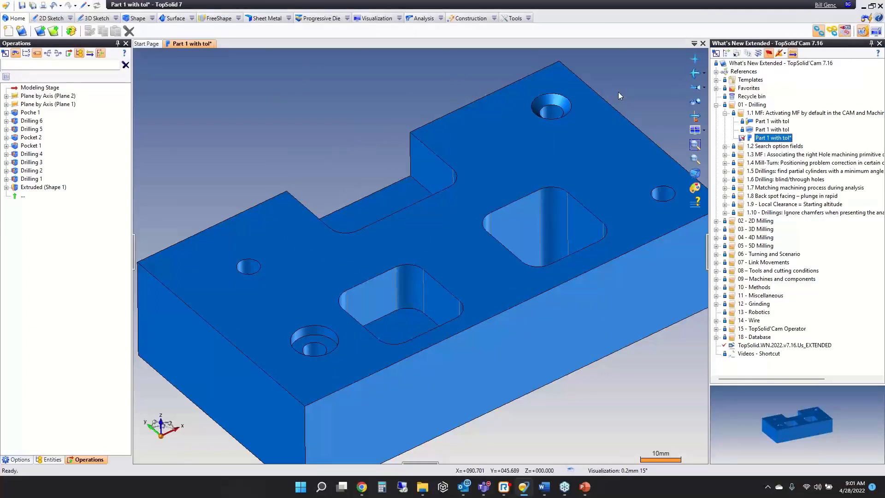
Step: Open the preparation document of Part 1 with tol, return to the part and display its MF entities
{"action": "double_click", "coordinate": [766, 130]}
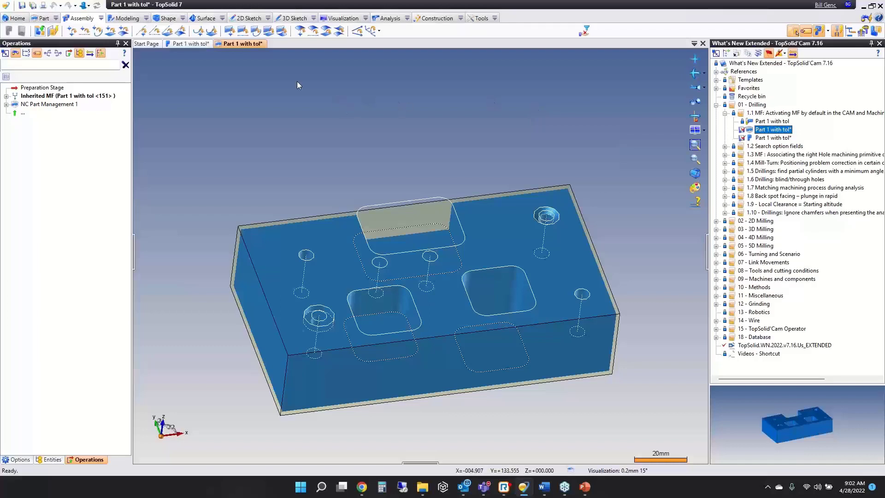
{"action": "left_click", "coordinate": [199, 43]}
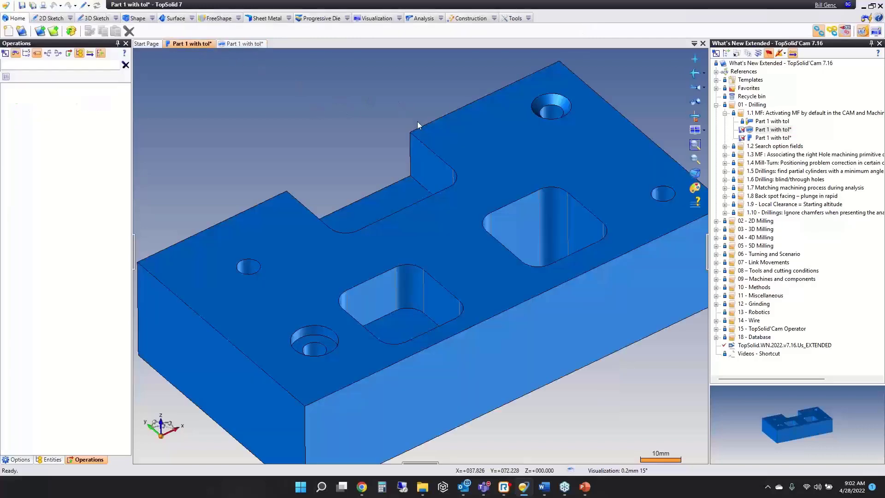
{"action": "left_click", "coordinate": [845, 31]}
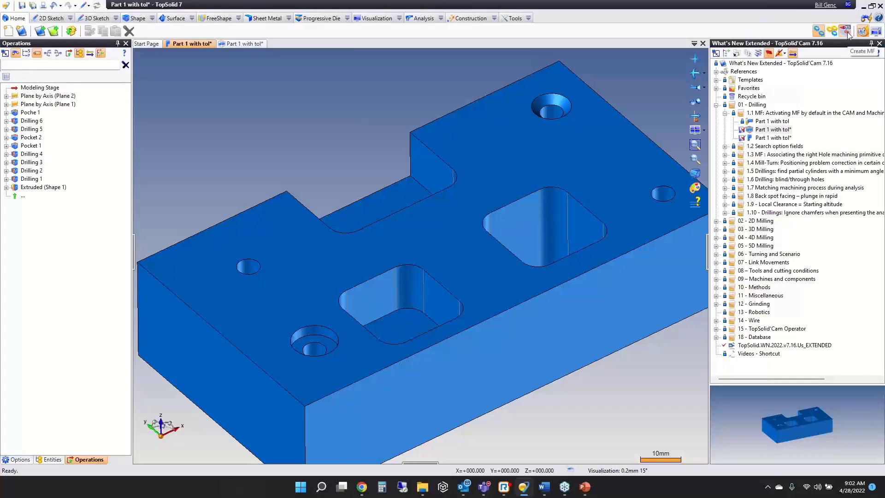
{"action": "left_click", "coordinate": [50, 460]}
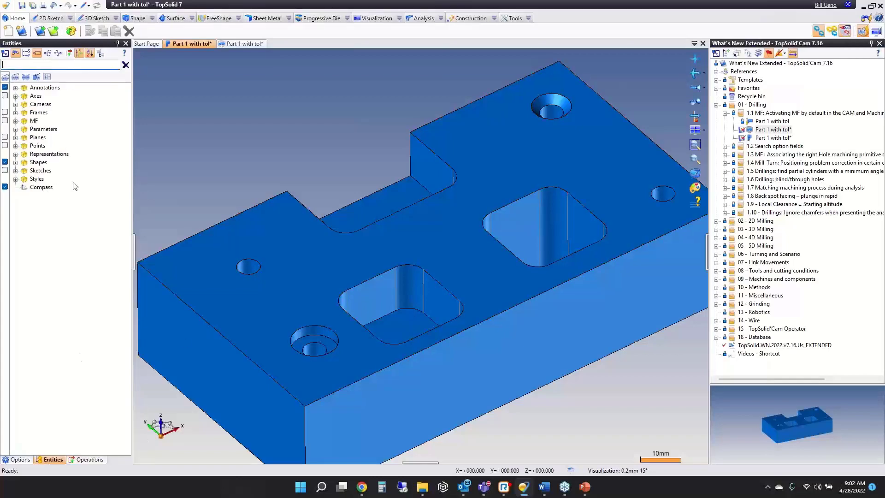
{"action": "left_click", "coordinate": [5, 121]}
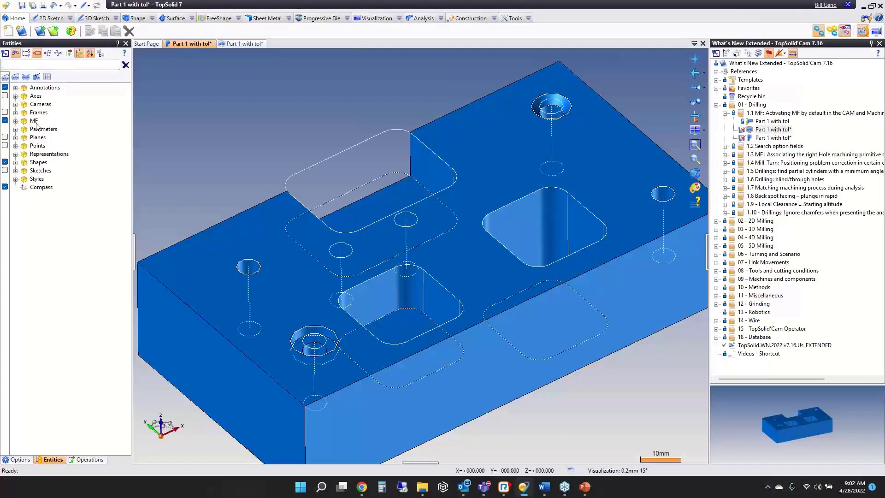
Step: Switch off Create MF for the part and check the effect on the features in the preparation document
{"action": "left_click", "coordinate": [845, 32]}
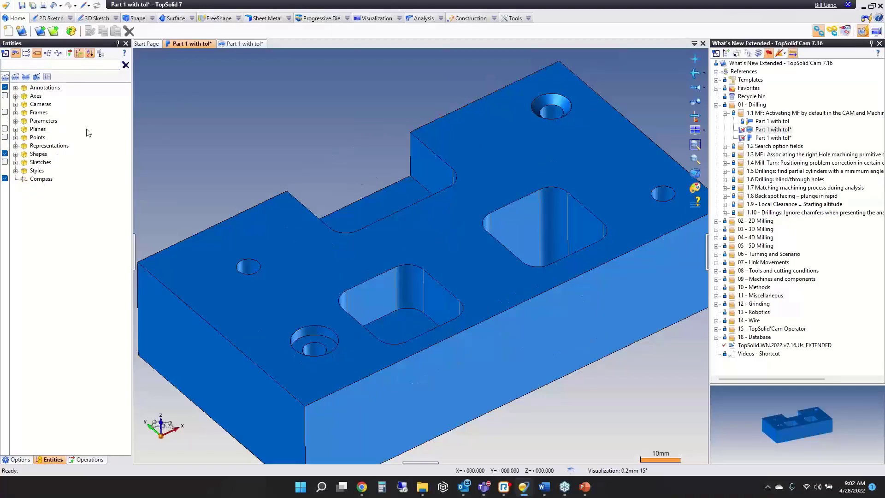
{"action": "left_click", "coordinate": [833, 33]}
{"action": "left_click", "coordinate": [845, 32]}
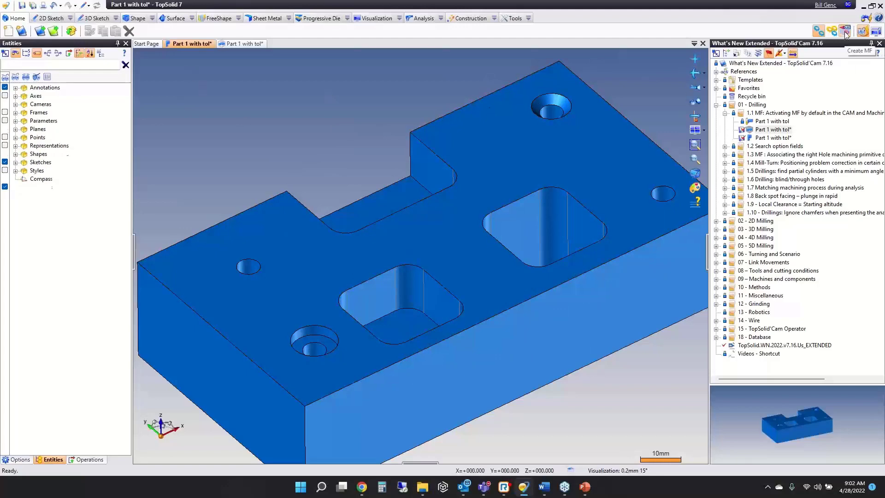
{"action": "left_click", "coordinate": [235, 43]}
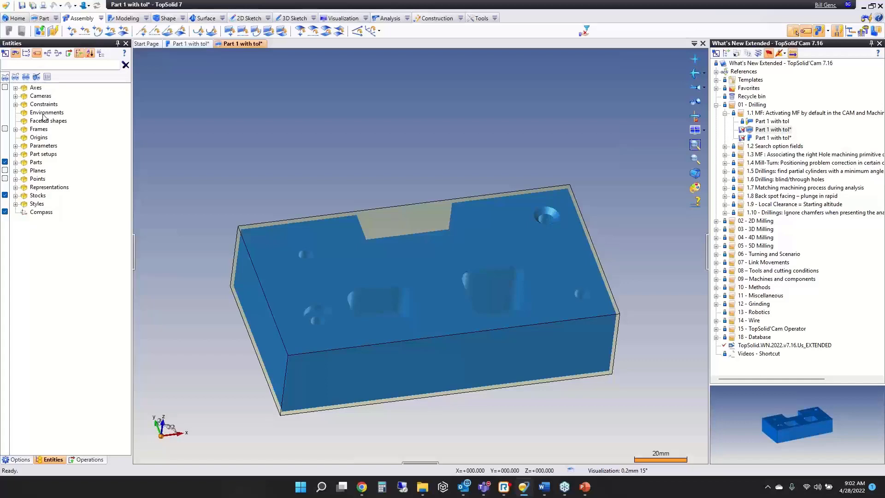
Step: Display the MF entities in the part again and compare them with those inherited in the preparation document
{"action": "left_click", "coordinate": [190, 44]}
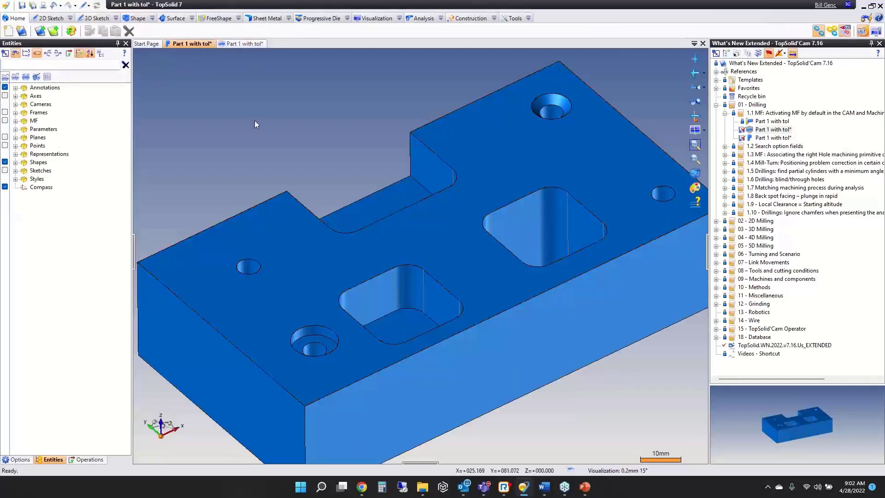
{"action": "left_click", "coordinate": [4, 121]}
{"action": "left_click", "coordinate": [5, 121]}
{"action": "left_click", "coordinate": [243, 44]}
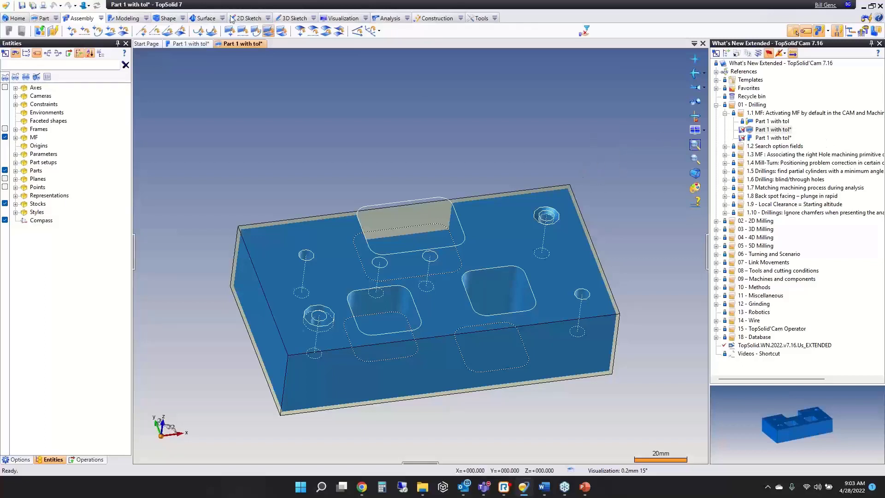
Step: Close the preparation document and the Part 1 with tol part without saving changes
{"action": "middle_click", "coordinate": [248, 45]}
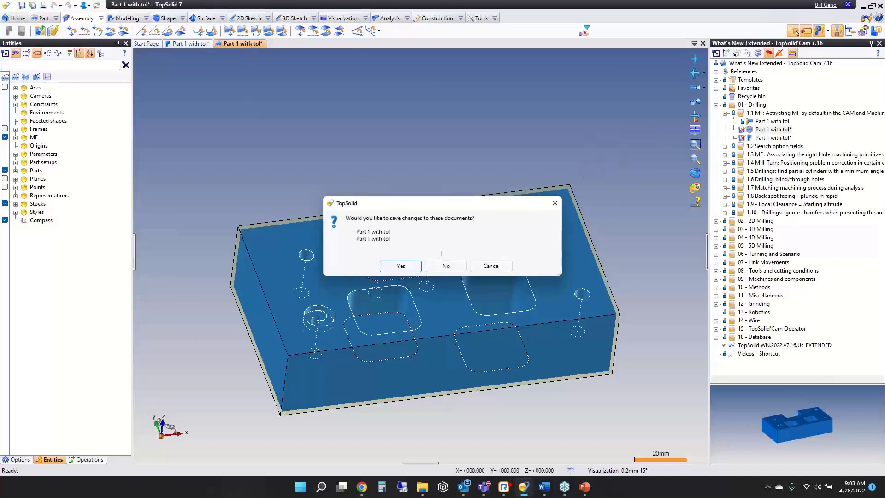
{"action": "left_click", "coordinate": [445, 265]}
{"action": "middle_click", "coordinate": [185, 47]}
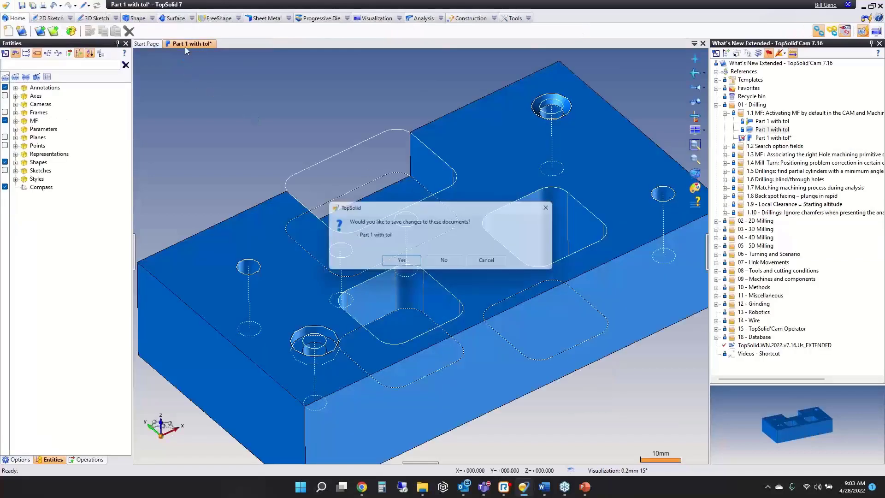
{"action": "left_click", "coordinate": [447, 263]}
Step: Open the Hole Machining - Search options fields machining document from project folder 1.2, collapsing folder 1.1
{"action": "left_click", "coordinate": [725, 113]}
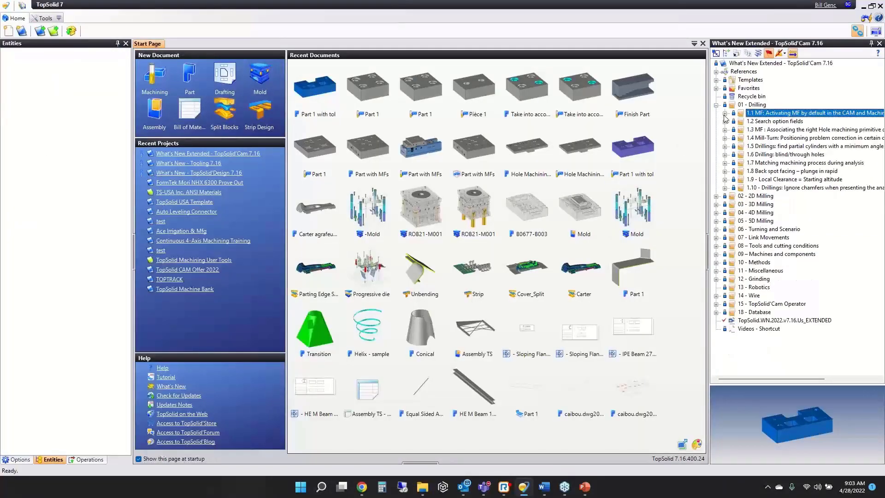
{"action": "left_click", "coordinate": [725, 121]}
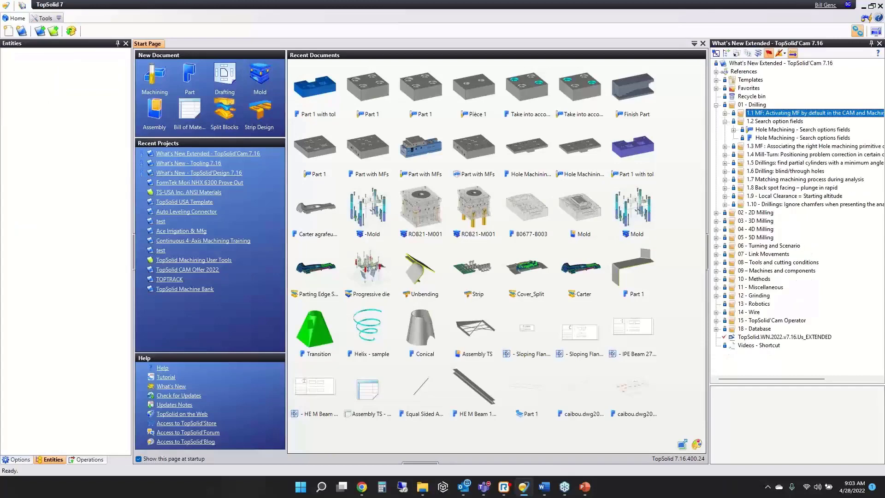
{"action": "double_click", "coordinate": [784, 130]}
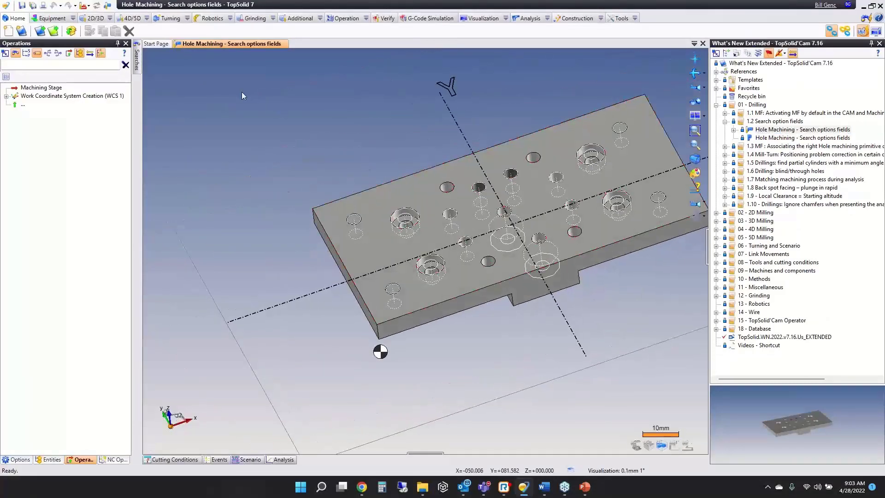
Step: Examine the default search options in a new Hole Machining operation's geometry settings and cancel the operation
{"action": "right_click", "coordinate": [242, 94]}
{"action": "mouse_move", "coordinate": [258, 127]}
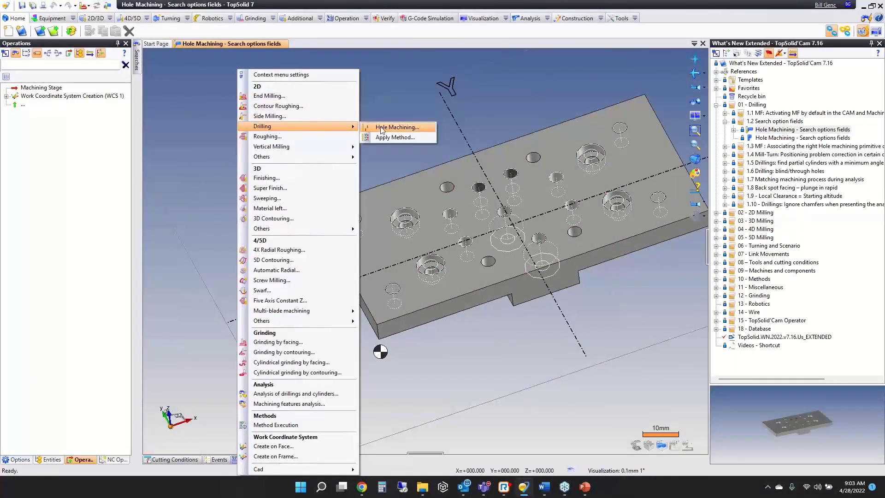
{"action": "left_click", "coordinate": [381, 128]}
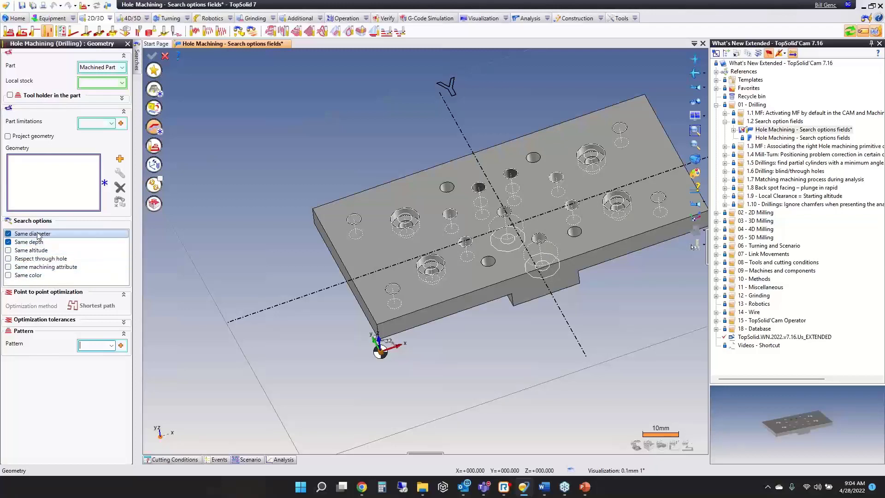
{"action": "left_click", "coordinate": [165, 56]}
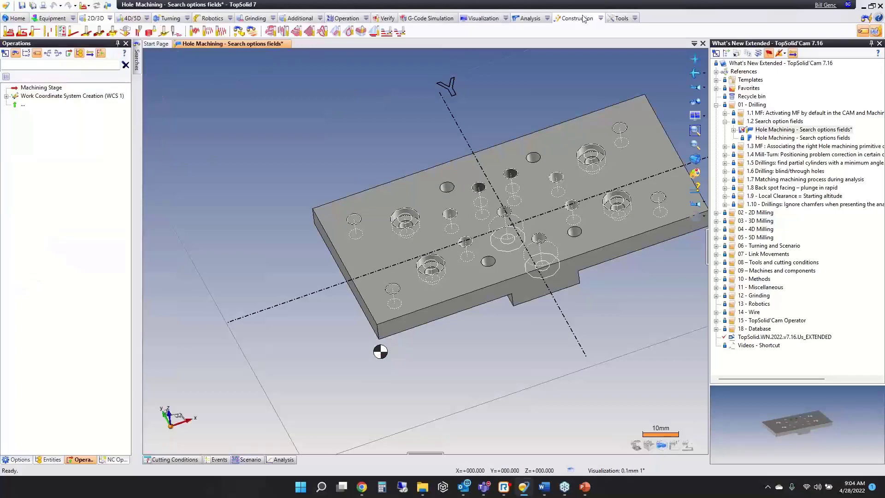
Step: Enable Same altitude as a default drilling search option in the CAM options
{"action": "left_click", "coordinate": [635, 18]}
{"action": "left_click", "coordinate": [662, 213]}
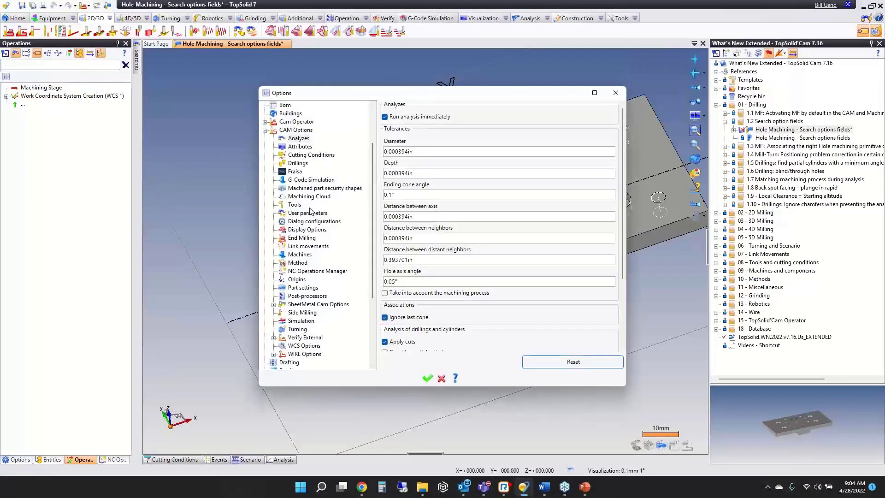
{"action": "left_click", "coordinate": [298, 164]}
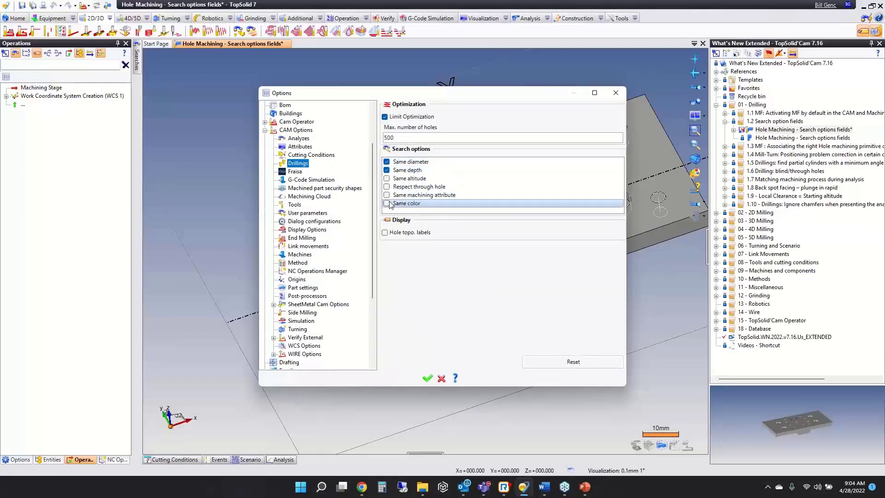
{"action": "left_click", "coordinate": [387, 179]}
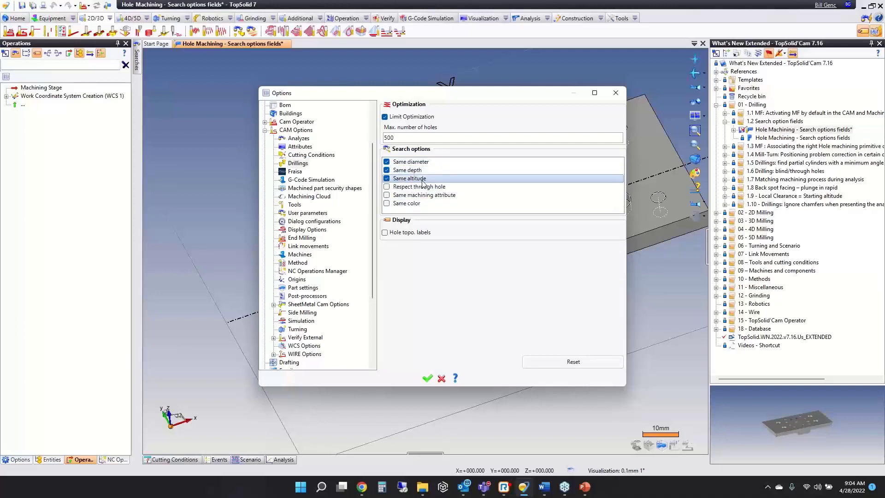
{"action": "left_click", "coordinate": [428, 379]}
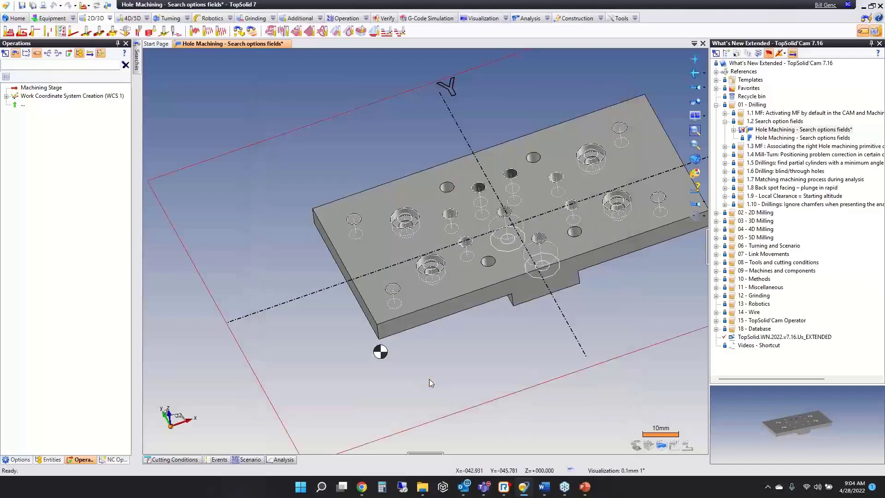
Step: Start another Hole Machining operation and check the default search options in its geometry settings
{"action": "right_click", "coordinate": [256, 112]}
{"action": "mouse_move", "coordinate": [273, 126]}
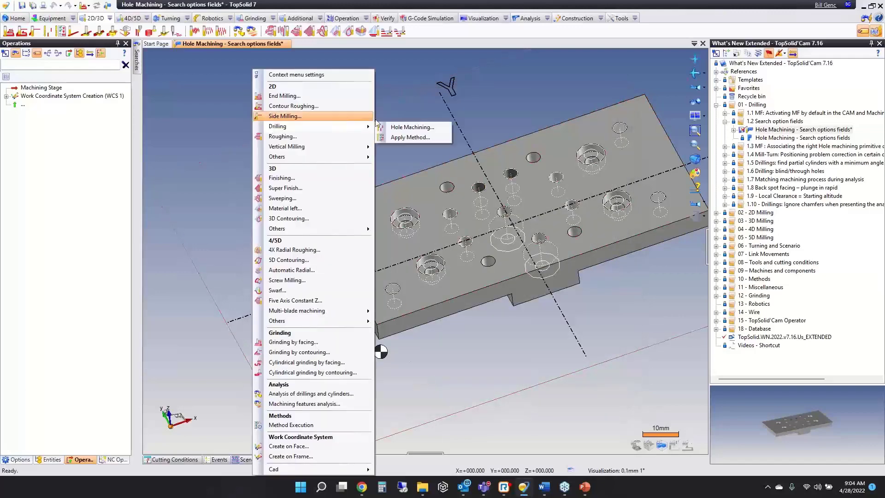
{"action": "left_click", "coordinate": [401, 126]}
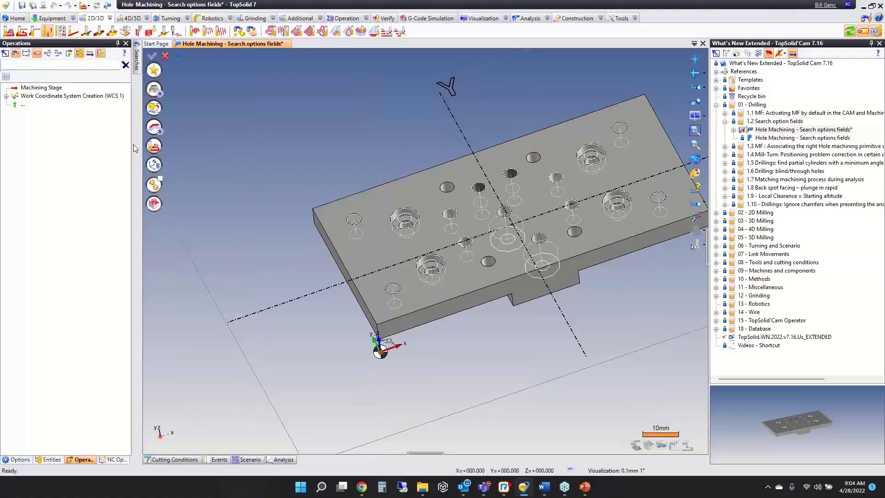
{"action": "left_click", "coordinate": [155, 129]}
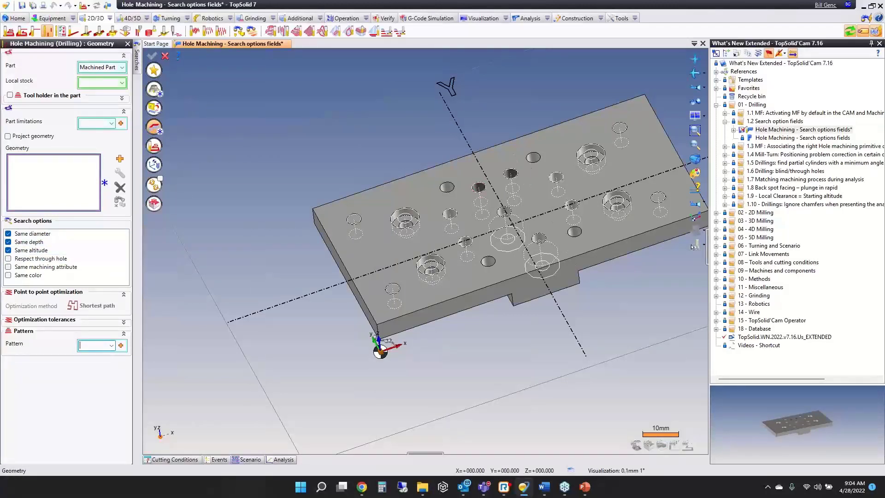
Step: Close the Search options fields document without saving and open the Part with MFs machining document from folder 1.3
{"action": "middle_click", "coordinate": [234, 45]}
{"action": "left_click", "coordinate": [446, 262]}
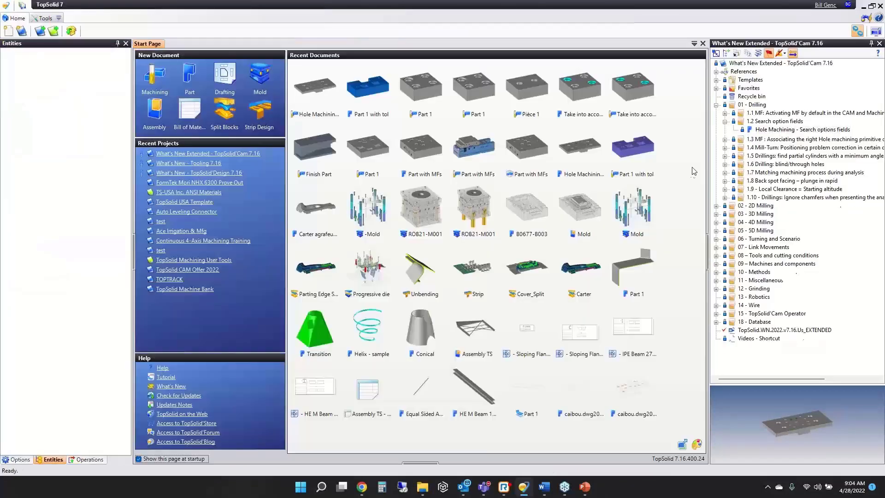
{"action": "left_click", "coordinate": [726, 122]}
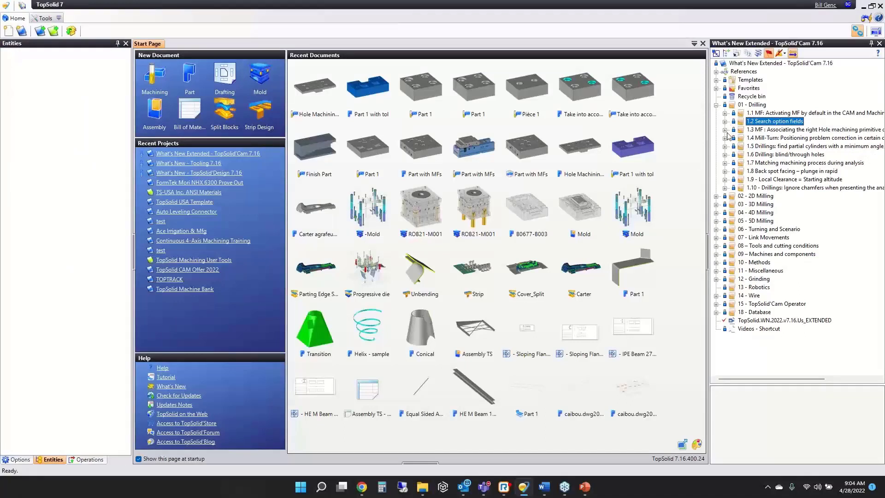
{"action": "left_click", "coordinate": [726, 130]}
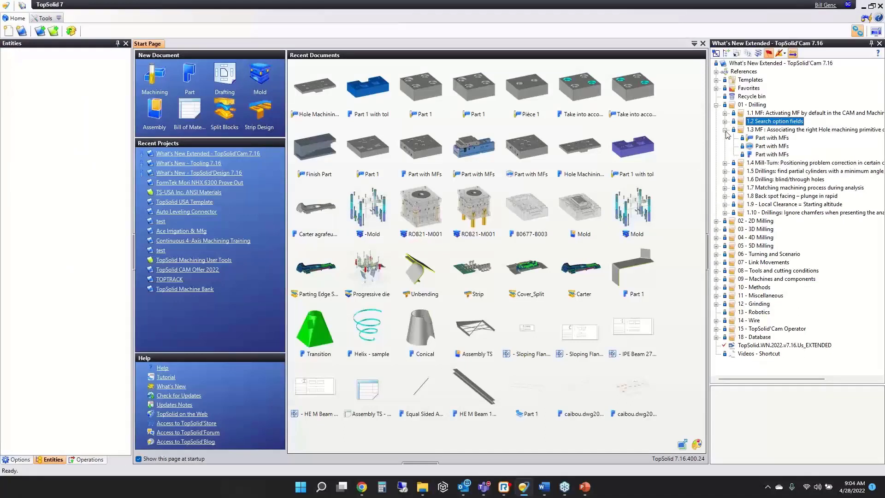
{"action": "double_click", "coordinate": [763, 138]}
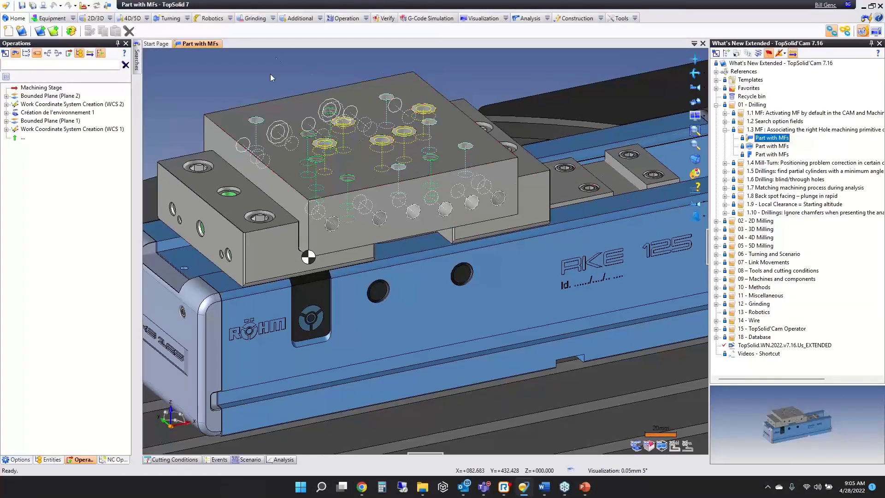
Step: Start Hole Machining on the inner bore of a yellow counterbored hole, check its kind of machining and cancel
{"action": "scroll", "coordinate": [270, 76], "scroll_direction": "up", "scroll_amount": 5}
{"action": "middle_click_drag", "start_coordinate": [350, 114], "coordinate": [355, 137]}
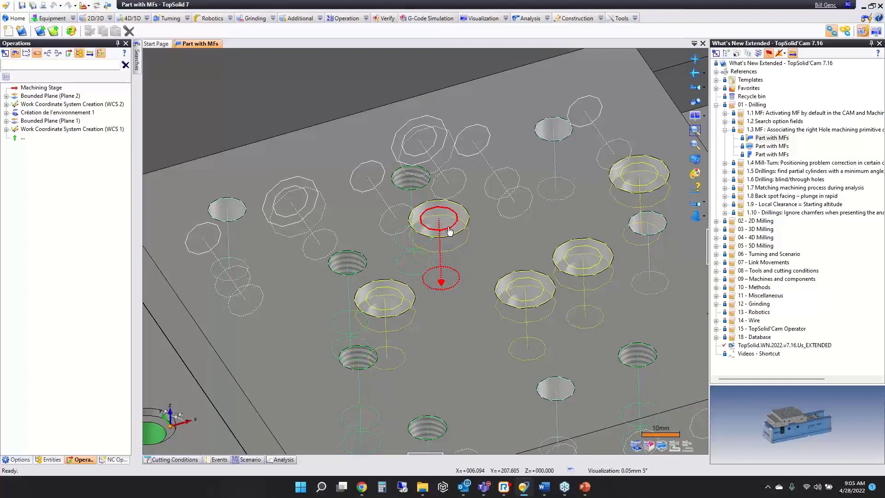
{"action": "right_click", "coordinate": [450, 229]}
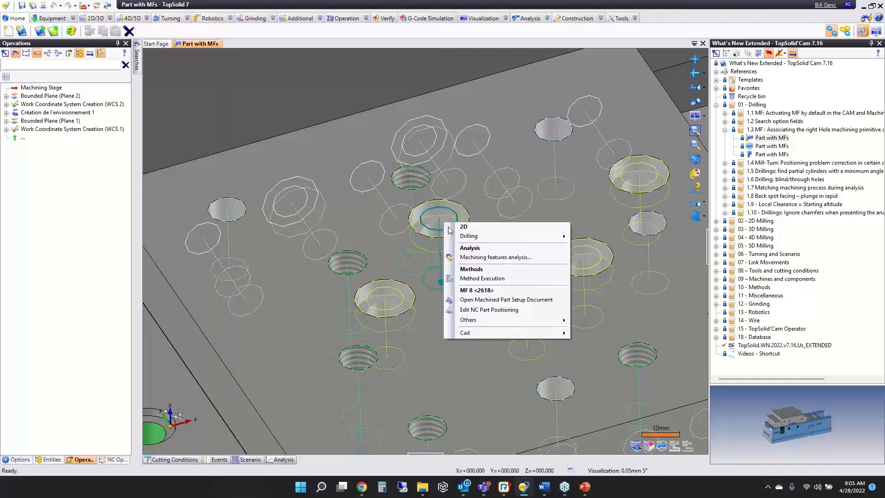
{"action": "mouse_move", "coordinate": [468, 239]}
{"action": "left_click", "coordinate": [588, 236]}
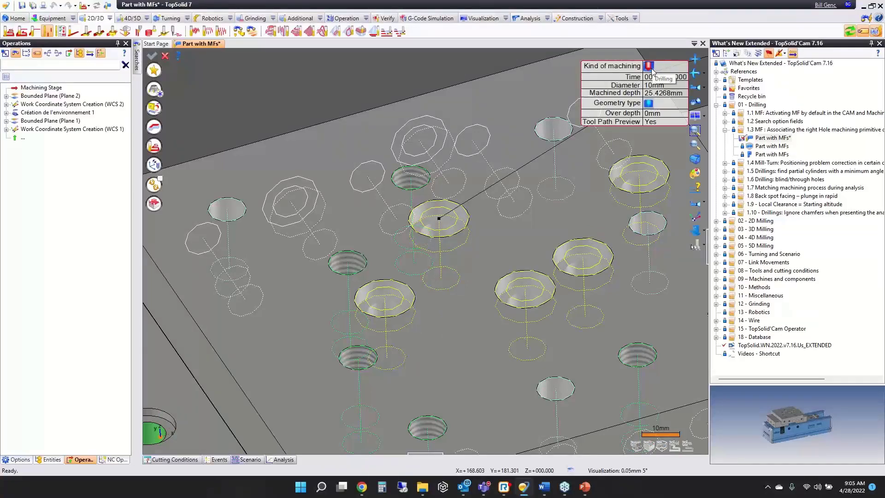
{"action": "key", "text": "Escape"}
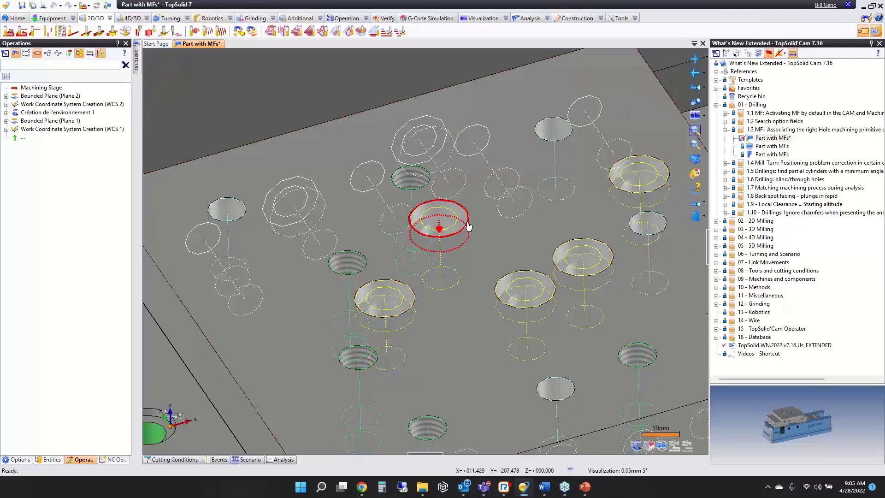
Step: Start Hole Machining on the counterbore of the same hole and check its kind of machining
{"action": "right_click", "coordinate": [464, 220]}
{"action": "mouse_move", "coordinate": [524, 233]}
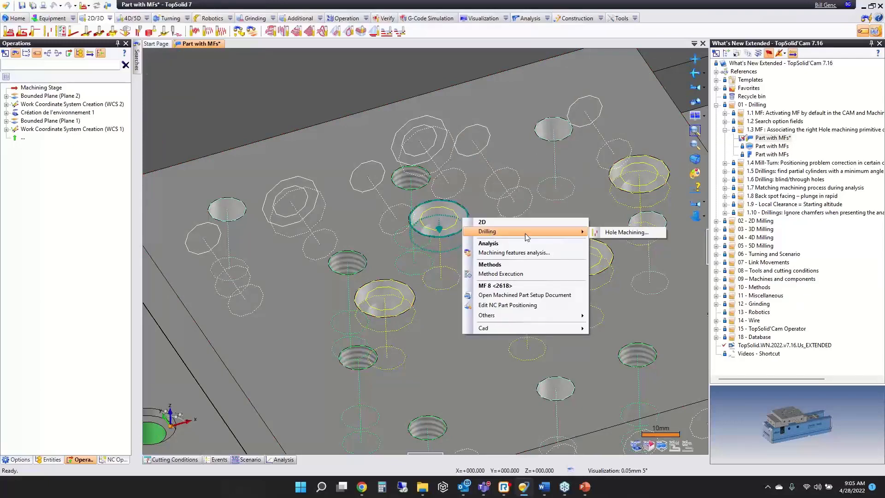
{"action": "left_click", "coordinate": [615, 231]}
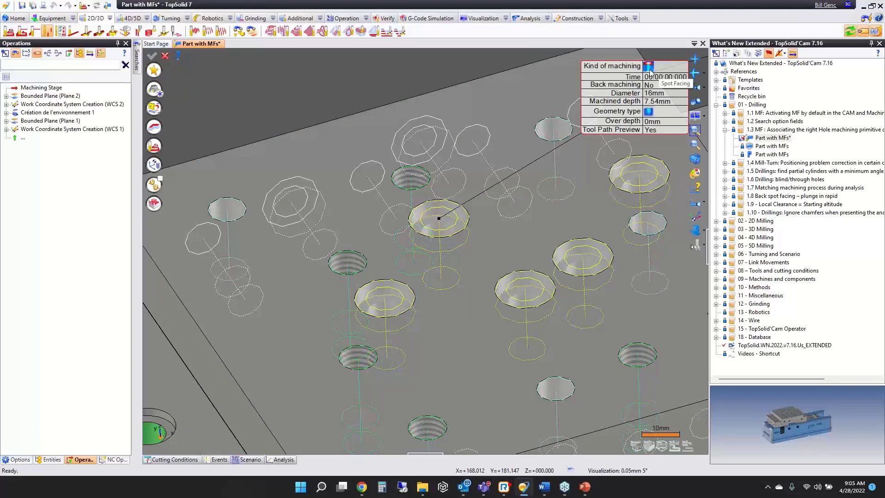
Step: Leave the current operation, start Hole Machining on the MF of a threaded hole, check its kind of machining and cancel
{"action": "key", "text": "Escape"}
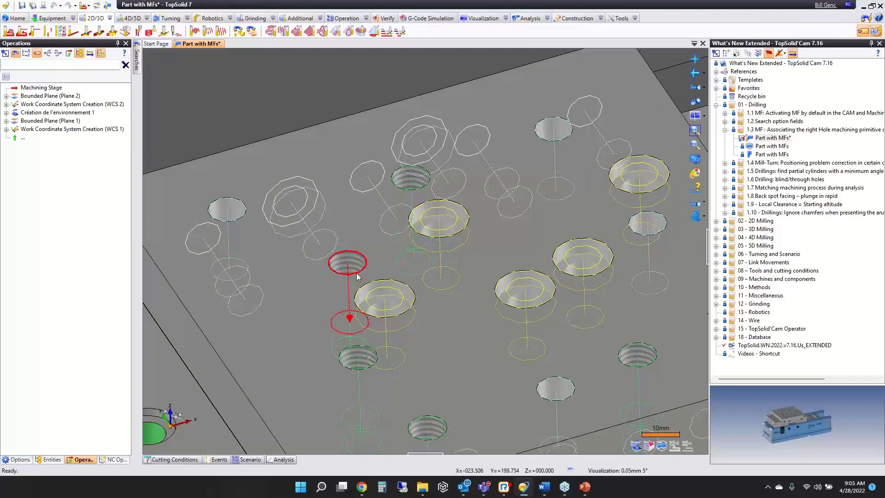
{"action": "middle_click_drag", "start_coordinate": [358, 273], "coordinate": [370, 276]}
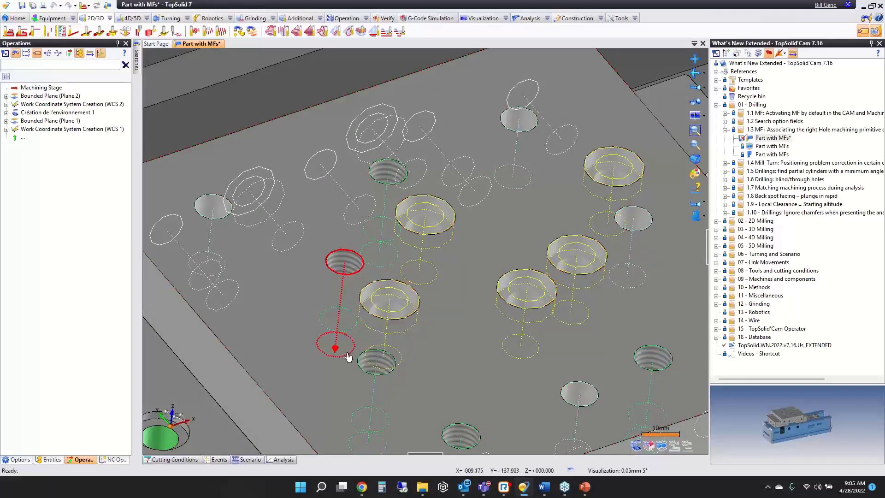
{"action": "right_click", "coordinate": [354, 330]}
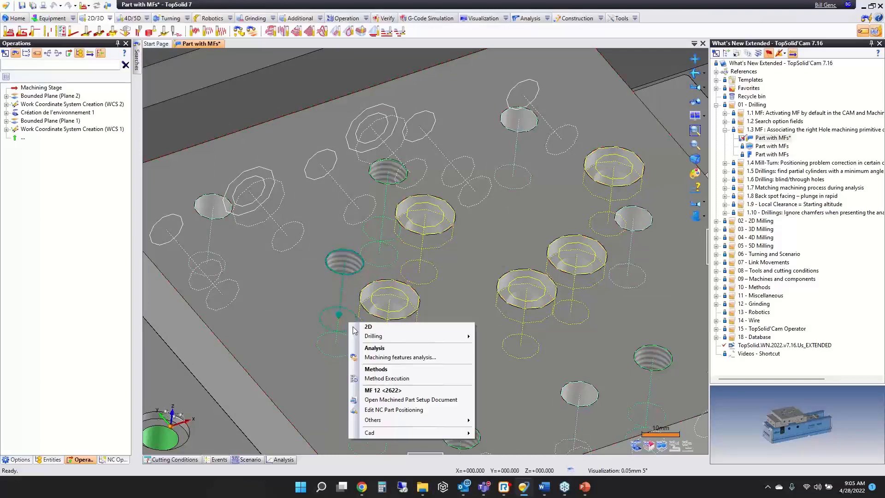
{"action": "mouse_move", "coordinate": [371, 337]}
{"action": "left_click", "coordinate": [510, 338]}
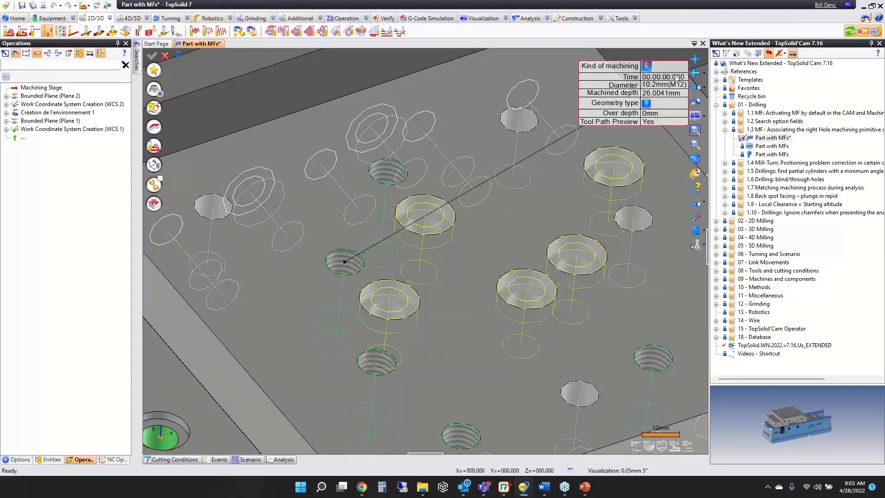
{"action": "key", "text": "Escape"}
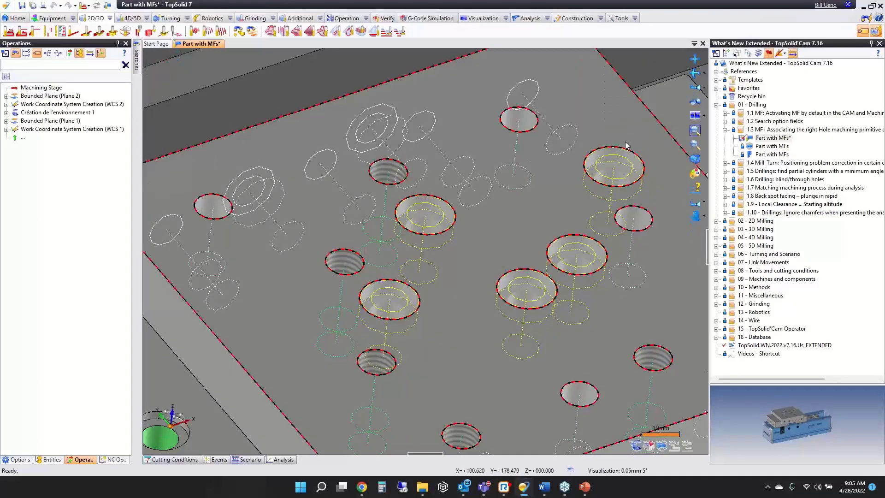
Step: Open the Part with MFs part document from folder 1.3, remove its MFs and acknowledge the error
{"action": "double_click", "coordinate": [775, 154]}
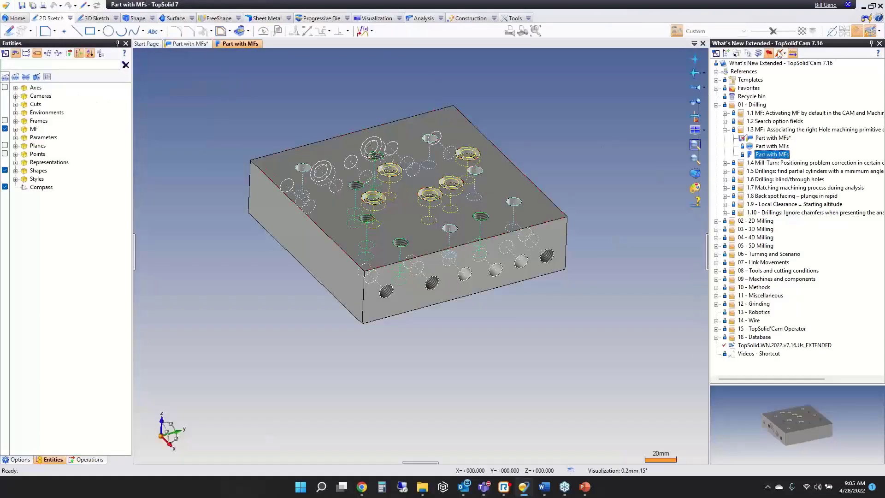
{"action": "left_click", "coordinate": [15, 19]}
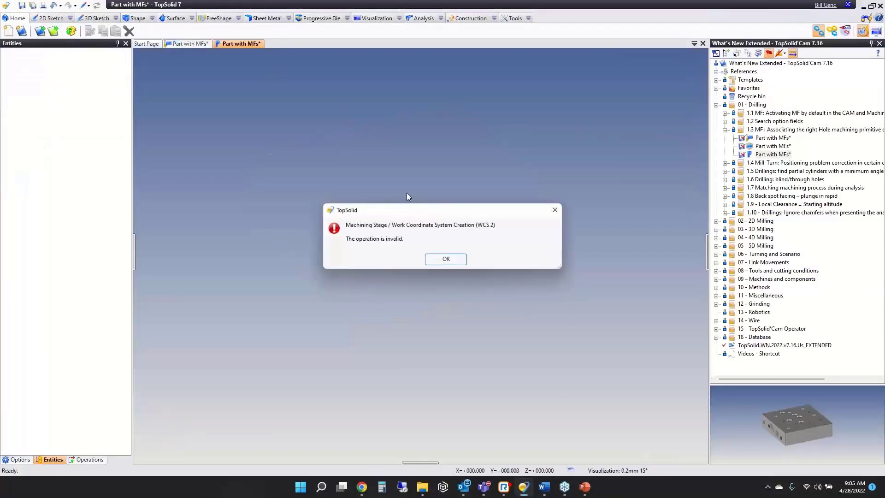
{"action": "left_click", "coordinate": [444, 262]}
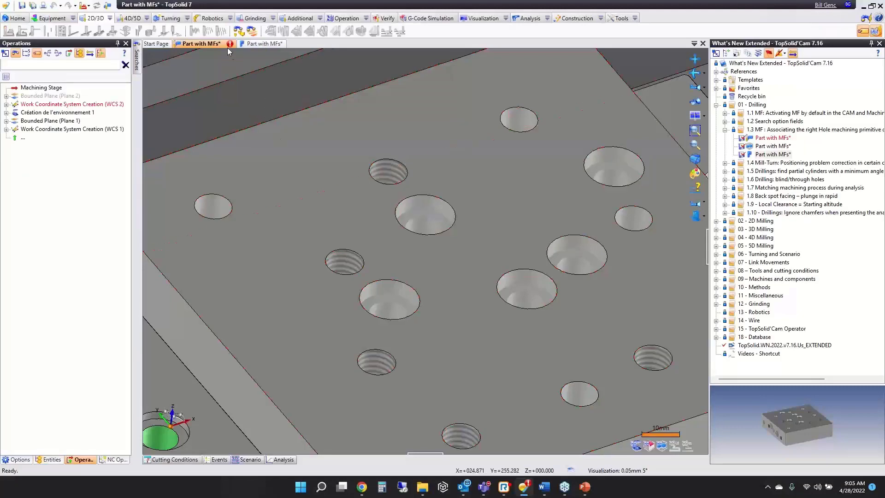
Step: Edit the invalid Work Coordinate System Creation (WCS 2) operation in the machining document and validate it with its existing settings
{"action": "left_click", "coordinate": [230, 45]}
{"action": "left_click", "coordinate": [308, 154]}
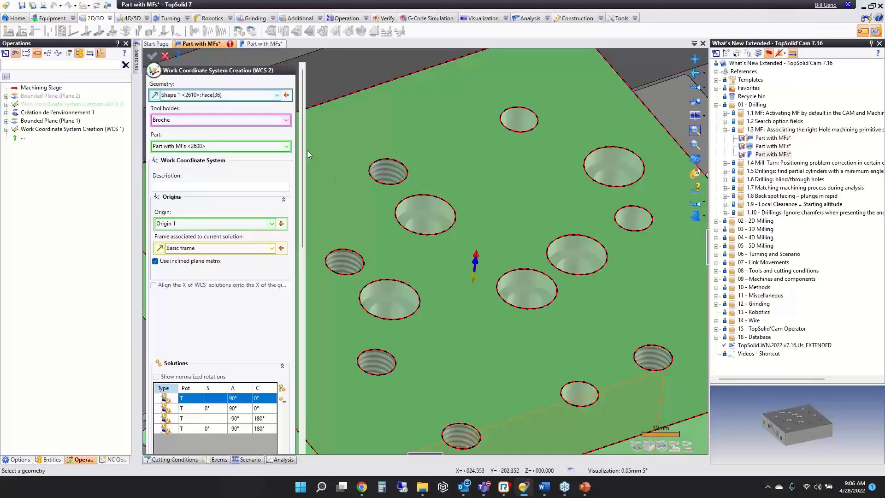
{"action": "left_click", "coordinate": [156, 57]}
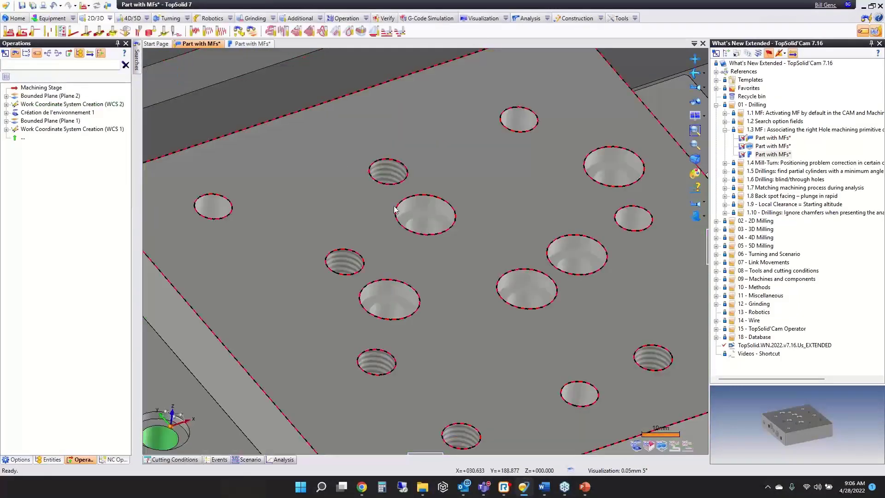
Step: Start Hole Machining on the counterbore face of a hole without MF, check its kind of machining and cancel
{"action": "right_click", "coordinate": [425, 204]}
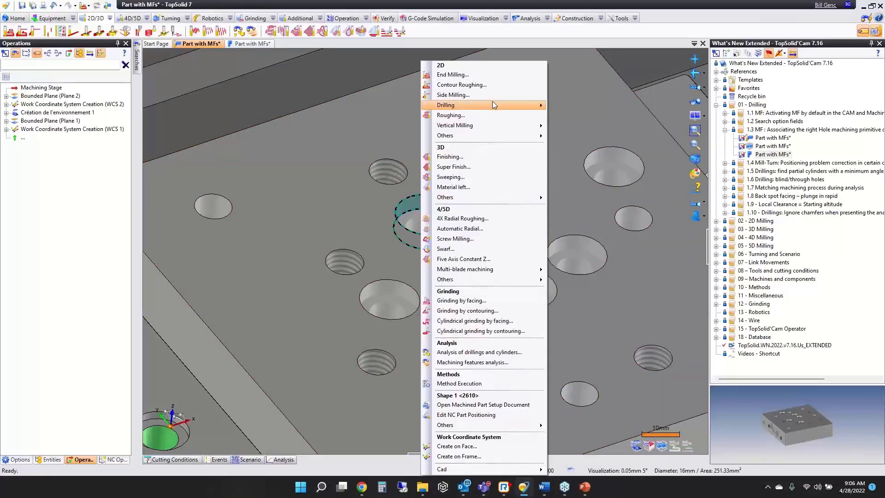
{"action": "mouse_move", "coordinate": [538, 107]}
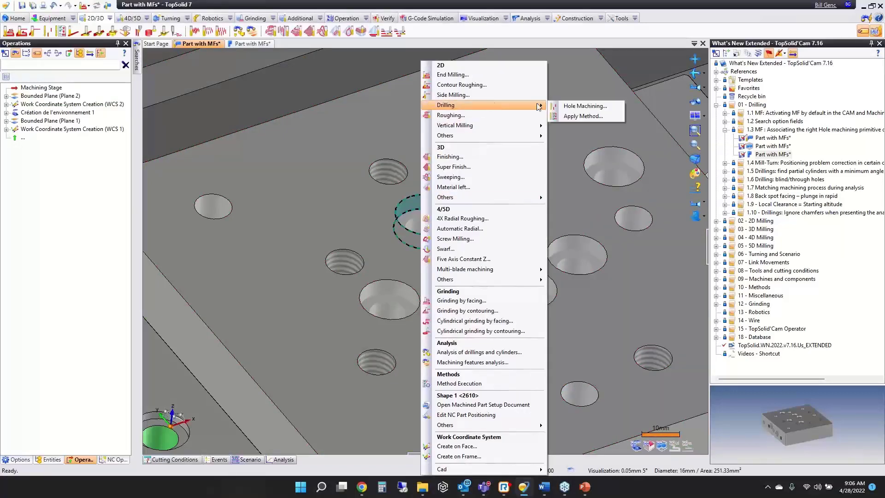
{"action": "left_click", "coordinate": [582, 107]}
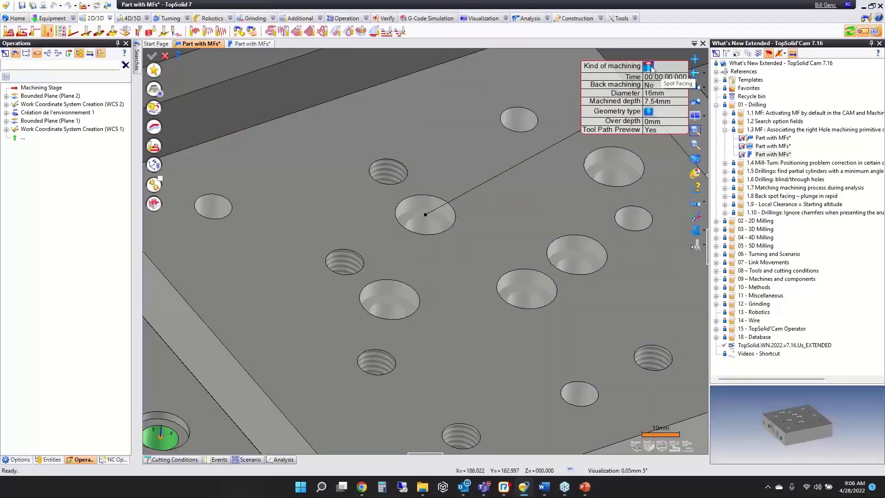
{"action": "key", "text": "Escape"}
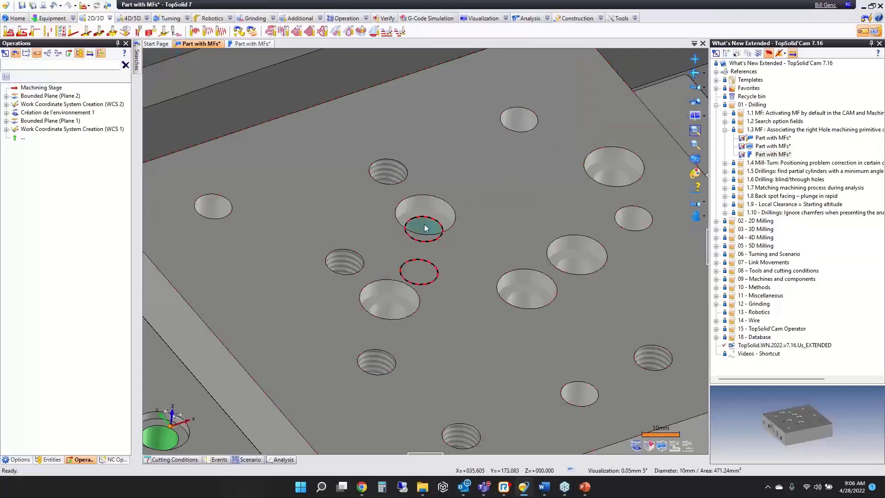
Step: Start Hole Machining on the inner bore of the same counterbored hole, review the available kinds of machining and cancel
{"action": "right_click", "coordinate": [421, 225]}
{"action": "mouse_move", "coordinate": [487, 105]}
{"action": "left_click", "coordinate": [577, 106]}
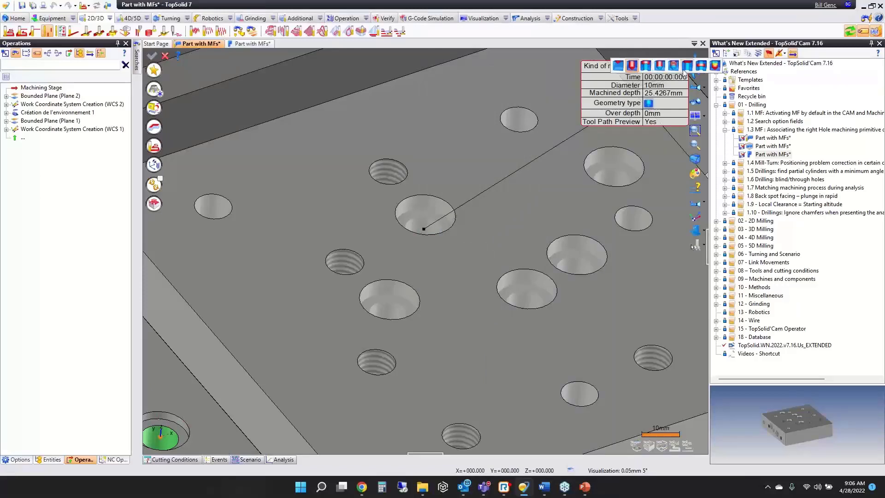
{"action": "key", "text": "Escape"}
Step: Start Hole Machining on the threaded face of a tapped hole without MF, check its kind of machining and cancel
{"action": "right_click", "coordinate": [388, 174]}
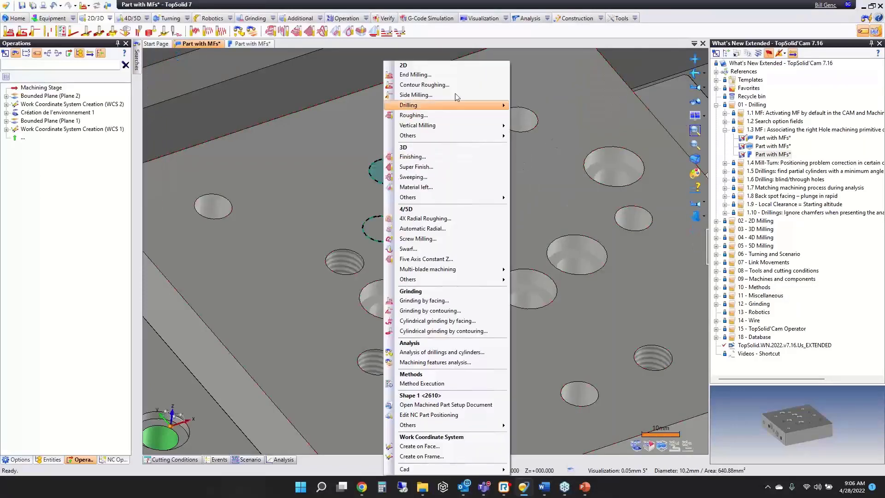
{"action": "mouse_move", "coordinate": [455, 104]}
{"action": "left_click", "coordinate": [531, 103]}
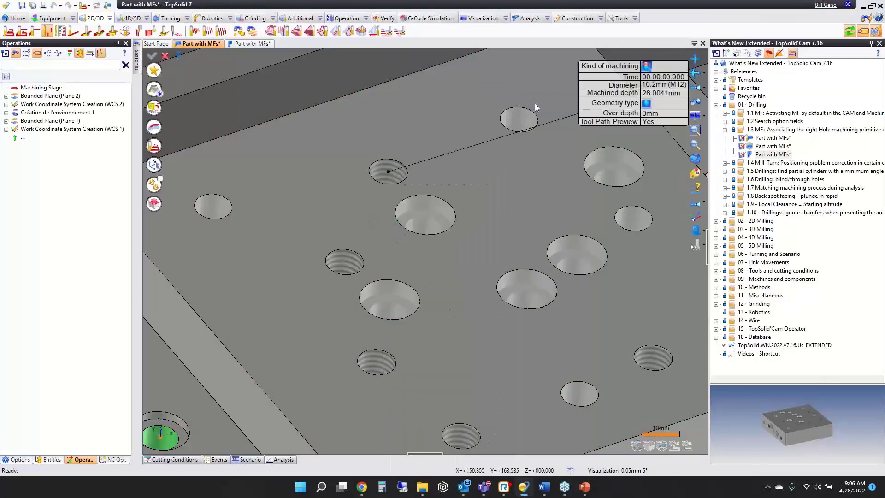
{"action": "key", "text": "Escape"}
Step: Start Hole Machining on the unthreaded lower section of the same tapped hole to check its kind of machining, and cancel
{"action": "middle_click_drag", "start_coordinate": [432, 165], "coordinate": [417, 195]}
{"action": "scroll", "coordinate": [387, 174], "scroll_direction": "up", "scroll_amount": 4}
{"action": "scroll", "coordinate": [386, 174], "scroll_direction": "up", "scroll_amount": 3}
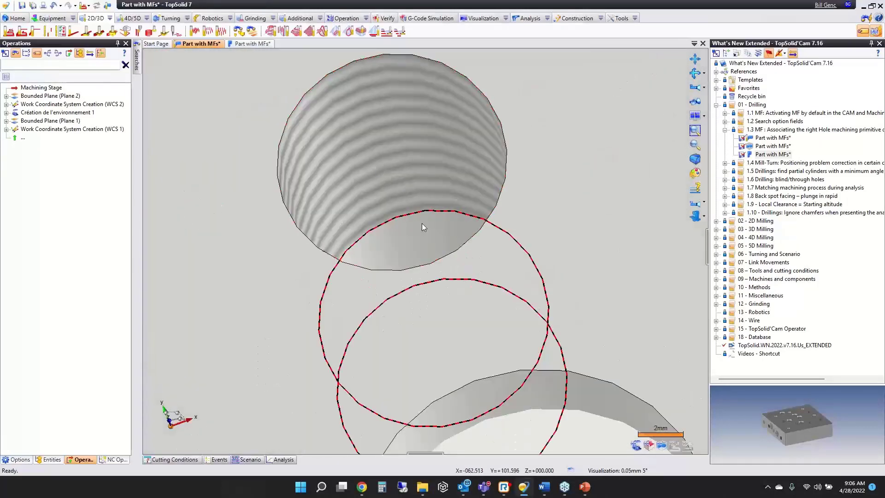
{"action": "right_click", "coordinate": [423, 231]}
{"action": "mouse_move", "coordinate": [468, 135]}
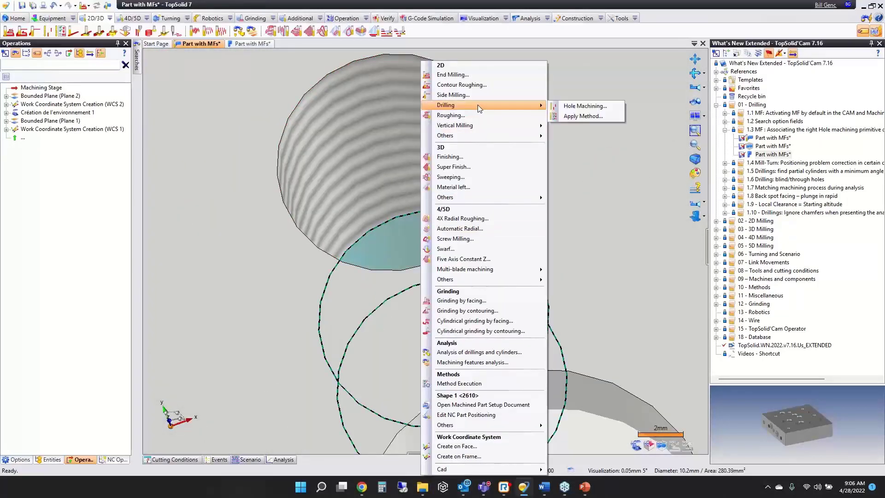
{"action": "left_click", "coordinate": [582, 107]}
{"action": "key", "text": "Escape"}
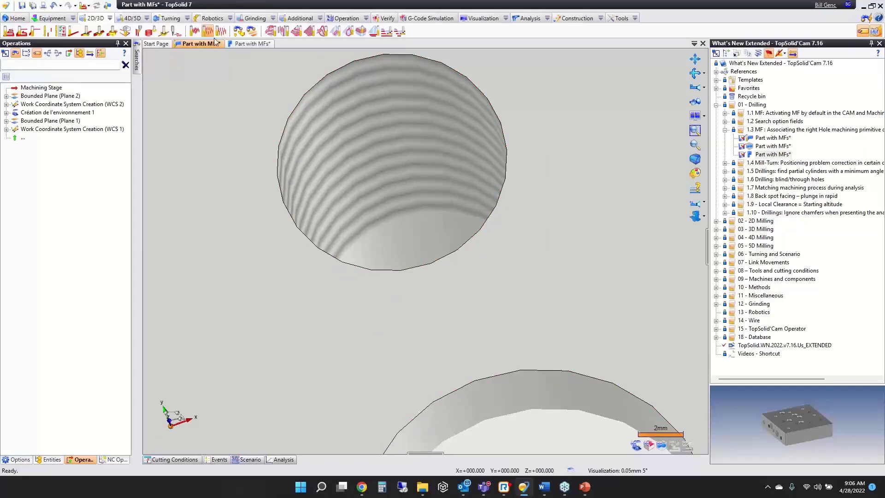
Step: Close the Part with MFs part and machining documents without saving the changes
{"action": "left_click", "coordinate": [239, 43]}
{"action": "middle_click", "coordinate": [238, 43]}
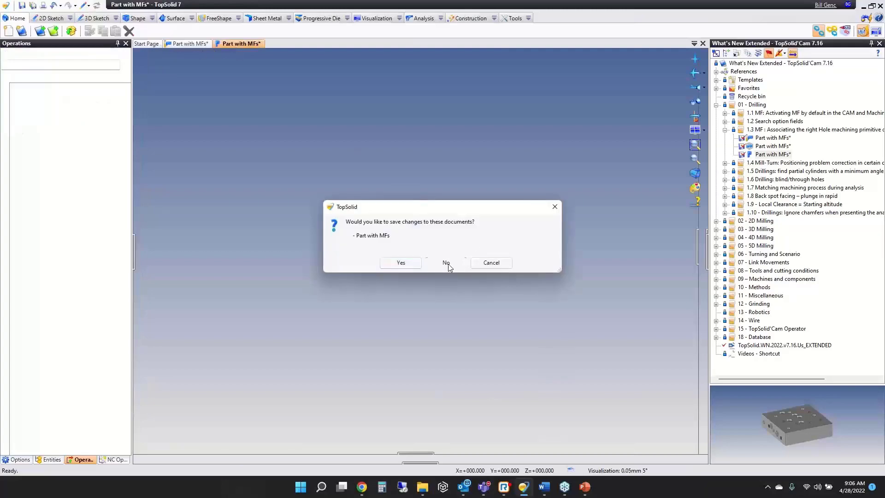
{"action": "left_click", "coordinate": [446, 263]}
{"action": "middle_click", "coordinate": [183, 43]}
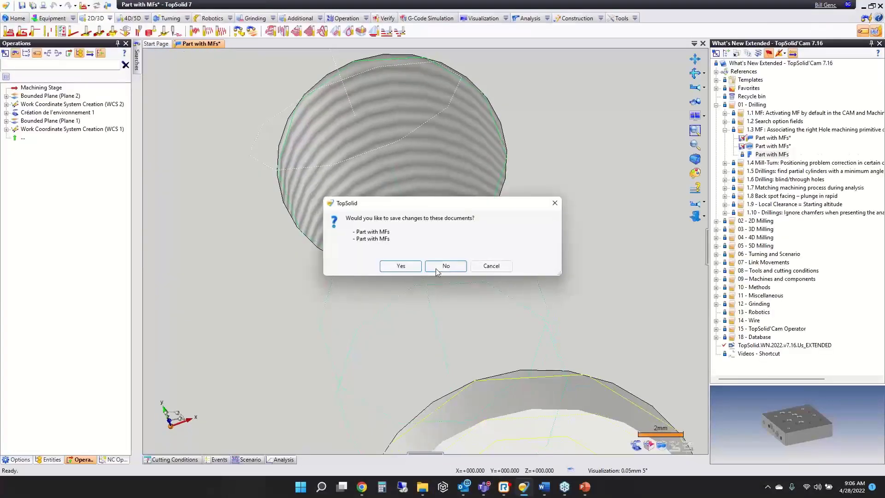
{"action": "left_click", "coordinate": [443, 265]}
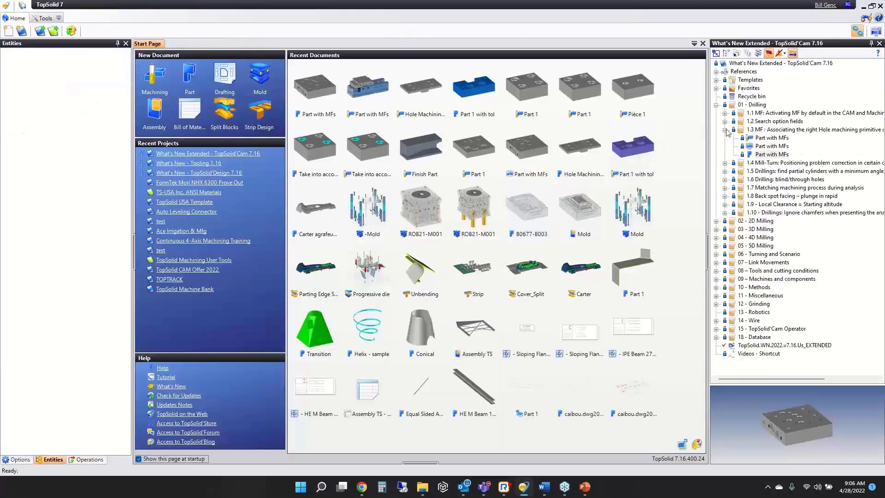
Step: Collapse folder 1.3 and open the Machining 1 - 715 with Upgrade document from folder 1.4
{"action": "left_click", "coordinate": [725, 129]}
{"action": "left_click", "coordinate": [726, 138]}
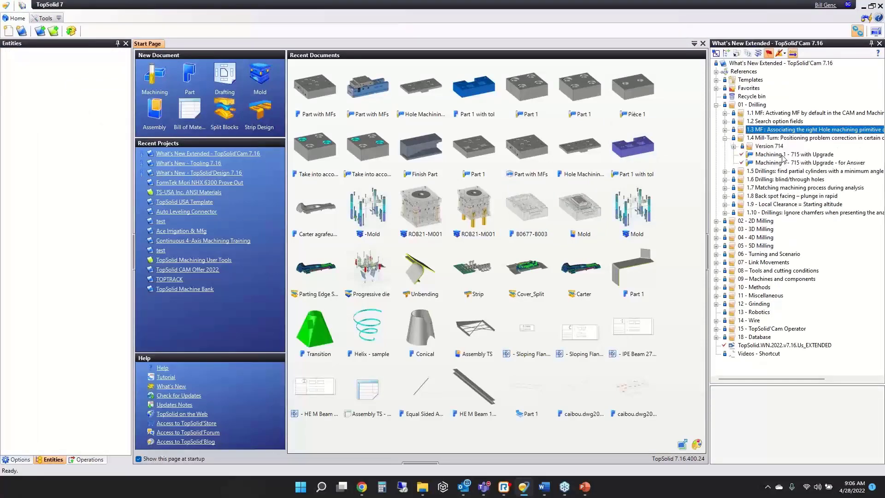
{"action": "left_click", "coordinate": [783, 155]}
{"action": "double_click", "coordinate": [783, 156]}
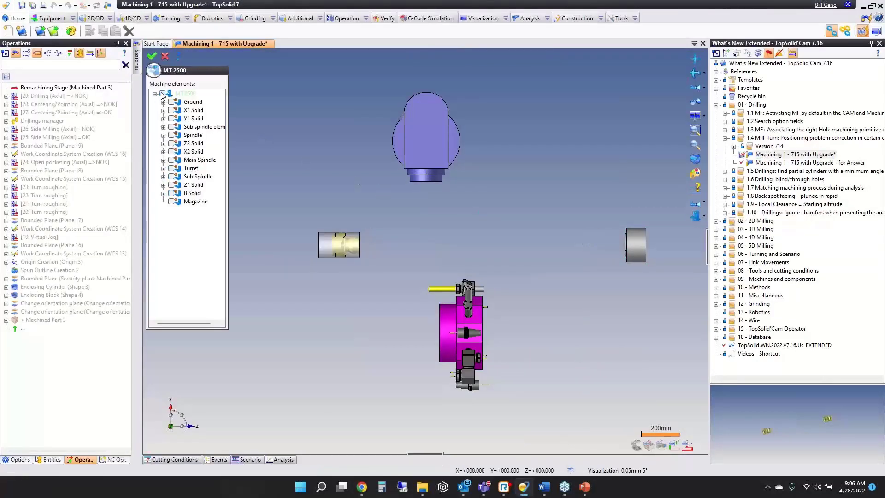
Step: Show all machine elements of the MT 2500 and validate
{"action": "left_click", "coordinate": [163, 94]}
{"action": "left_click", "coordinate": [162, 94]}
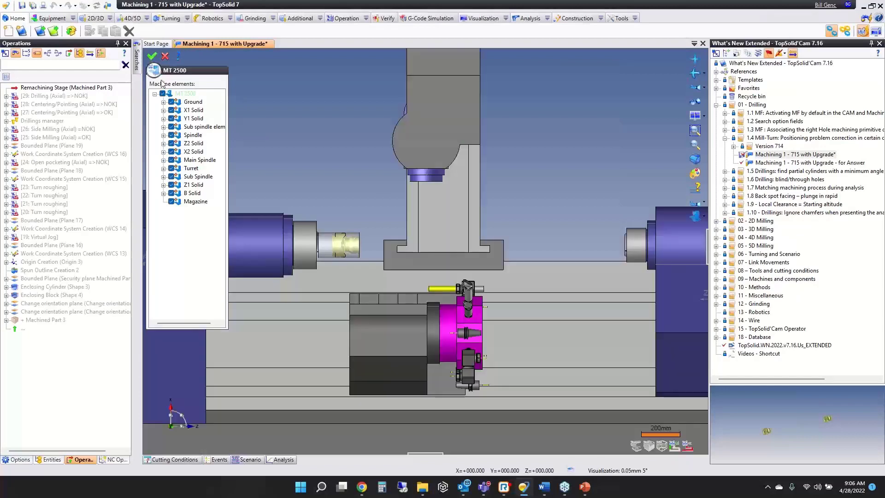
{"action": "left_click", "coordinate": [152, 55]}
Step: Edit NC operation 26: Side Milling (Axial), review the shift angle in its four axis settings and validate
{"action": "middle_click_drag", "start_coordinate": [596, 248], "coordinate": [623, 258]}
{"action": "scroll", "coordinate": [600, 253], "scroll_direction": "up", "scroll_amount": 1}
{"action": "scroll", "coordinate": [600, 253], "scroll_direction": "up", "scroll_amount": 3}
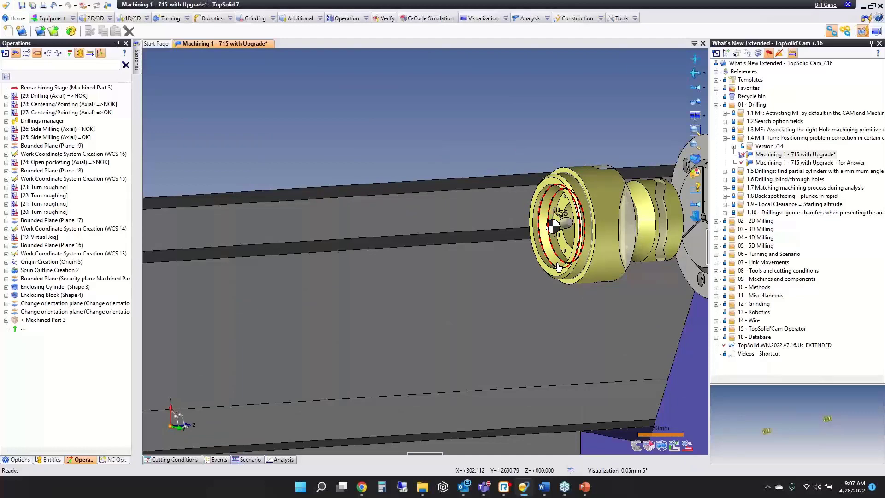
{"action": "left_click", "coordinate": [113, 461]}
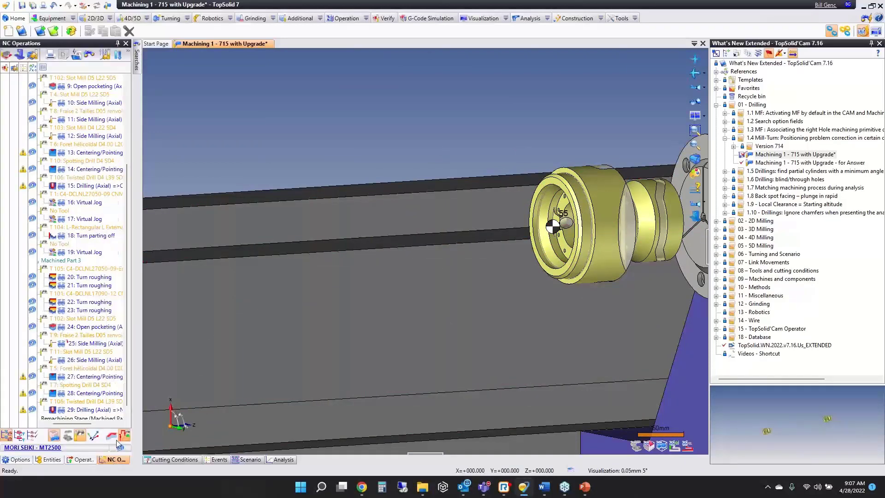
{"action": "double_click", "coordinate": [105, 363]}
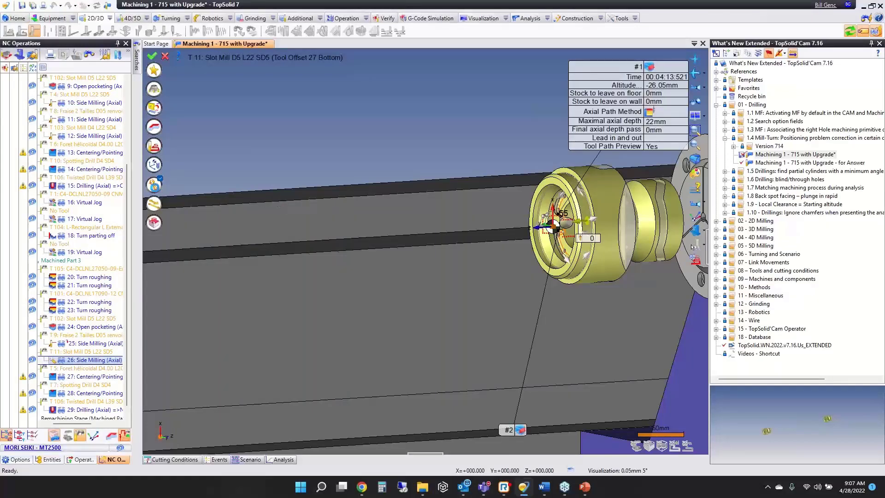
{"action": "left_click", "coordinate": [154, 184]}
{"action": "left_click", "coordinate": [46, 112]}
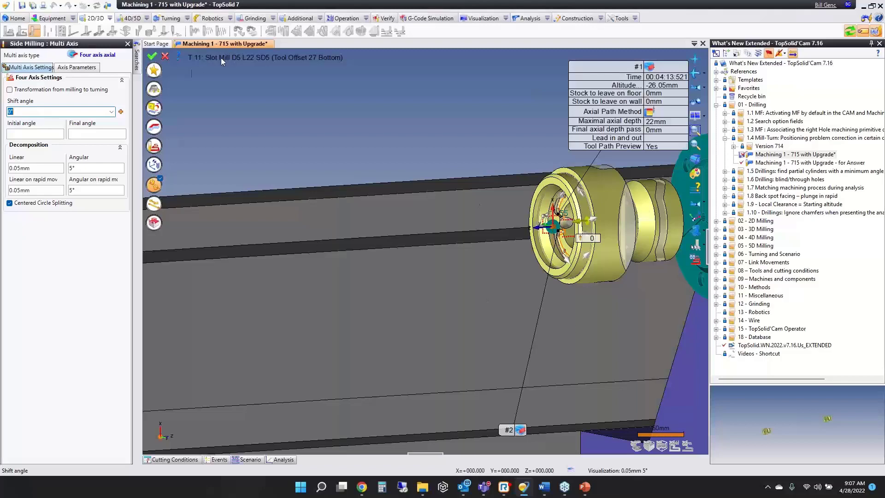
{"action": "left_click", "coordinate": [152, 56]}
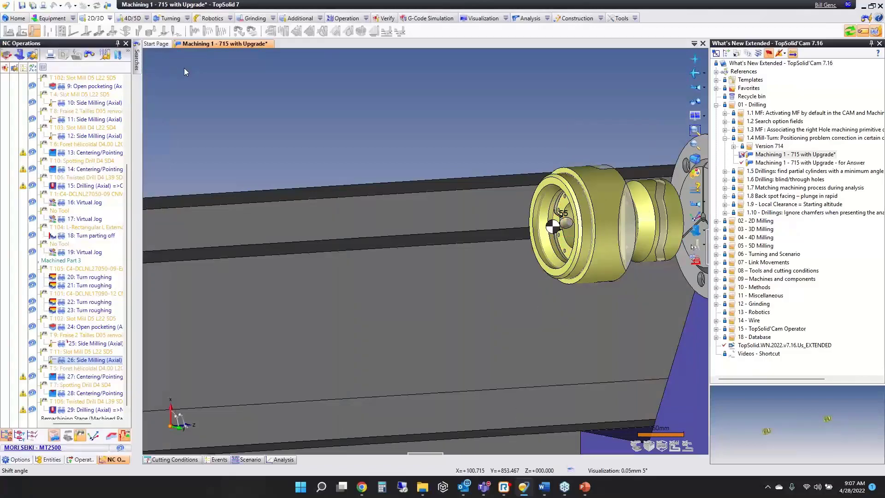
Step: Close Machining 1 - 715 with Upgrade without saving and open the Part 1 machining document from folder 1.5
{"action": "middle_click", "coordinate": [232, 42]}
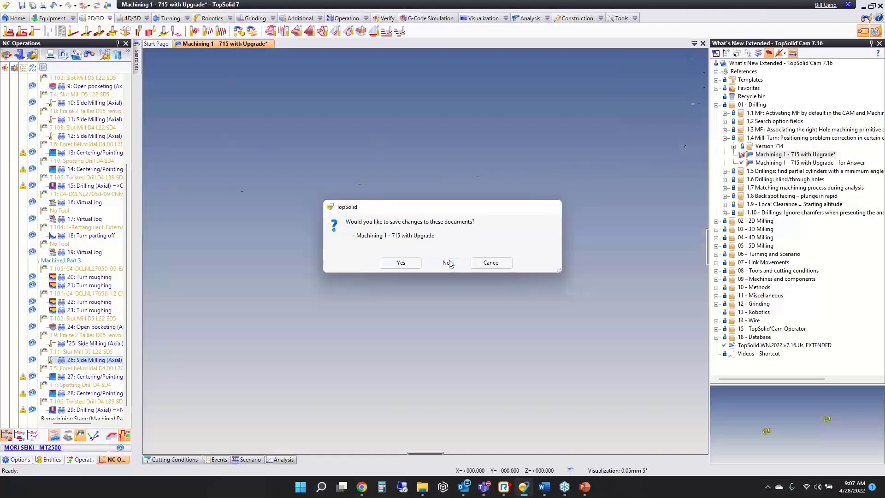
{"action": "left_click", "coordinate": [447, 263]}
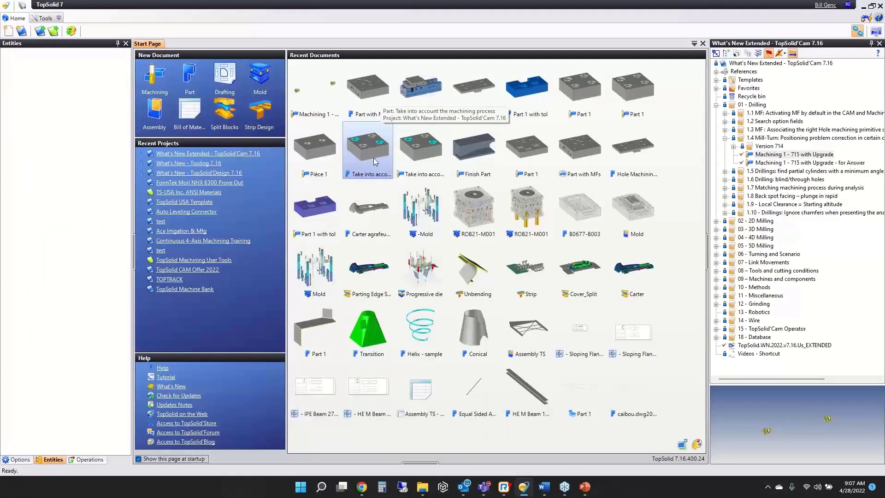
{"action": "left_click", "coordinate": [725, 138]}
{"action": "left_click", "coordinate": [726, 146]}
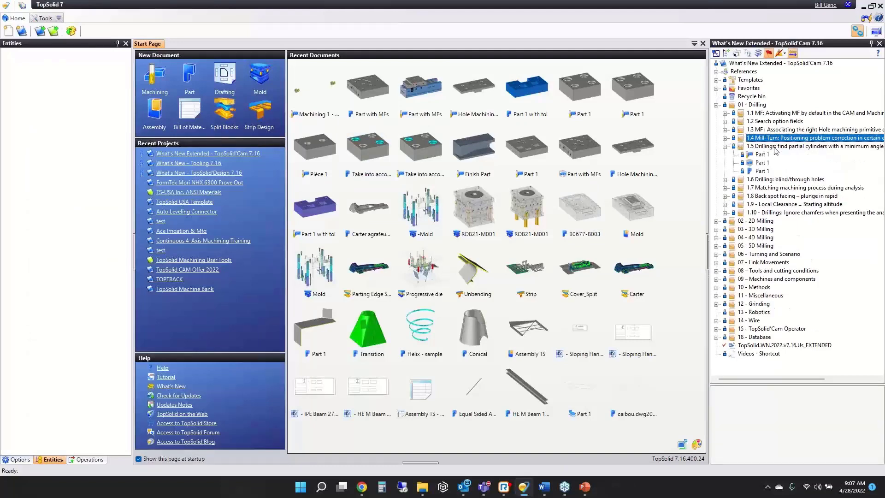
{"action": "left_click", "coordinate": [761, 155]}
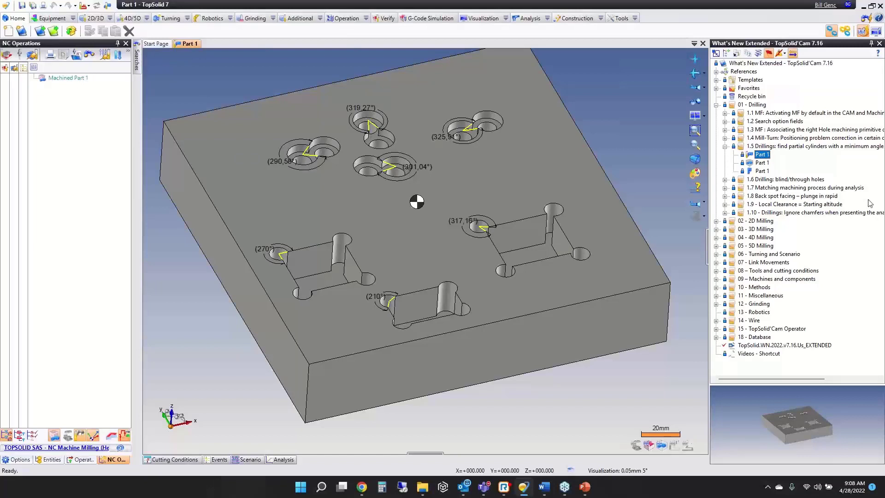
Step: Expand folder 1.4 in the project tree to look at its mill-turn machining documents
{"action": "left_click", "coordinate": [725, 138]}
{"action": "left_click", "coordinate": [775, 155]}
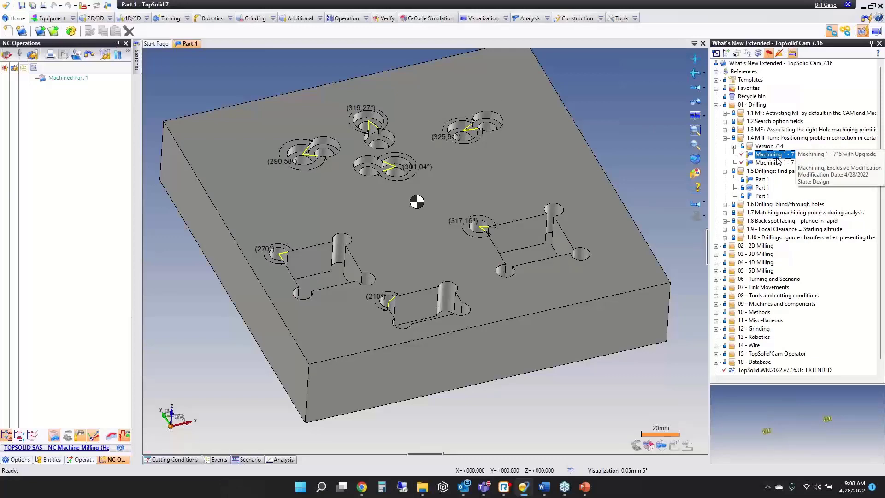
{"action": "left_click", "coordinate": [5, 5]}
{"action": "mouse_move", "coordinate": [20, 29]}
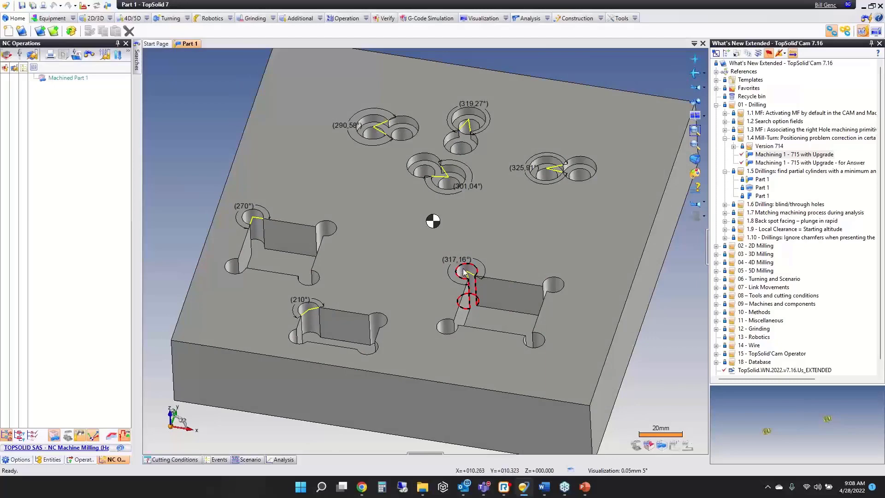
Step: Run the analysis of drillings and cylinders on Part 1, highlight the hole and feature groups and collapse their process data
{"action": "right_click", "coordinate": [318, 111]}
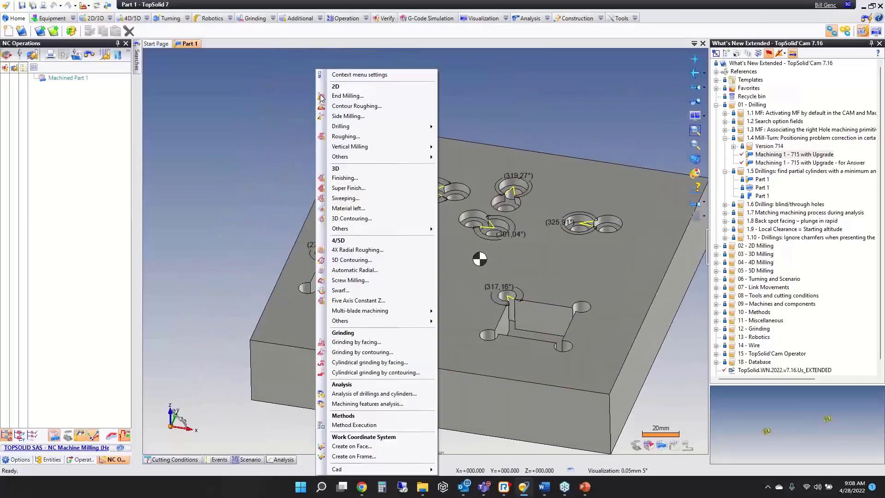
{"action": "left_click", "coordinate": [405, 398]}
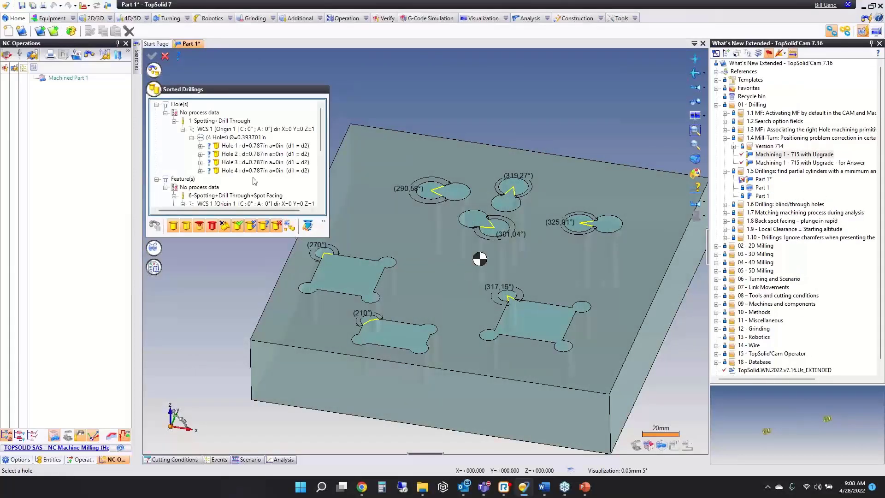
{"action": "left_click", "coordinate": [166, 113]}
{"action": "left_click", "coordinate": [199, 112]}
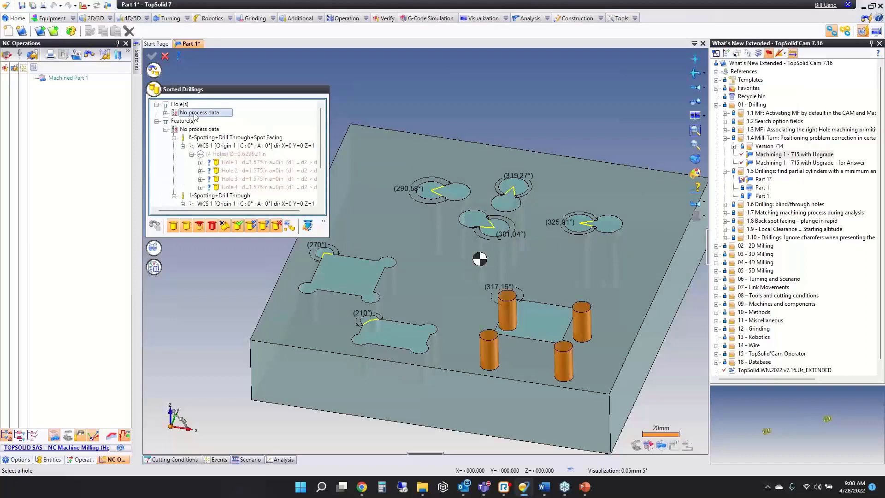
{"action": "left_click", "coordinate": [180, 123]}
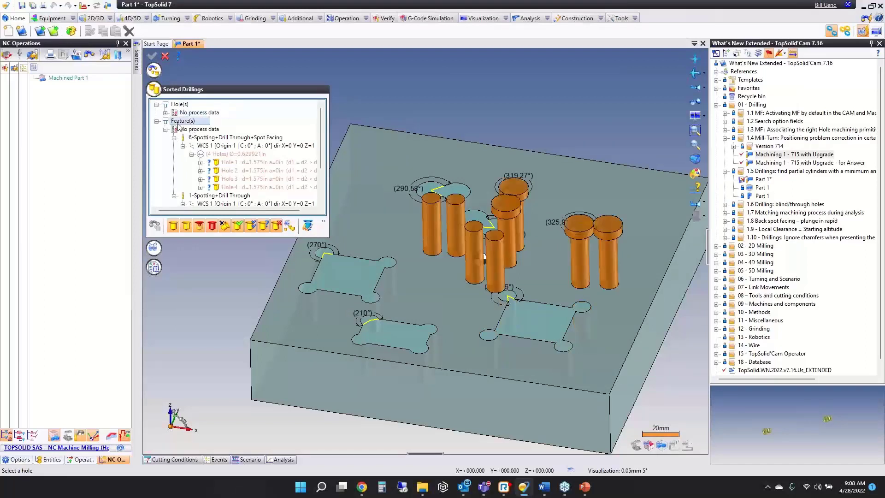
{"action": "left_click", "coordinate": [166, 130]}
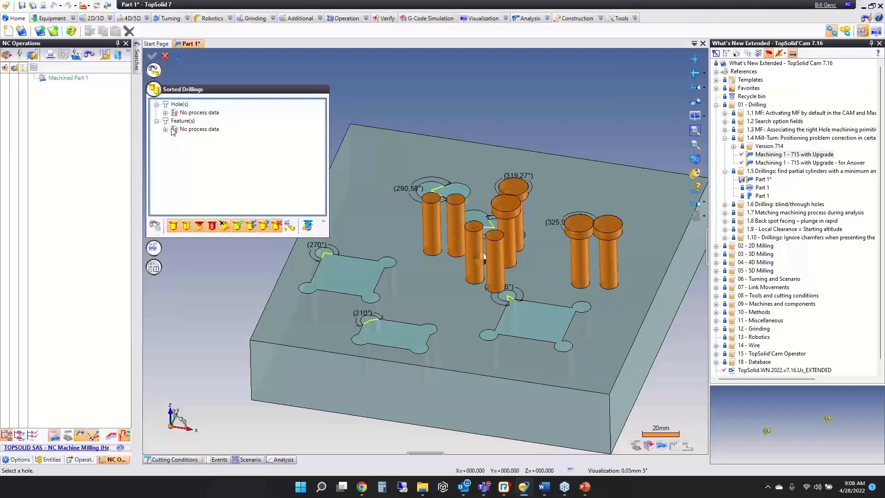
Step: Show the analysis settings for the partial cylinders' minimum angle and highlight the detected holes on the part
{"action": "left_click", "coordinate": [154, 71]}
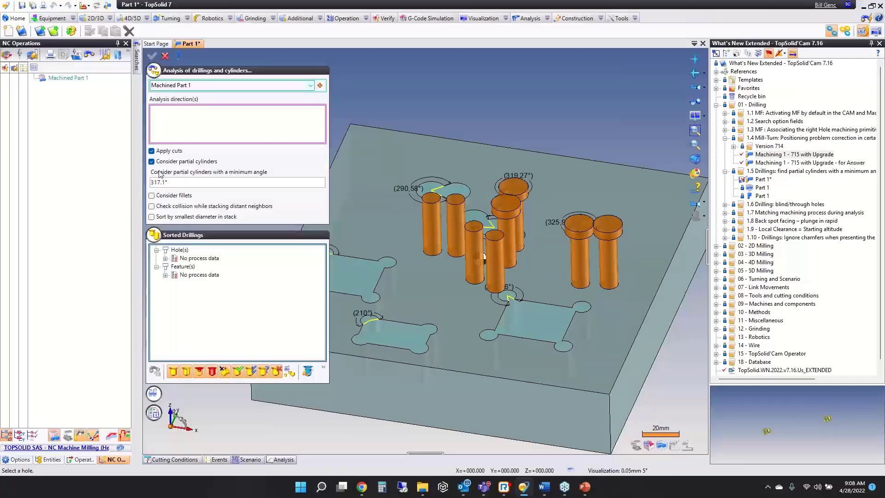
{"action": "left_click", "coordinate": [179, 183]}
{"action": "middle_click_drag", "start_coordinate": [510, 259], "coordinate": [508, 295]}
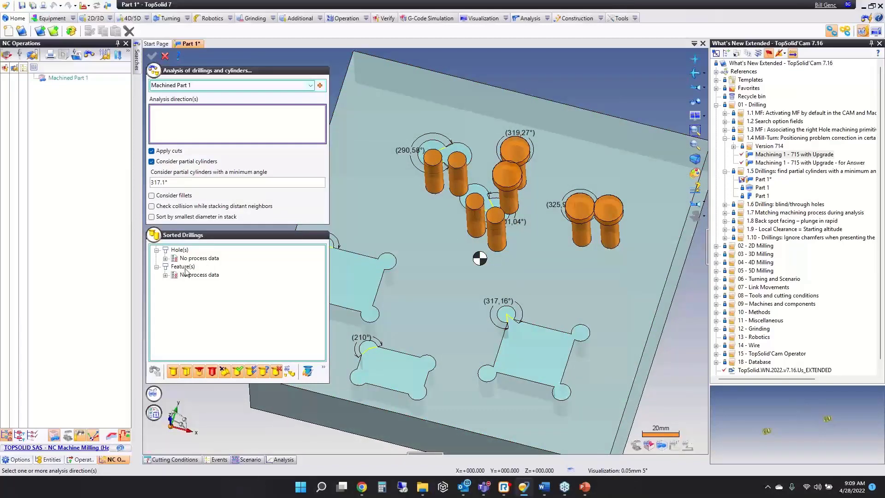
{"action": "left_click", "coordinate": [180, 251]}
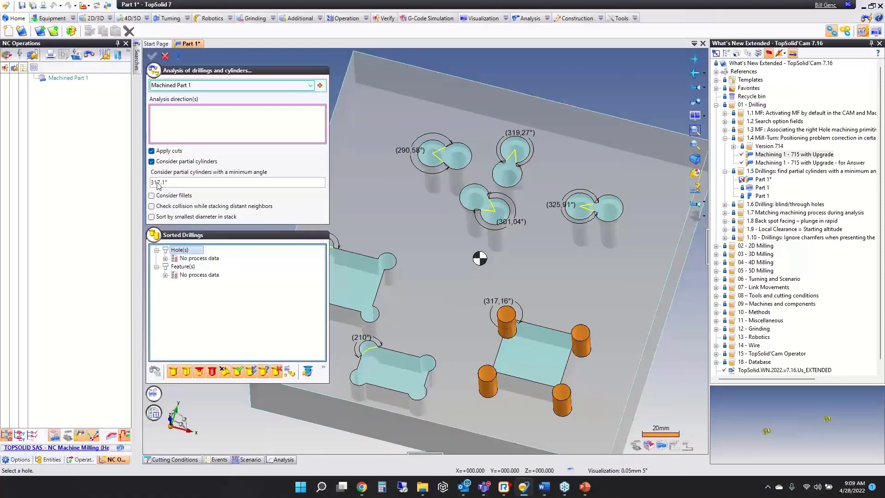
Step: Set the partial cylinders' minimum angle to 0°, rerun the analysis and highlight Hole 11
{"action": "left_click", "coordinate": [203, 184]}
{"action": "type", "text": "0"}
{"action": "key", "text": "Tab"}
{"action": "left_click", "coordinate": [155, 371]}
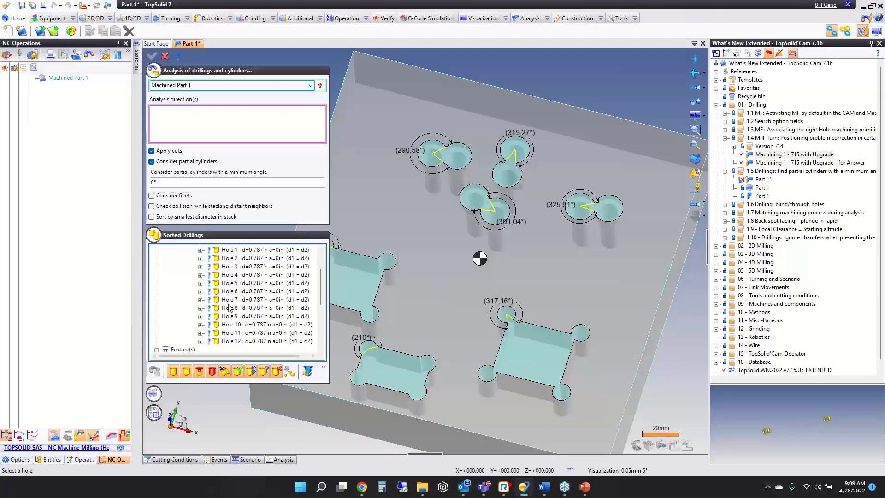
{"action": "left_click", "coordinate": [248, 333]}
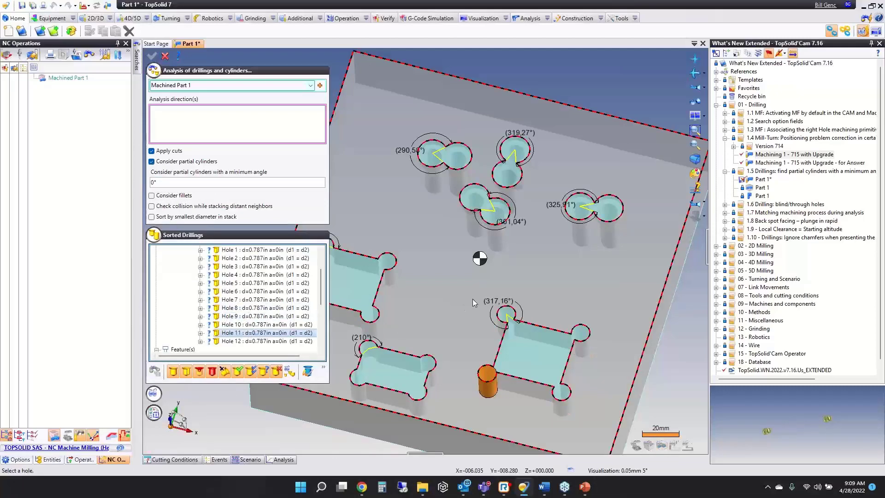
{"action": "middle_click_drag", "start_coordinate": [472, 298], "coordinate": [538, 297]}
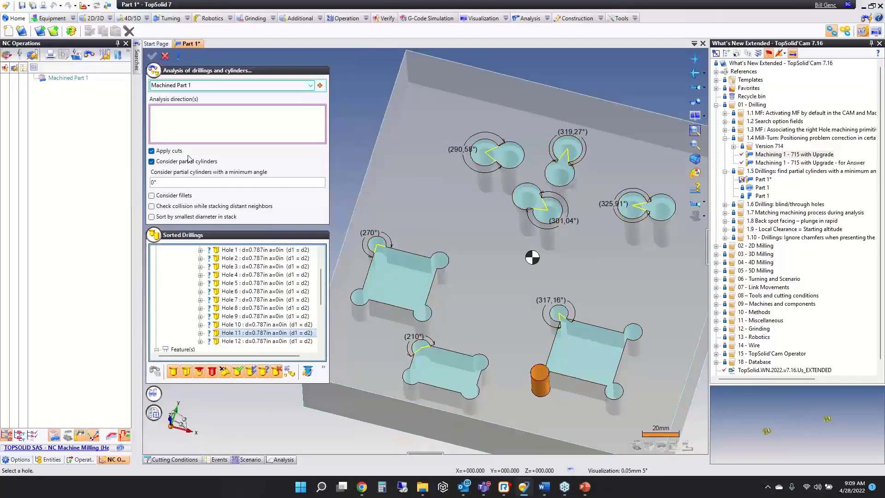
Step: Set the partial cylinders' minimum angle to 289°, rerun the analysis, highlight the detected features and holes, and cancel the analysis
{"action": "left_click", "coordinate": [169, 183]}
{"action": "type", "text": "289+"}
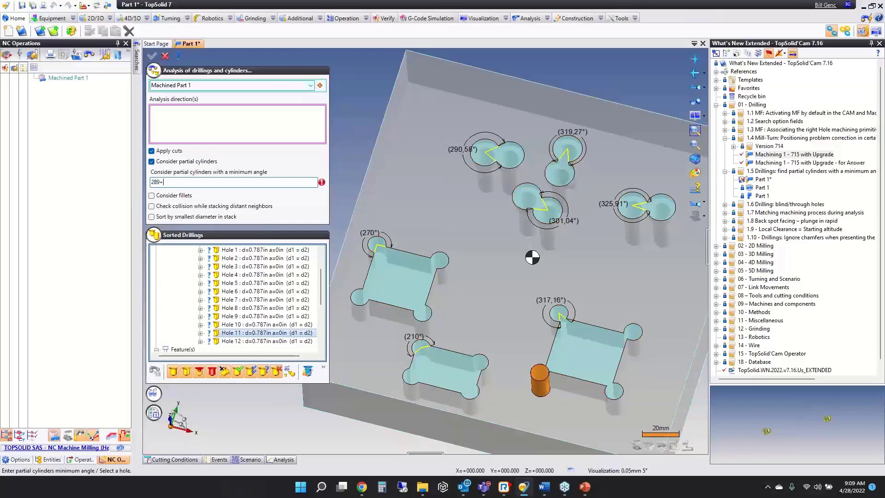
{"action": "key", "text": "BackSpace"}
{"action": "key", "text": "Return"}
{"action": "left_click", "coordinate": [154, 372]}
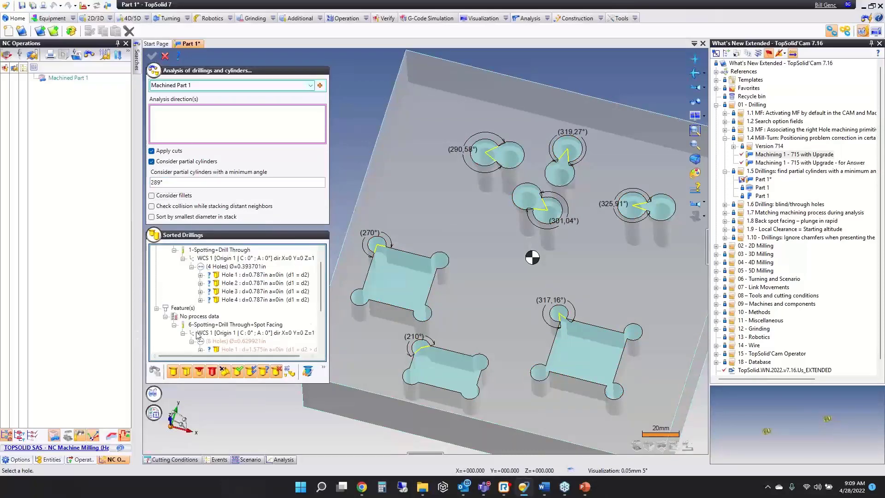
{"action": "left_click", "coordinate": [222, 333]}
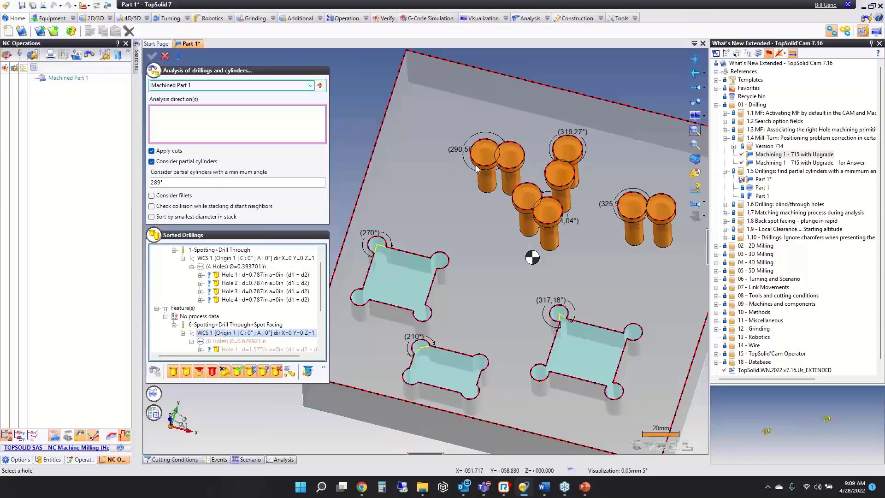
{"action": "left_click", "coordinate": [233, 276]}
{"action": "left_click", "coordinate": [251, 286]}
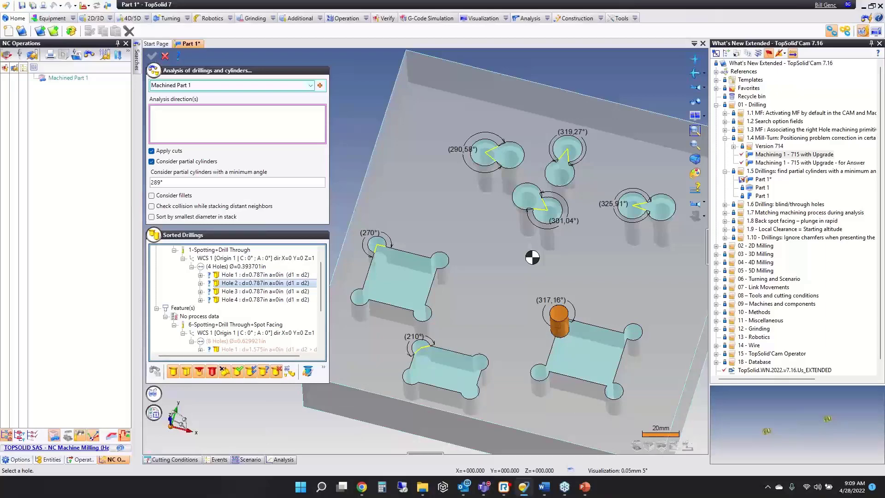
{"action": "left_click", "coordinate": [166, 56]}
{"action": "left_click", "coordinate": [447, 253]}
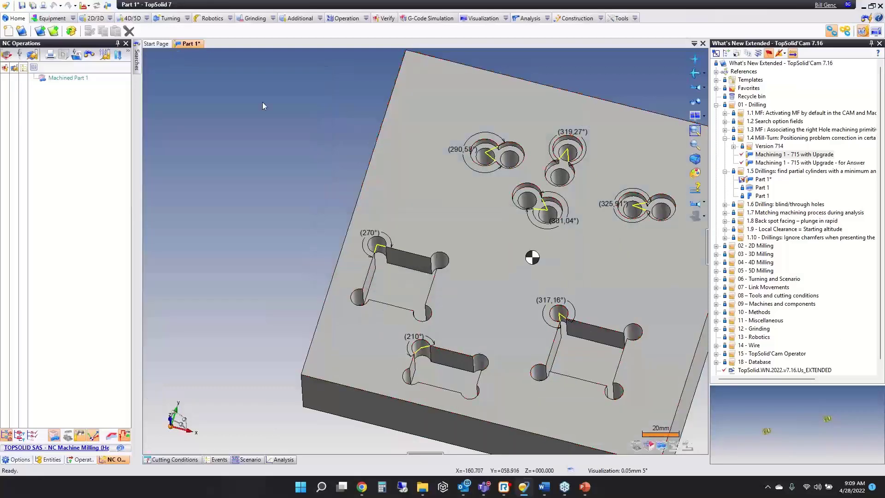
Step: Close Part 1 without saving and open the Finish Part machining document from folder 1.6
{"action": "middle_click", "coordinate": [188, 45]}
{"action": "left_click", "coordinate": [435, 264]}
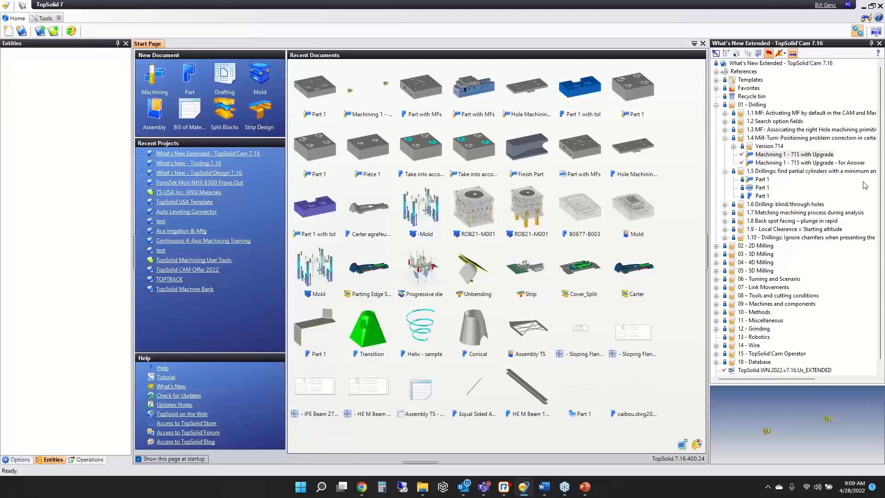
{"action": "left_click", "coordinate": [726, 137]}
{"action": "left_click", "coordinate": [725, 146]}
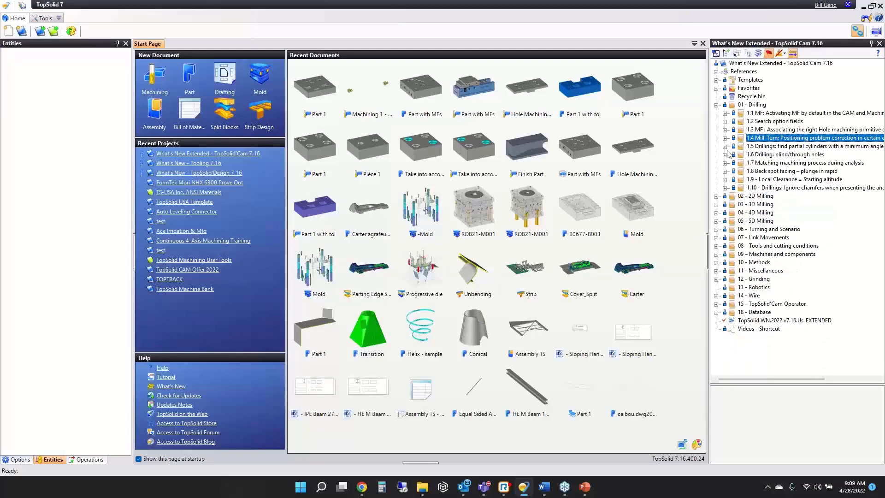
{"action": "left_click", "coordinate": [726, 155]}
{"action": "left_click", "coordinate": [767, 172]}
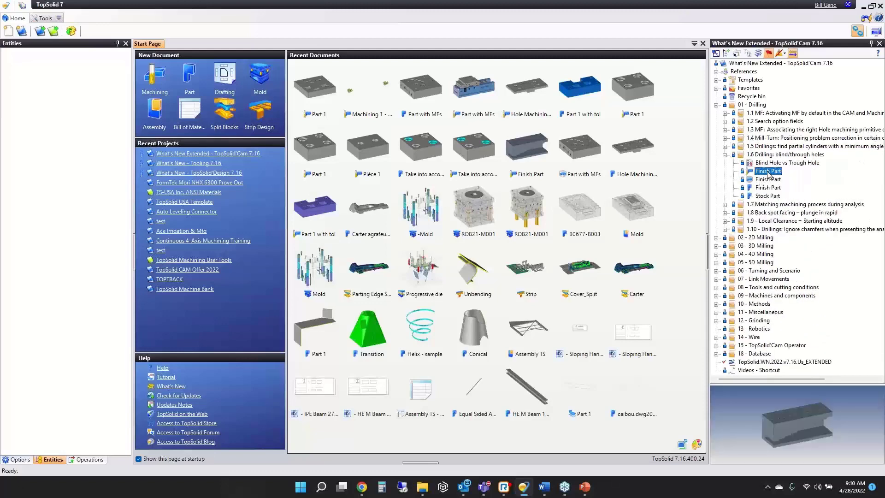
{"action": "double_click", "coordinate": [768, 171]}
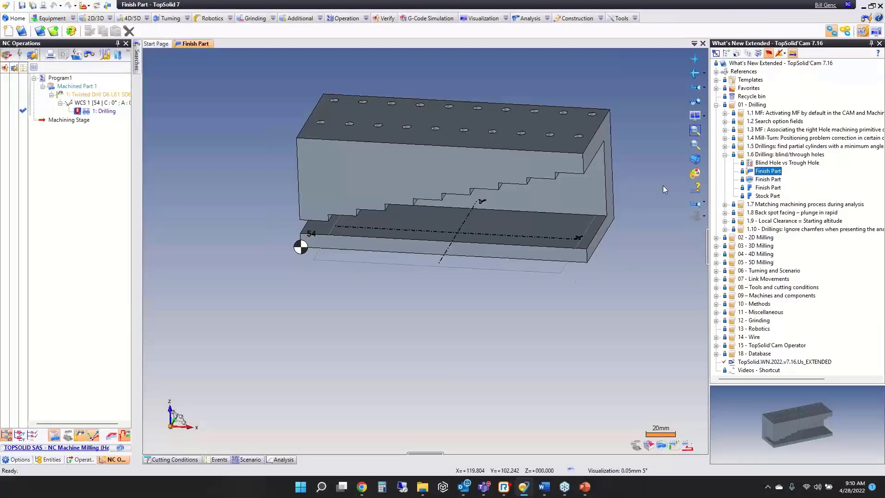
Step: Inspect the stepped underside of the Finish Part and select the lowest step's hole face to read its diameter
{"action": "middle_click_drag", "start_coordinate": [422, 282], "coordinate": [405, 251]}
{"action": "scroll", "coordinate": [303, 228], "scroll_direction": "up", "scroll_amount": 5}
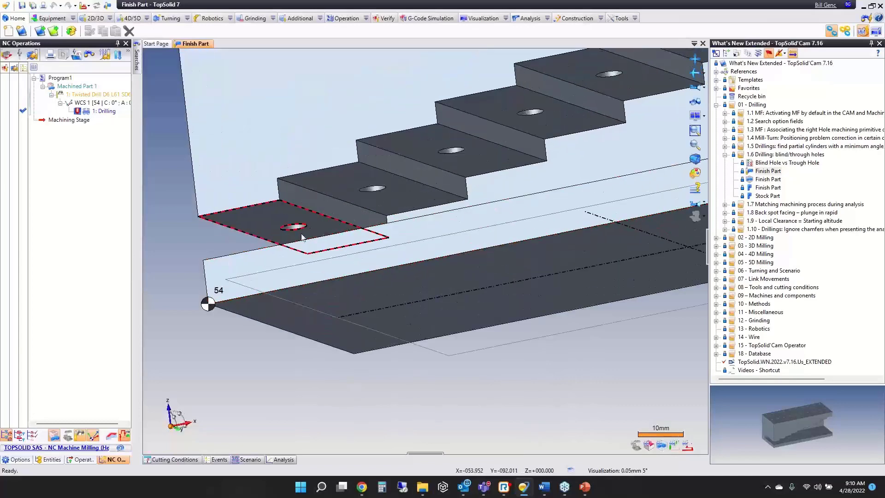
{"action": "left_click", "coordinate": [299, 230]}
{"action": "key", "text": "Tab"}
{"action": "key", "text": "Tab"}
{"action": "key", "text": "Tab"}
{"action": "key", "text": "Tab"}
{"action": "key", "text": "Tab"}
{"action": "key", "text": "Tab"}
{"action": "key", "text": "Tab"}
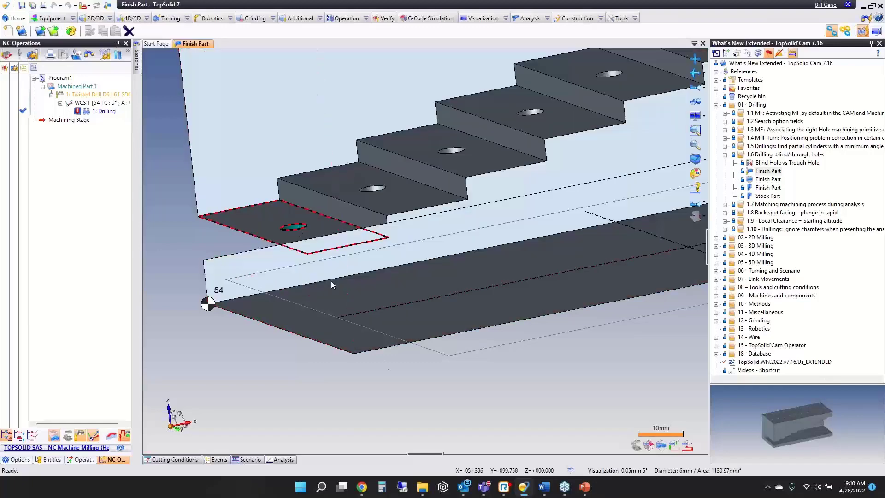
Step: Set the Finish Part's transparency to 50% in its attributes and validate
{"action": "scroll", "coordinate": [373, 283], "scroll_direction": "down", "scroll_amount": 2}
{"action": "right_click", "coordinate": [391, 257]}
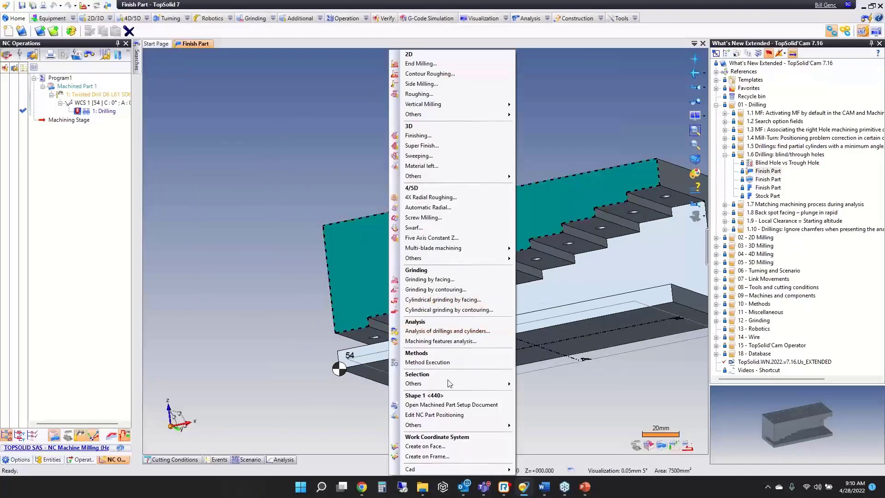
{"action": "mouse_move", "coordinate": [457, 469]}
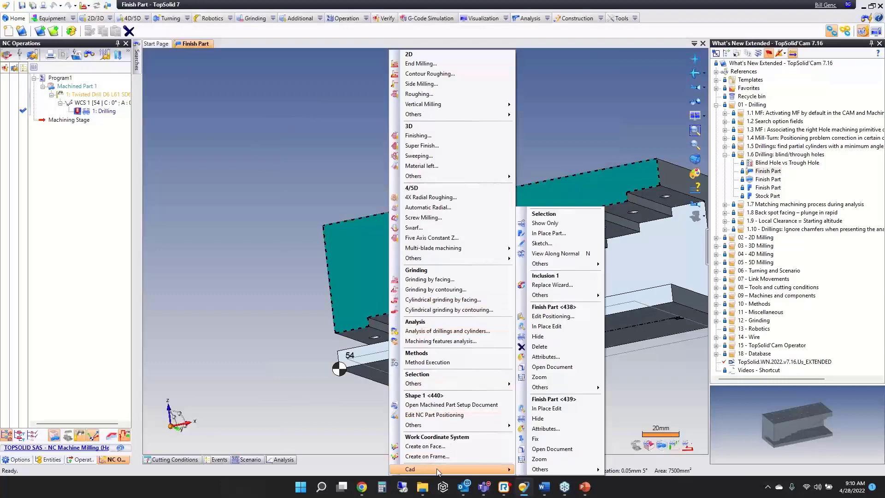
{"action": "left_click", "coordinate": [547, 432]}
{"action": "left_click_drag", "start_coordinate": [157, 148], "coordinate": [164, 150]}
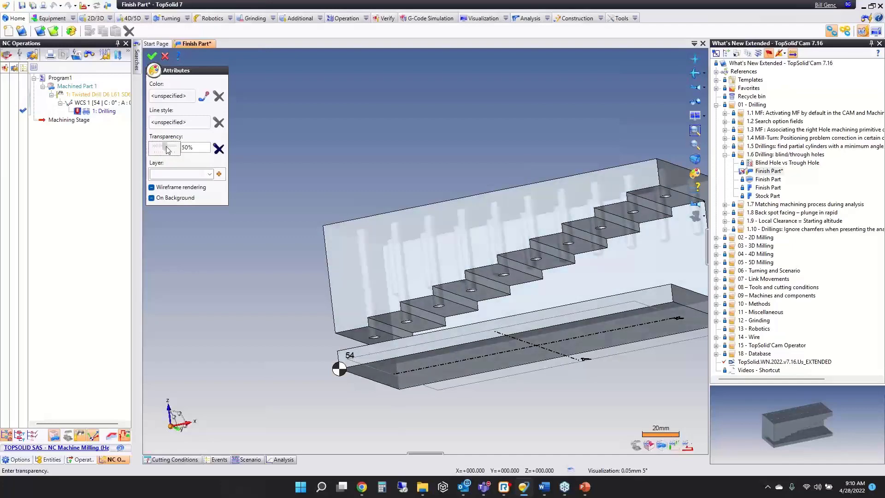
{"action": "left_click", "coordinate": [152, 56]}
Step: Inspect the blind and through holes inside the transparent part and delete NC operation 1: Drilling
{"action": "middle_click_drag", "start_coordinate": [319, 204], "coordinate": [310, 231]}
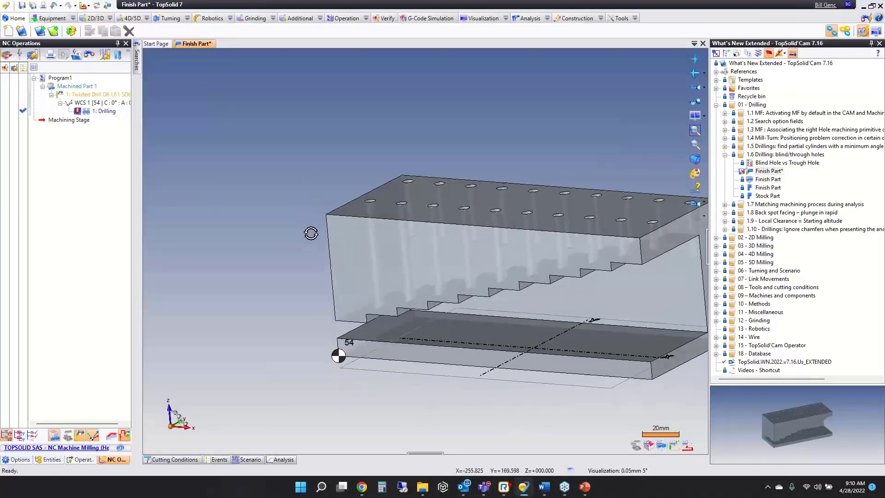
{"action": "scroll", "coordinate": [310, 231], "scroll_direction": "up", "scroll_amount": 4}
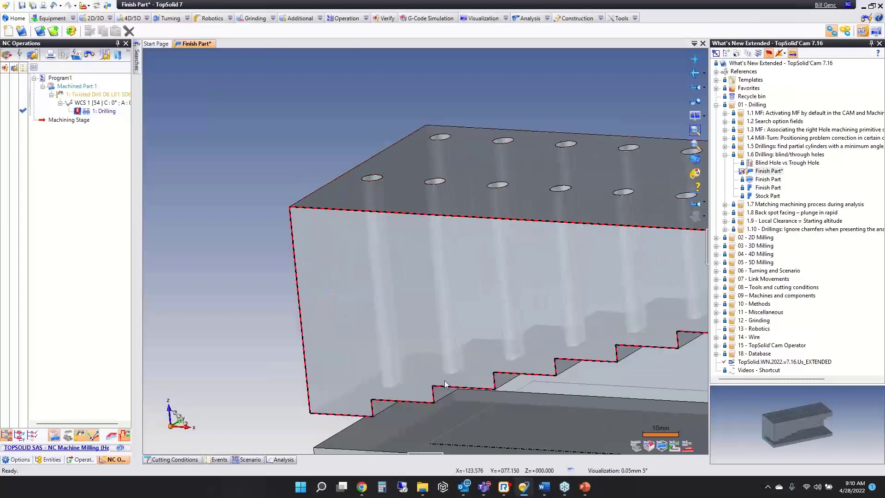
{"action": "middle_click_drag", "start_coordinate": [592, 359], "coordinate": [354, 279]}
{"action": "scroll", "coordinate": [480, 293], "scroll_direction": "down", "scroll_amount": 3}
{"action": "middle_click_drag", "start_coordinate": [468, 332], "coordinate": [484, 316]}
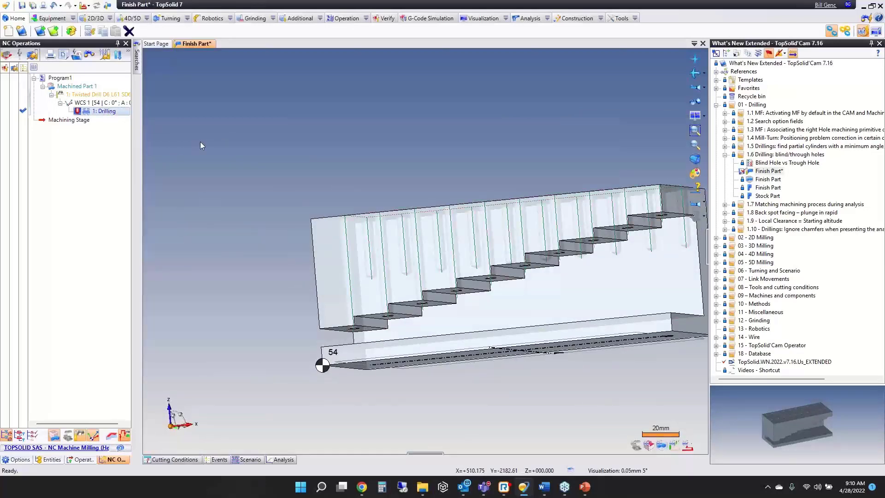
{"action": "key", "text": "Delete"}
{"action": "key", "text": "Return"}
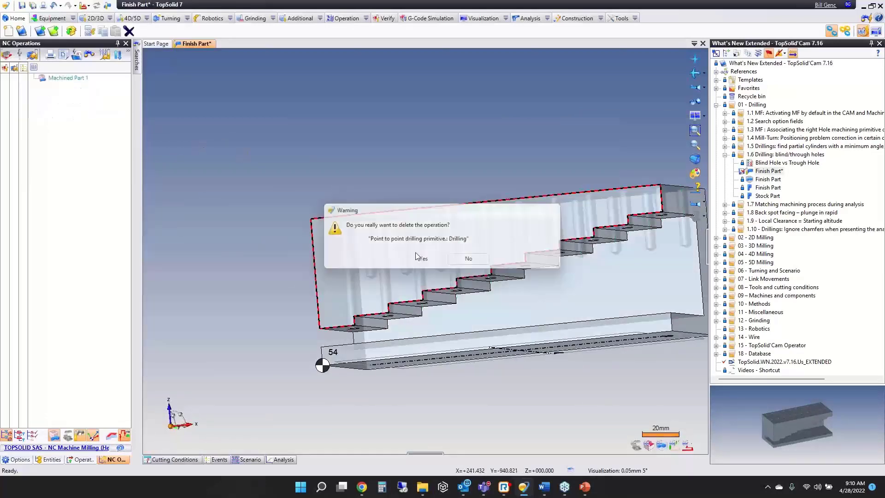
Step: Measure the distance between the base flange's upper face and the underside of the lowest step
{"action": "scroll", "coordinate": [355, 332], "scroll_direction": "up", "scroll_amount": 5}
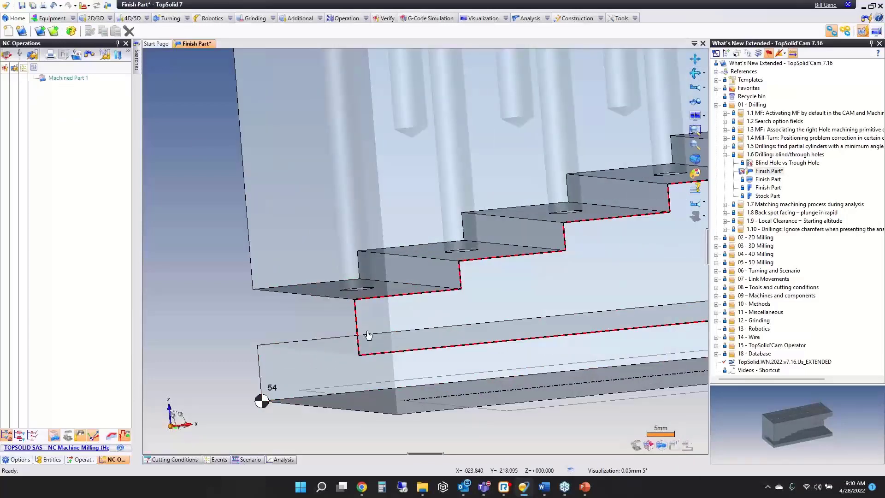
{"action": "middle_click_drag", "start_coordinate": [383, 295], "coordinate": [400, 346]}
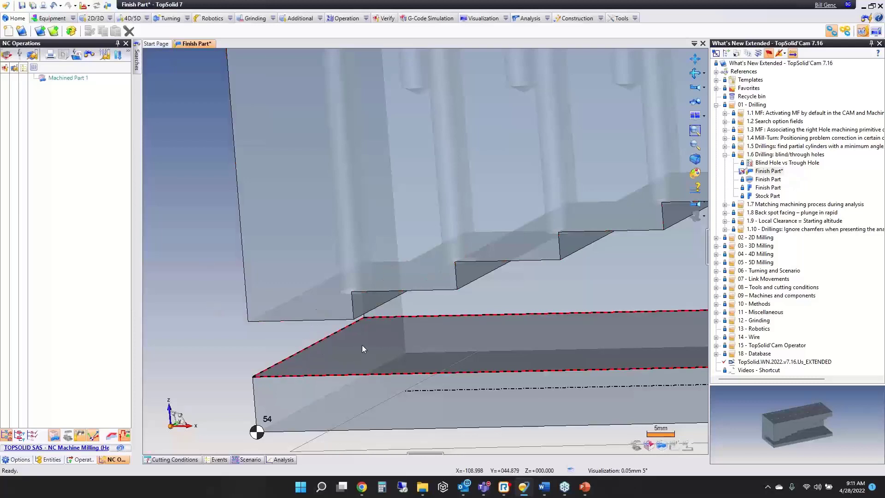
{"action": "left_click", "coordinate": [530, 18]}
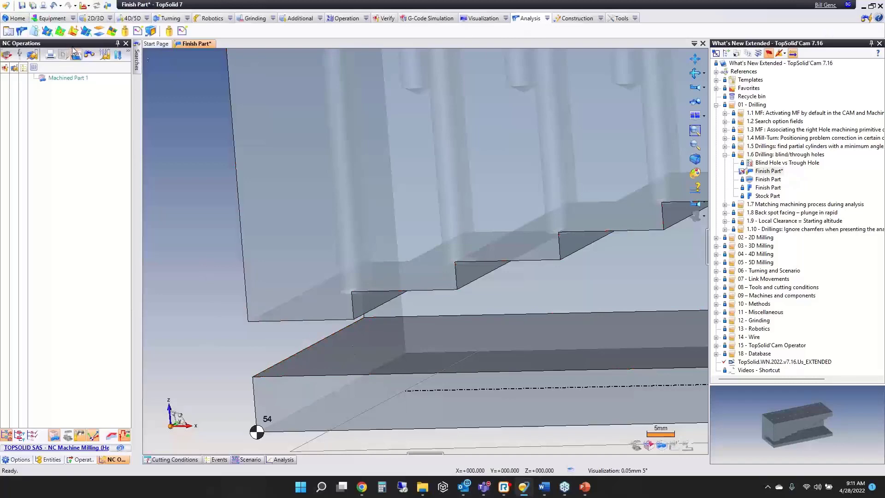
{"action": "left_click", "coordinate": [20, 33]}
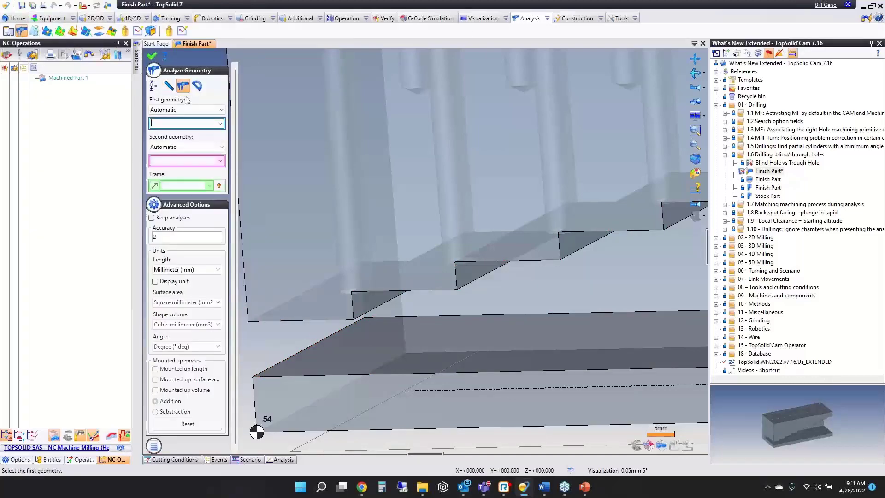
{"action": "left_click", "coordinate": [394, 345]}
{"action": "middle_click_drag", "start_coordinate": [478, 343], "coordinate": [356, 311]}
{"action": "left_click", "coordinate": [359, 309]}
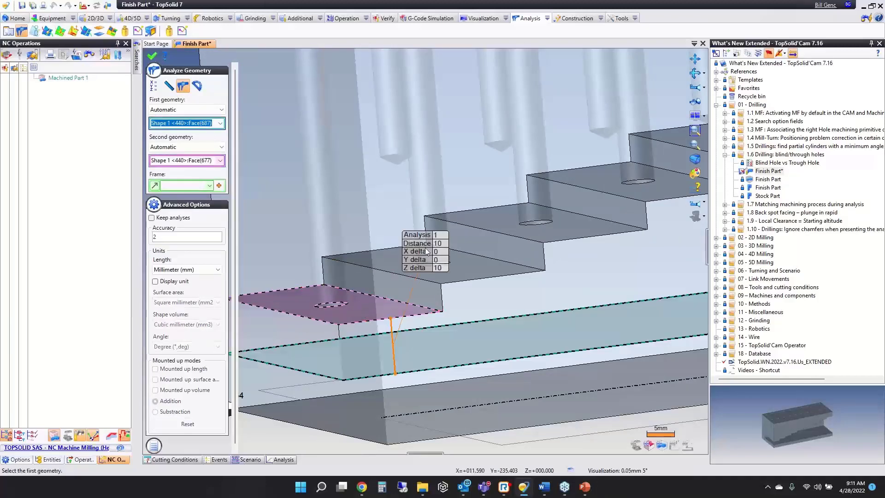
Step: Measure the distance from the second step's underside to the base flange's upper face and close the geometry analysis
{"action": "left_click", "coordinate": [457, 264]}
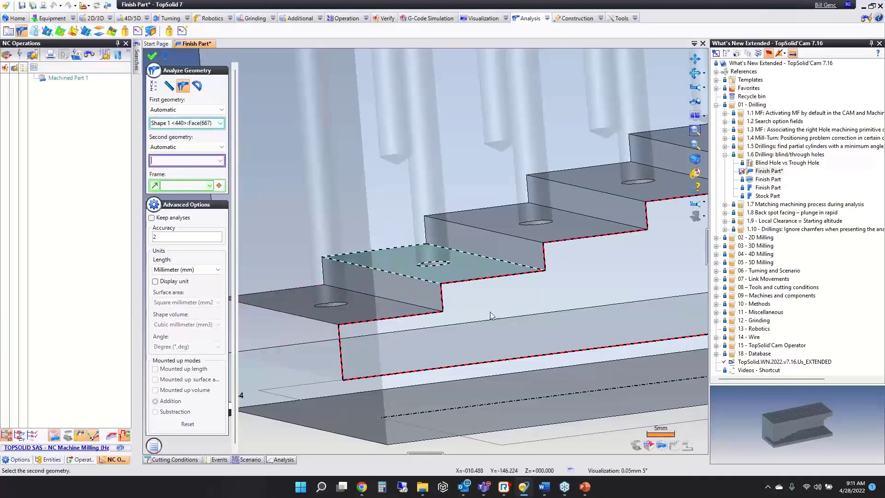
{"action": "middle_click_drag", "start_coordinate": [490, 312], "coordinate": [493, 383]}
{"action": "left_click", "coordinate": [492, 383]}
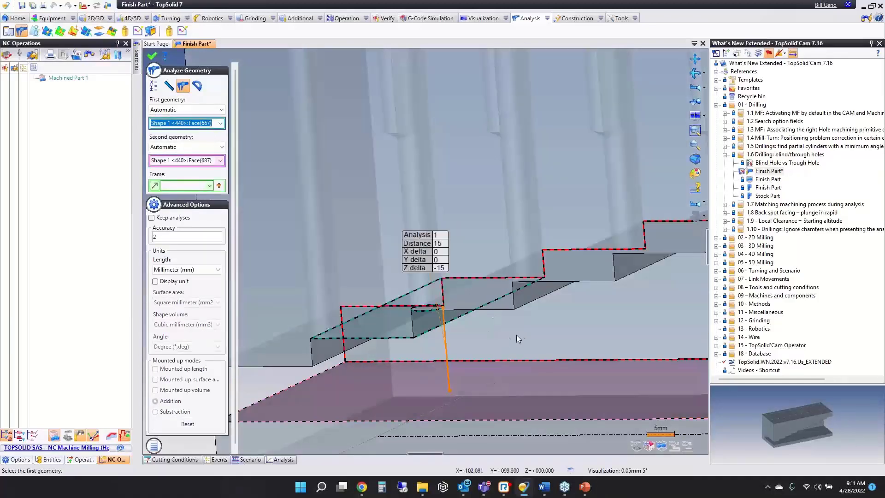
{"action": "scroll", "coordinate": [529, 324], "scroll_direction": "up", "scroll_amount": 3}
{"action": "middle_click_drag", "start_coordinate": [650, 213], "coordinate": [516, 260]}
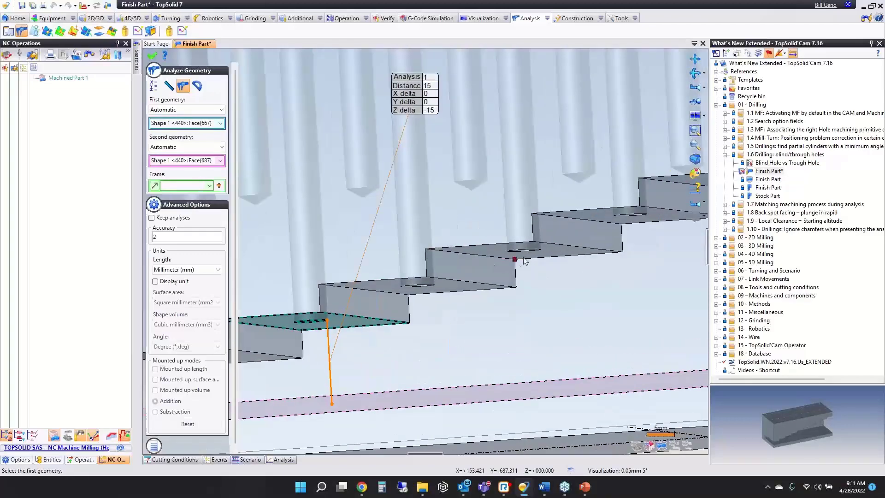
{"action": "key", "text": "Escape"}
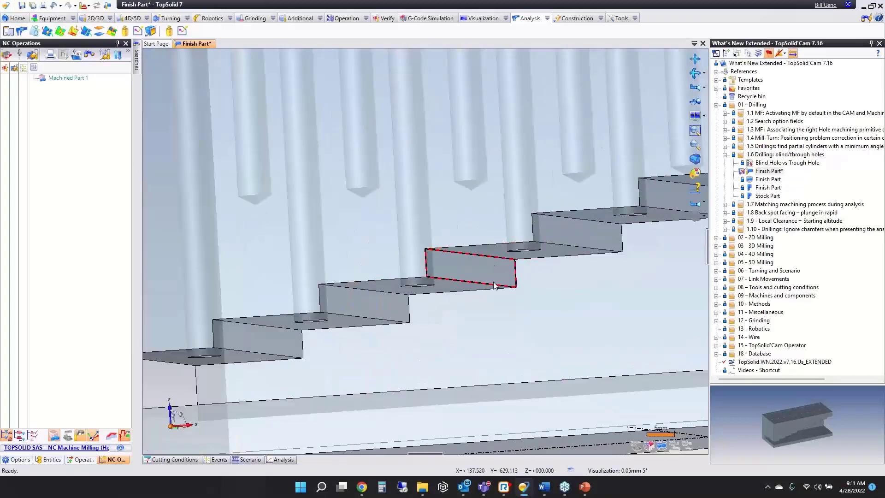
Step: In the CAM Analyzes options, set the minimal length to consider a blind hole as through to 25 mm and validate
{"action": "left_click", "coordinate": [28, 459]}
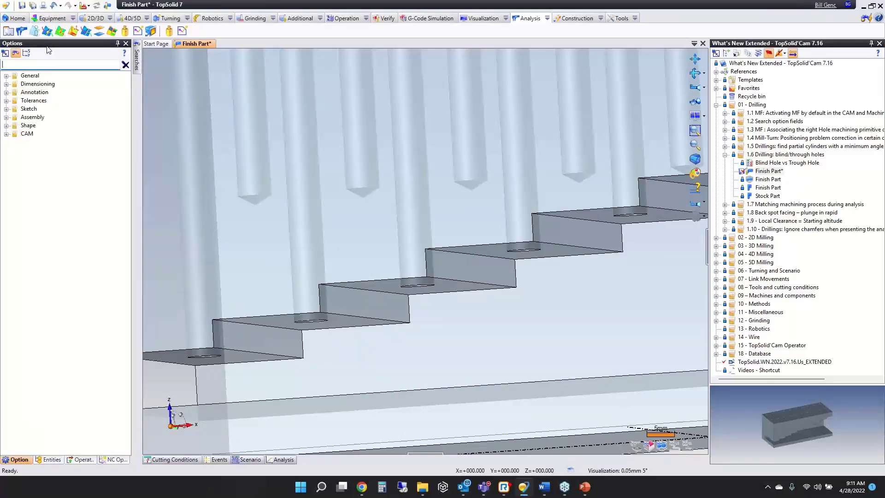
{"action": "left_click", "coordinate": [7, 134]}
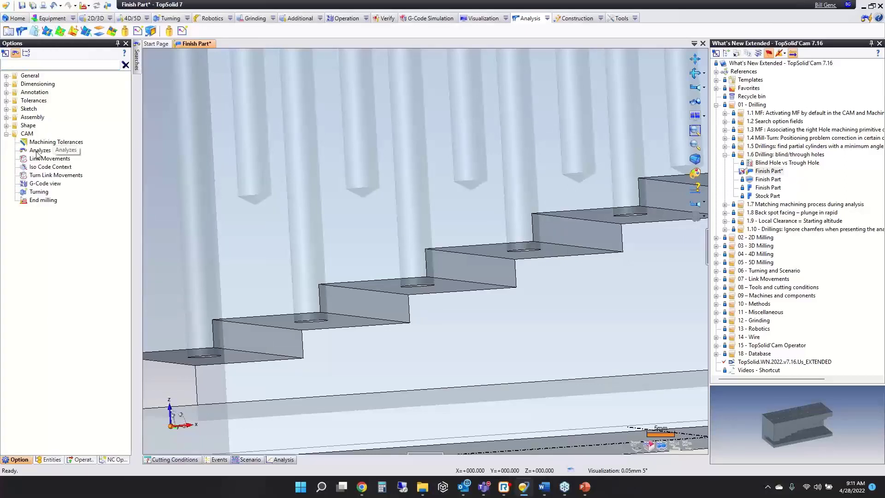
{"action": "double_click", "coordinate": [36, 152]}
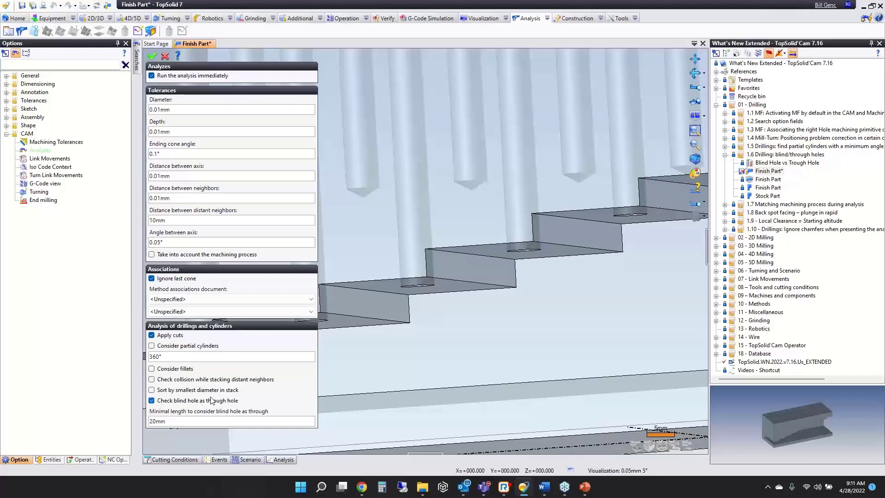
{"action": "left_click", "coordinate": [173, 420]}
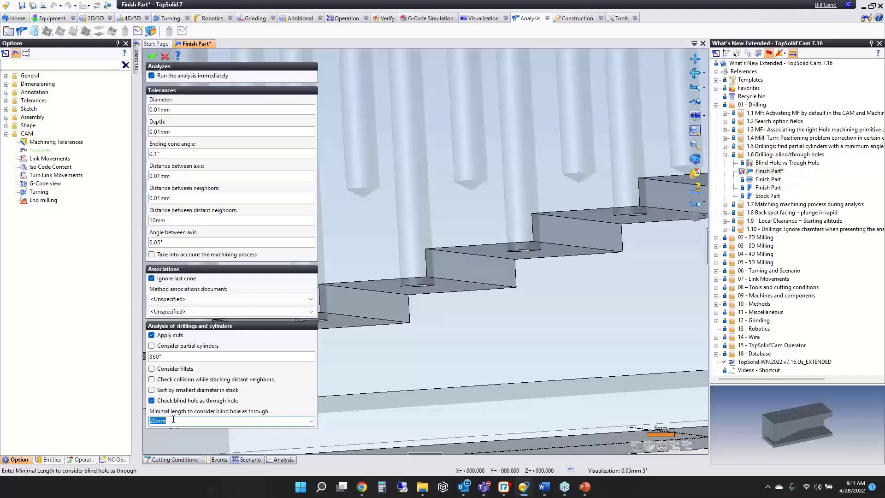
{"action": "type", "text": "25"}
{"action": "key", "text": "Return"}
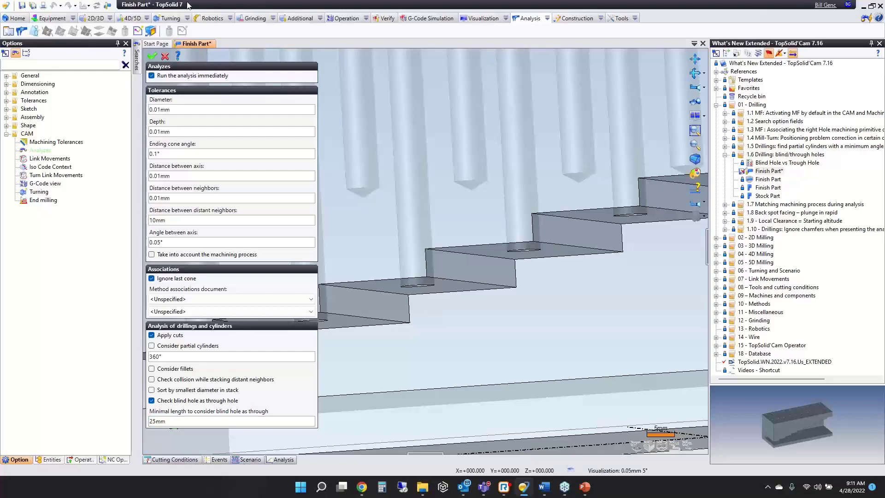
Step: Try Hole Machining on the sixth hole of the front row, check its drilling preview from the side and cancel
{"action": "scroll", "coordinate": [324, 249], "scroll_direction": "down", "scroll_amount": 5}
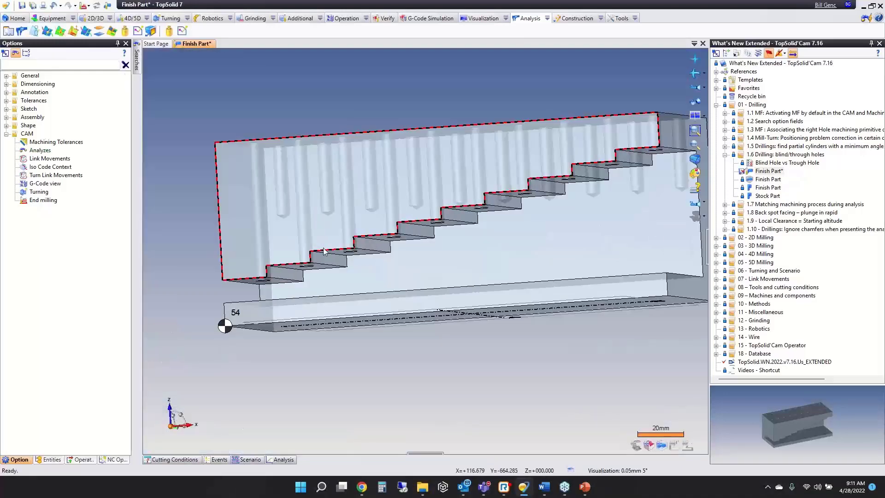
{"action": "middle_click_drag", "start_coordinate": [324, 248], "coordinate": [346, 277]}
{"action": "scroll", "coordinate": [390, 180], "scroll_direction": "up", "scroll_amount": 3}
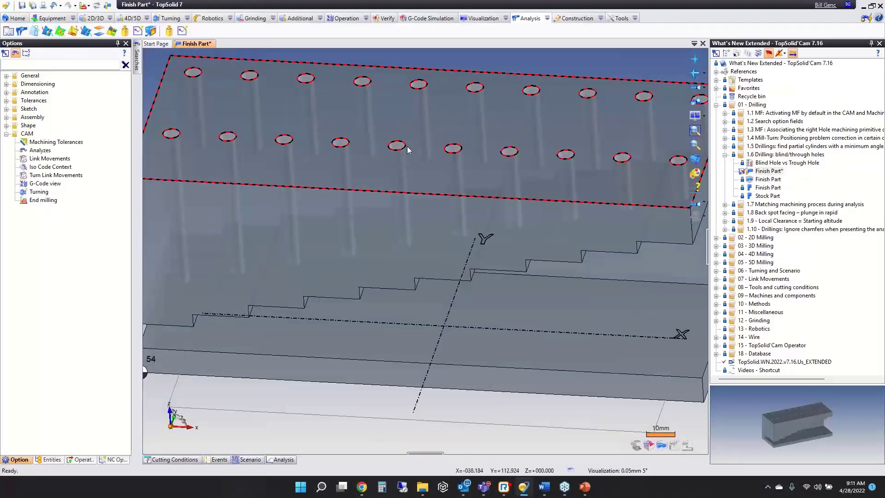
{"action": "right_click", "coordinate": [452, 149]}
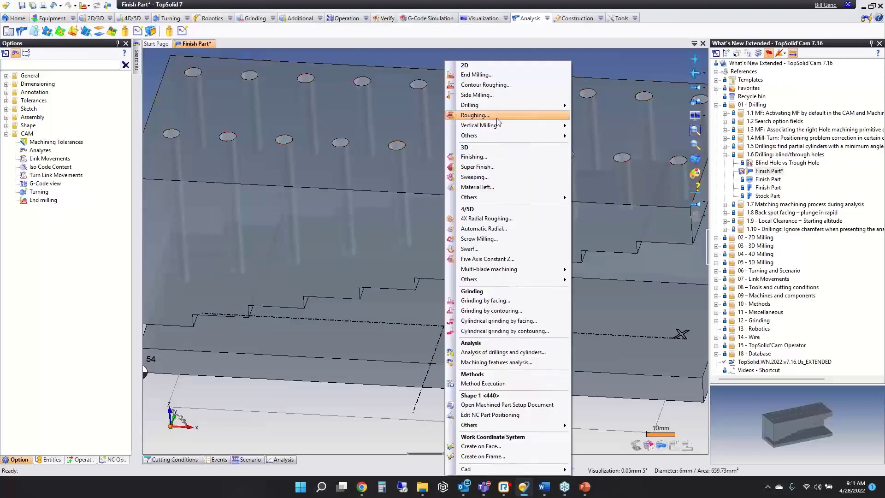
{"action": "mouse_move", "coordinate": [498, 109]}
{"action": "left_click", "coordinate": [600, 106]}
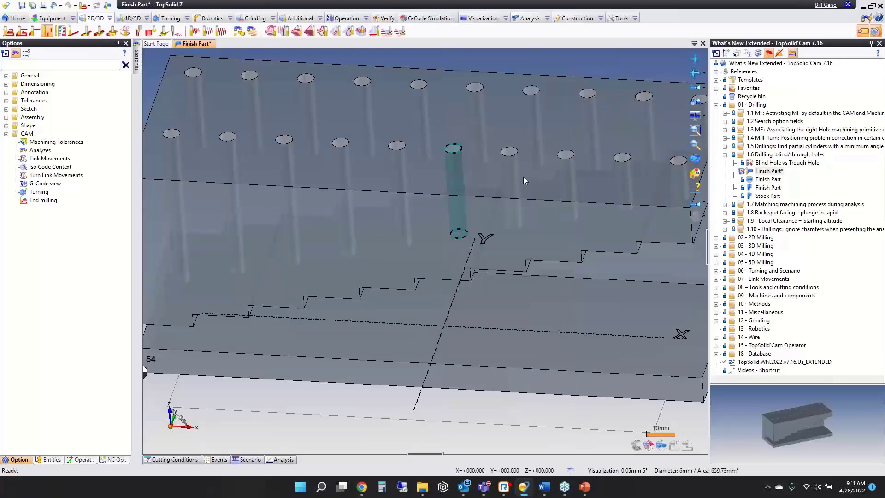
{"action": "middle_click_drag", "start_coordinate": [453, 202], "coordinate": [463, 172]}
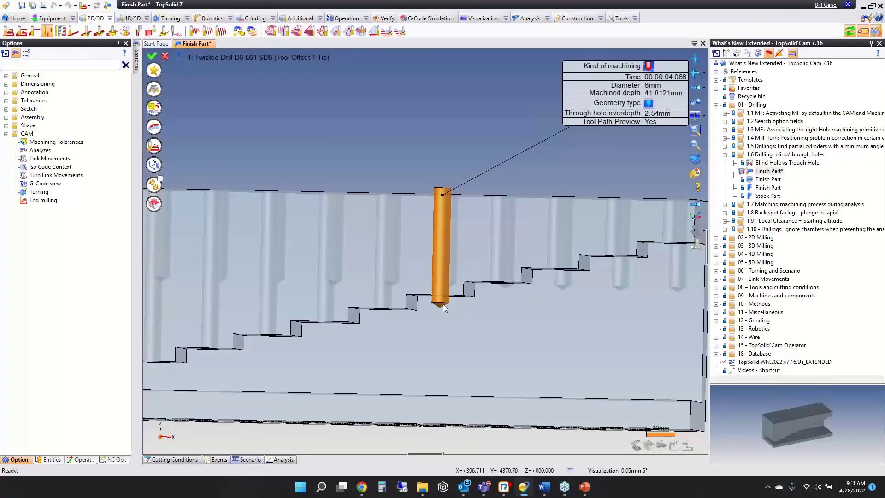
{"action": "left_click", "coordinate": [167, 57]}
Step: Start Hole Machining on the first hole of the front row and assign the Twisted Drill D6 L61 SD6 from pocket 1
{"action": "middle_click_drag", "start_coordinate": [310, 160], "coordinate": [448, 159]}
{"action": "middle_click_drag", "start_coordinate": [392, 179], "coordinate": [302, 231]}
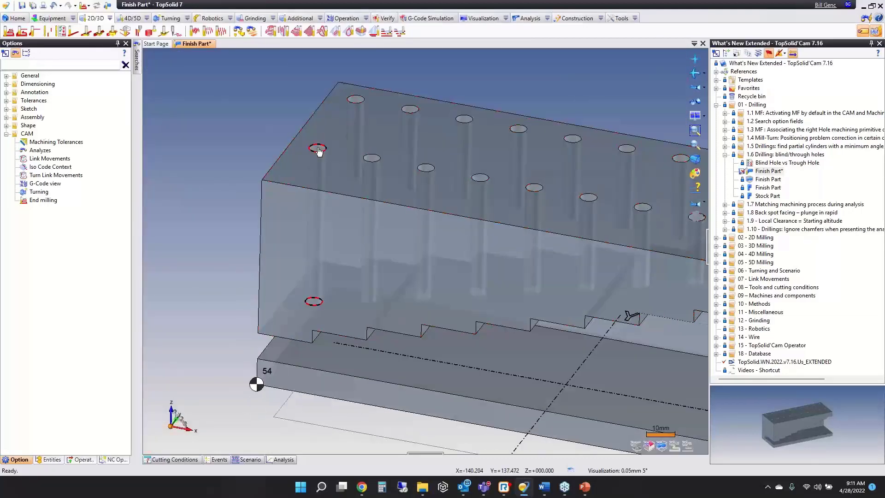
{"action": "left_click", "coordinate": [318, 148]}
{"action": "right_click", "coordinate": [318, 149]}
{"action": "mouse_move", "coordinate": [373, 109]}
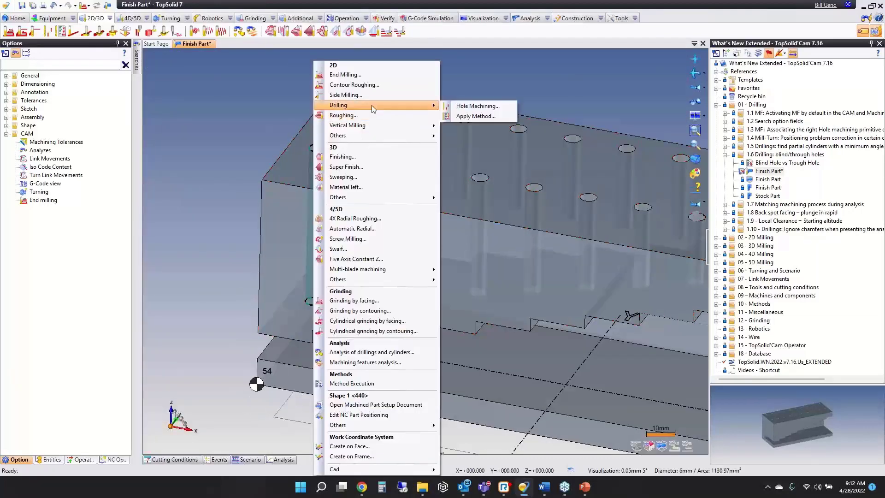
{"action": "left_click", "coordinate": [466, 107]}
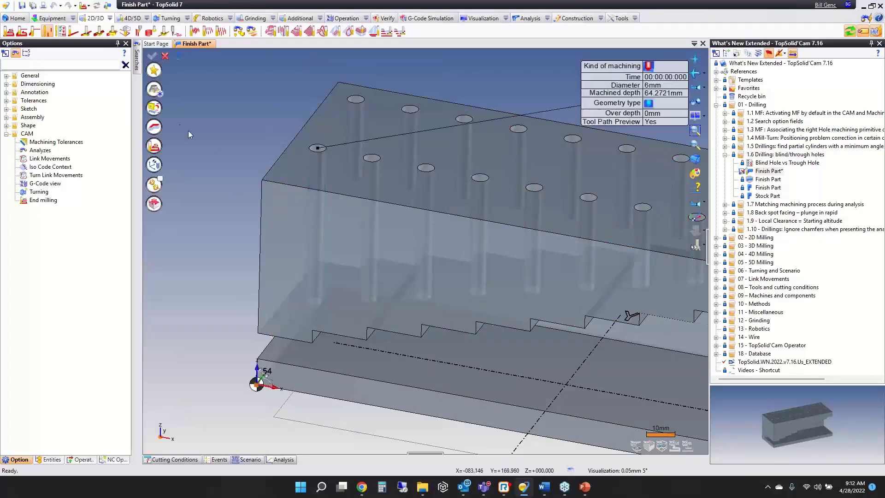
{"action": "middle_click_drag", "start_coordinate": [320, 197], "coordinate": [324, 170]}
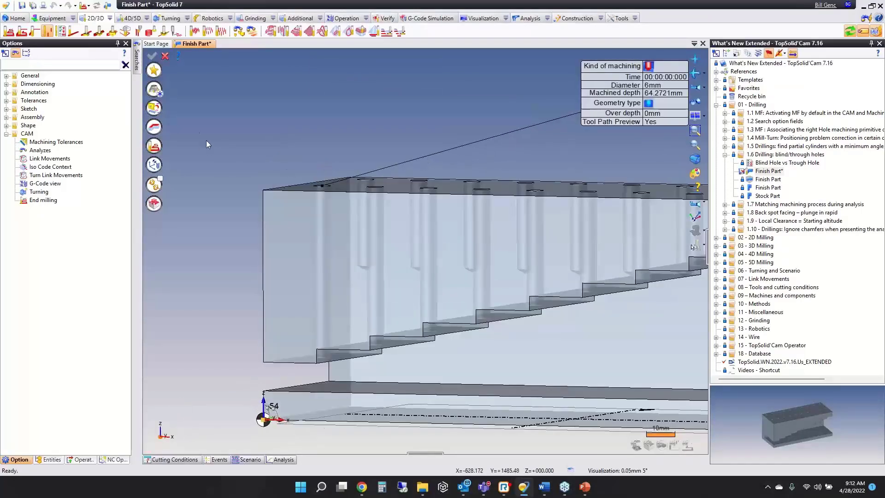
{"action": "left_click", "coordinate": [155, 90]}
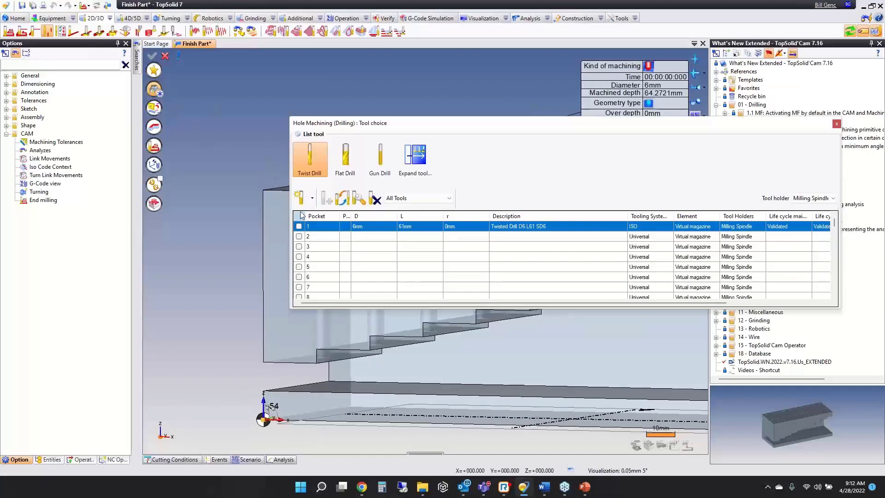
{"action": "double_click", "coordinate": [299, 227]}
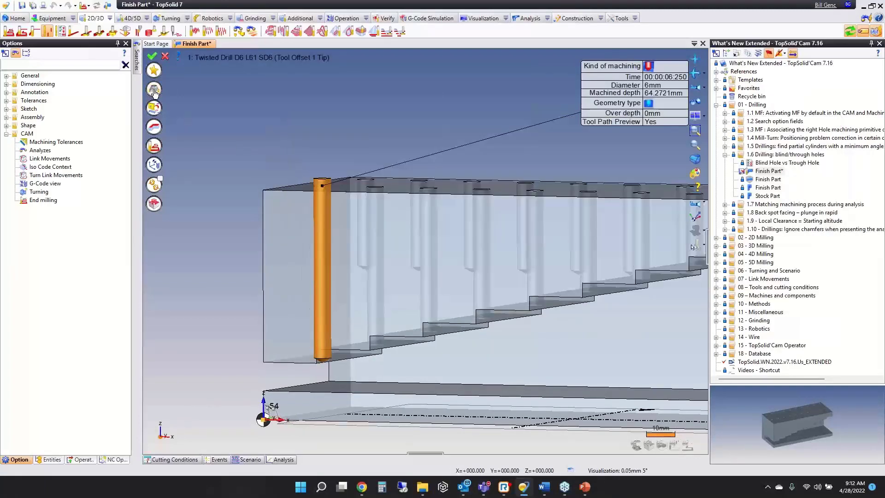
Step: Check the drill tip at the hole's exit and add all holes of the same diameter, regardless of depth, to the drilling geometry
{"action": "middle_click_drag", "start_coordinate": [298, 220], "coordinate": [308, 217]}
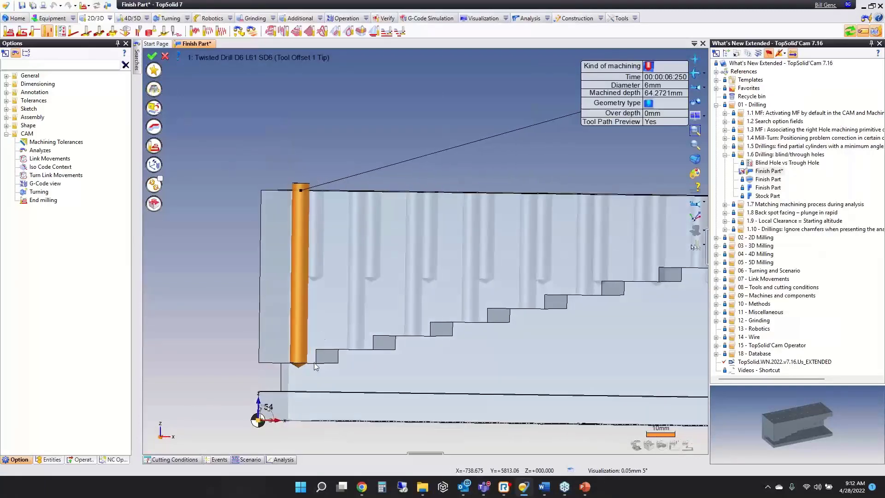
{"action": "scroll", "coordinate": [298, 364], "scroll_direction": "up", "scroll_amount": 5}
{"action": "scroll", "coordinate": [296, 368], "scroll_direction": "up", "scroll_amount": 1}
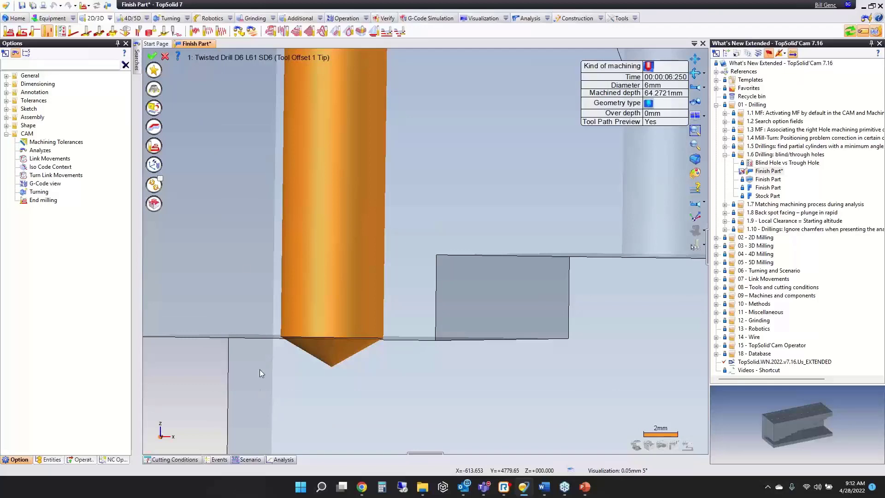
{"action": "scroll", "coordinate": [264, 235], "scroll_direction": "down", "scroll_amount": 3}
{"action": "scroll", "coordinate": [264, 231], "scroll_direction": "down", "scroll_amount": 3}
{"action": "middle_click_drag", "start_coordinate": [203, 165], "coordinate": [187, 180]}
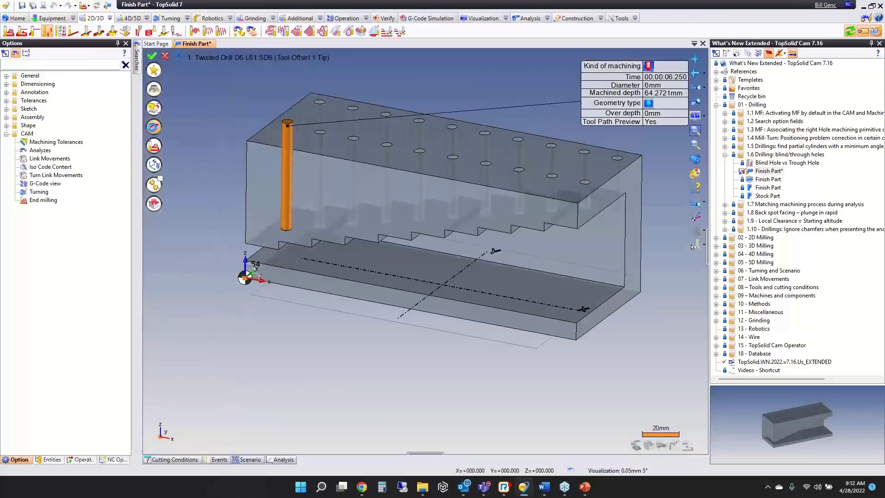
{"action": "left_click", "coordinate": [152, 129]}
{"action": "left_click", "coordinate": [8, 253]}
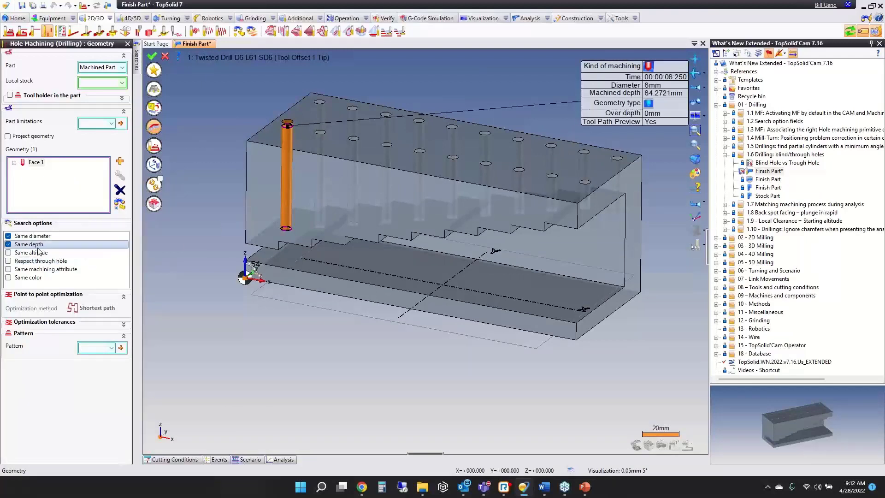
{"action": "left_click", "coordinate": [120, 204]}
Step: Examine how deep the previewed drills reach at the stepped through holes and the blind holes
{"action": "middle_click_drag", "start_coordinate": [322, 303], "coordinate": [275, 281]}
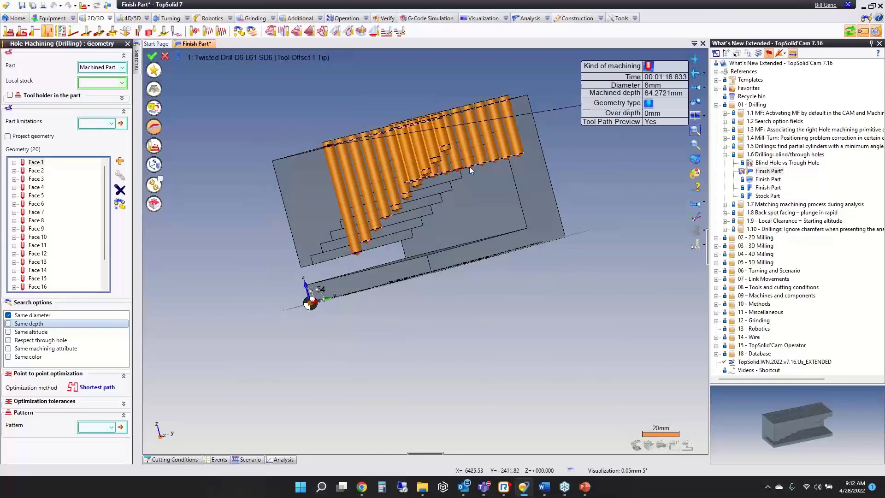
{"action": "middle_click_drag", "start_coordinate": [473, 189], "coordinate": [541, 175]}
{"action": "scroll", "coordinate": [257, 231], "scroll_direction": "up", "scroll_amount": 5}
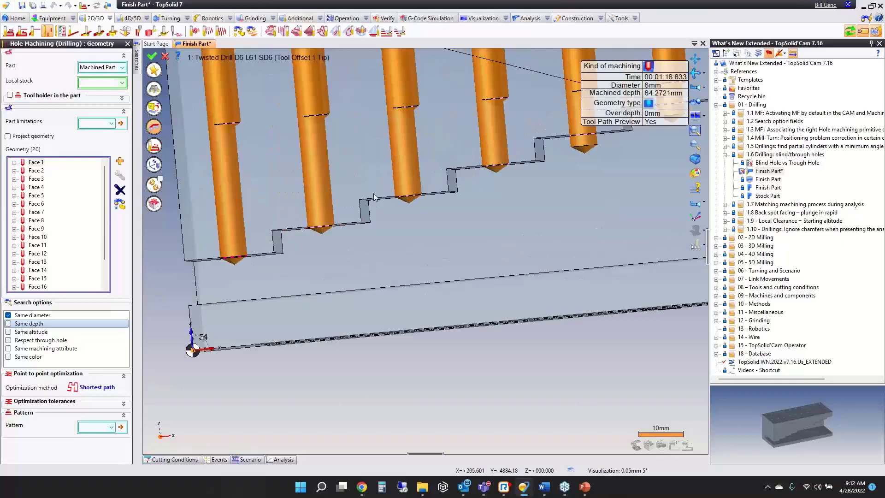
{"action": "middle_click_drag", "start_coordinate": [469, 180], "coordinate": [395, 217]}
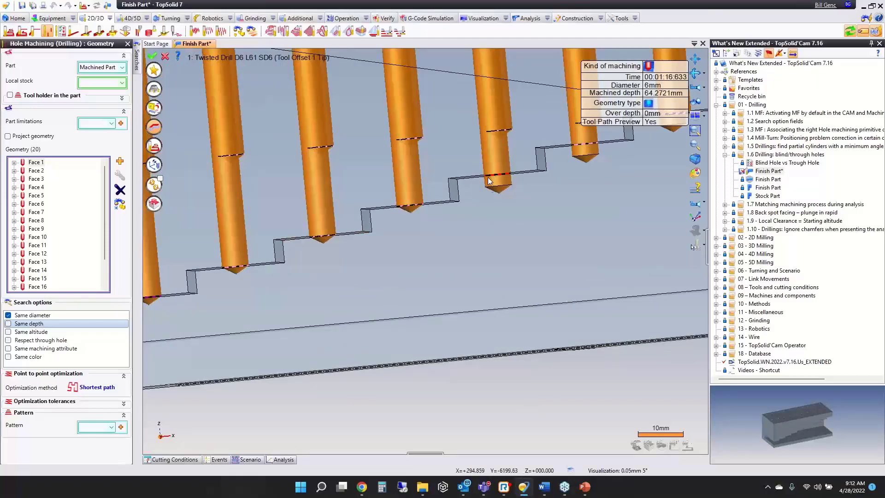
{"action": "middle_click_drag", "start_coordinate": [379, 203], "coordinate": [383, 230]}
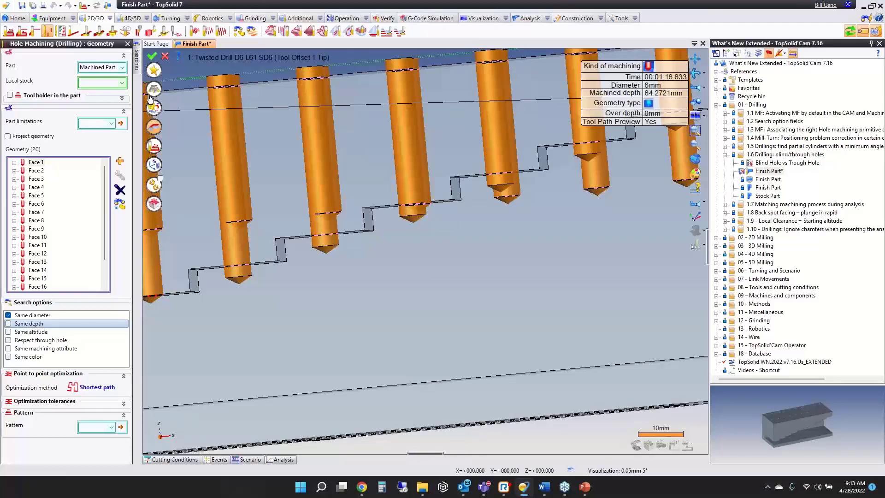
Step: Cancel the drilling operation, close Finish Part without saving and collapse folder 1.6 in the project
{"action": "left_click", "coordinate": [166, 56]}
{"action": "middle_click", "coordinate": [195, 44]}
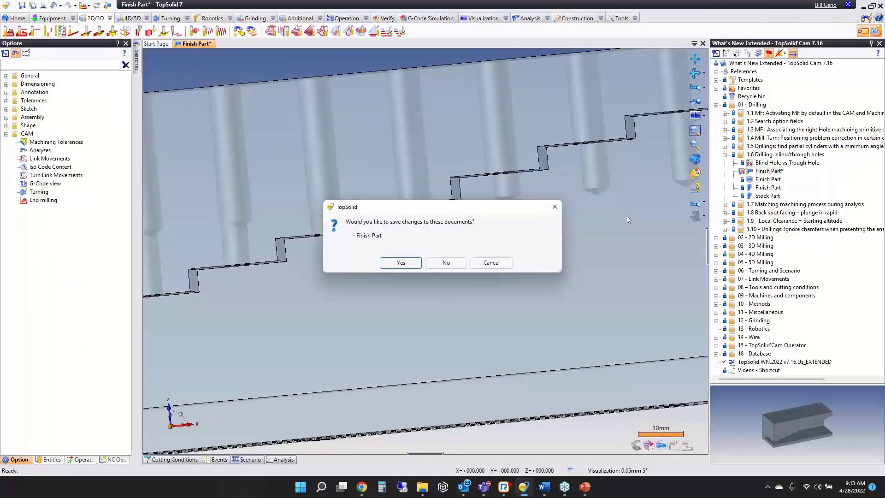
{"action": "left_click", "coordinate": [457, 266]}
{"action": "left_click", "coordinate": [726, 155]}
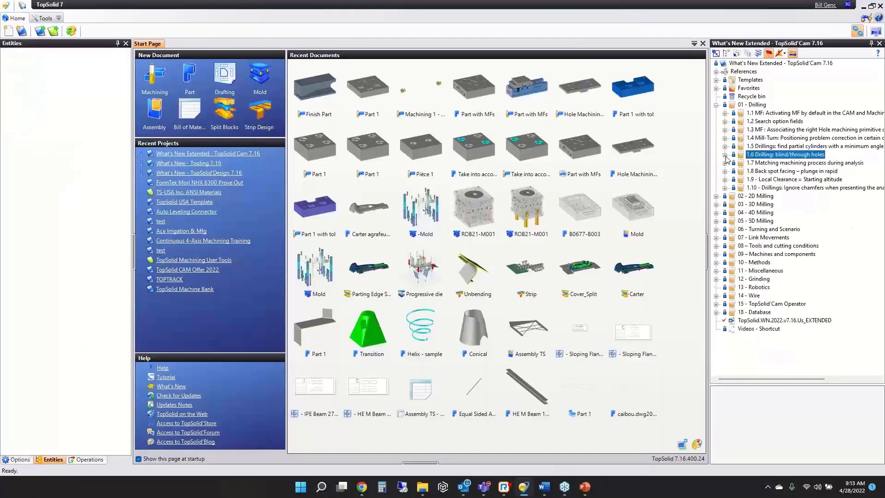
Step: Open the machining document and the part document of the "Take into account the machining process" sample from folder 1.7
{"action": "left_click", "coordinate": [725, 163]}
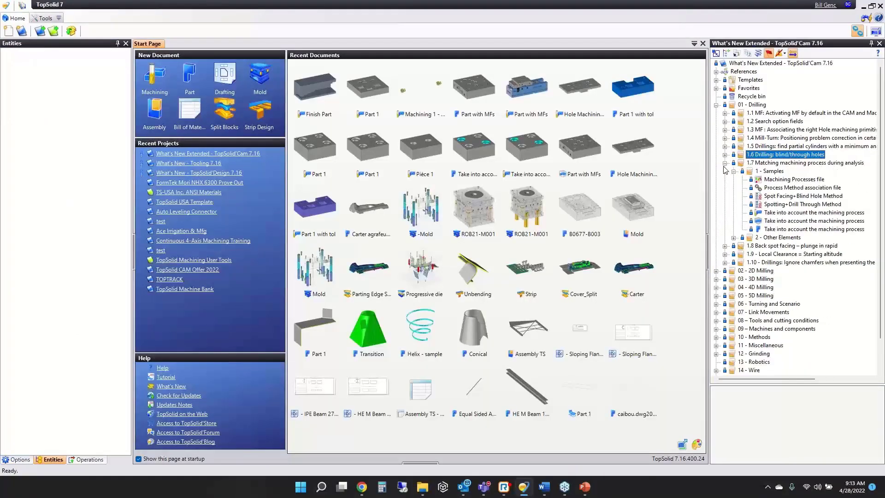
{"action": "double_click", "coordinate": [788, 215]}
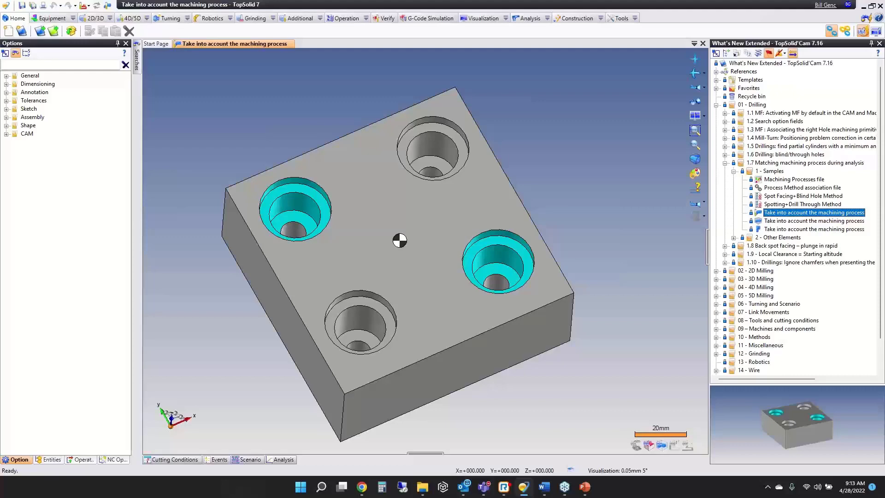
{"action": "double_click", "coordinate": [789, 229]}
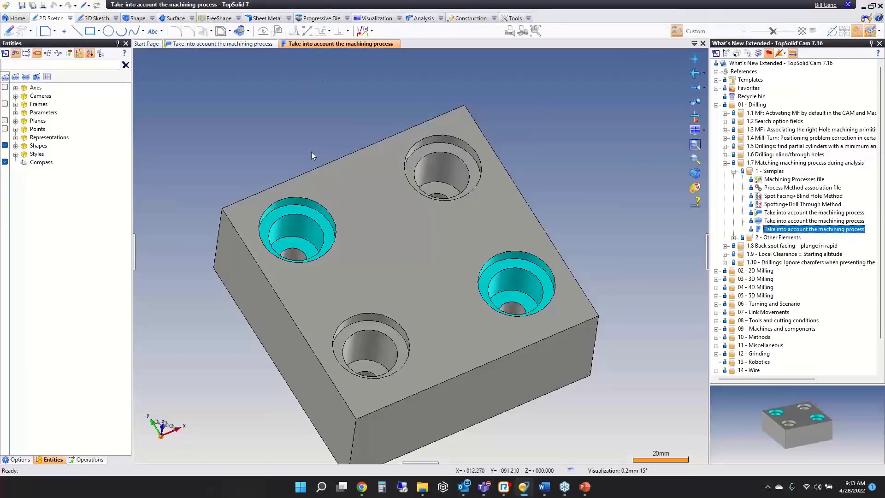
Step: Open the drilling feature of the left cyan hole for editing and inspect its additional settings
{"action": "right_click", "coordinate": [304, 228]}
{"action": "left_click", "coordinate": [340, 292]}
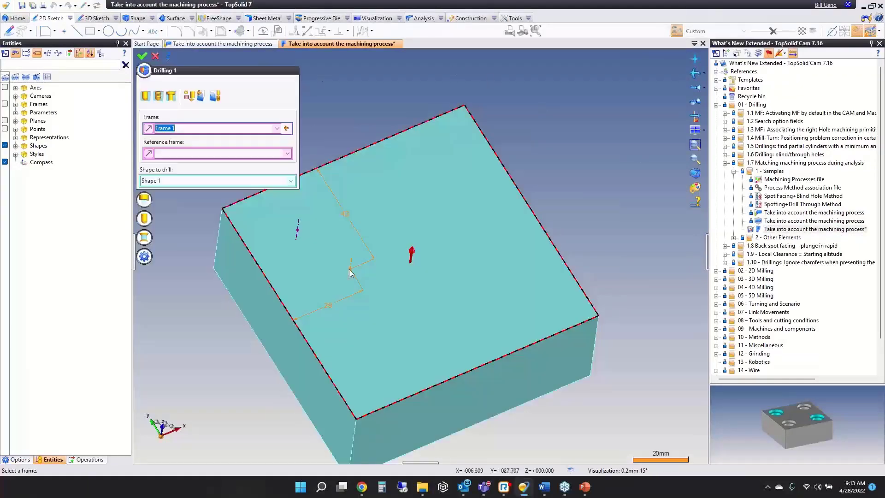
{"action": "left_click", "coordinate": [144, 257]}
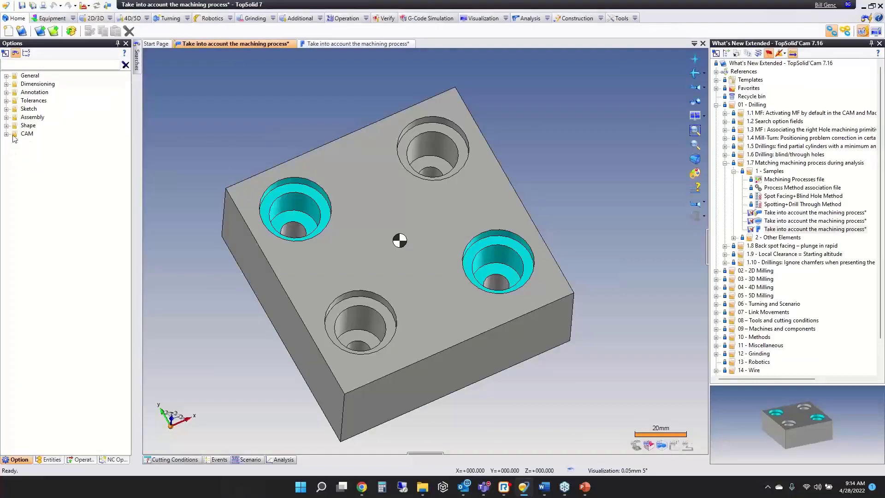
Step: Enable "Take into account the machining process" in the machining document's CAM analysis tolerances
{"action": "left_click", "coordinate": [6, 134]}
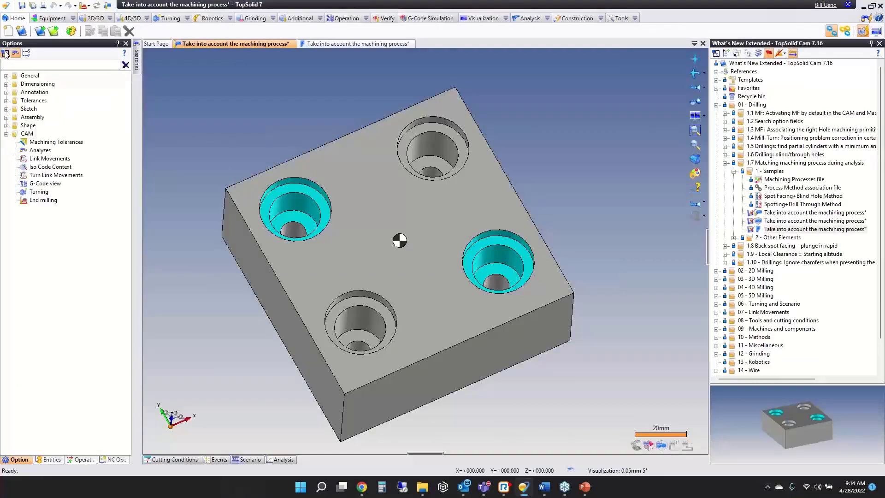
{"action": "left_click", "coordinate": [34, 151]}
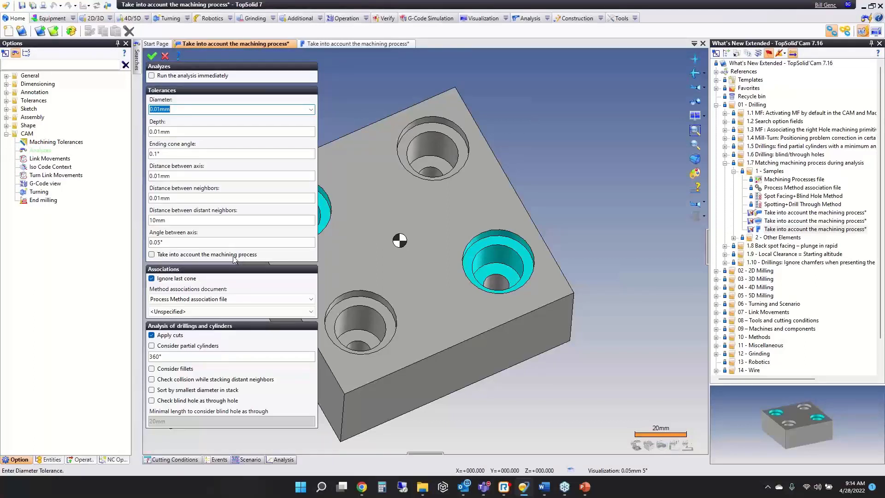
{"action": "left_click", "coordinate": [208, 255]}
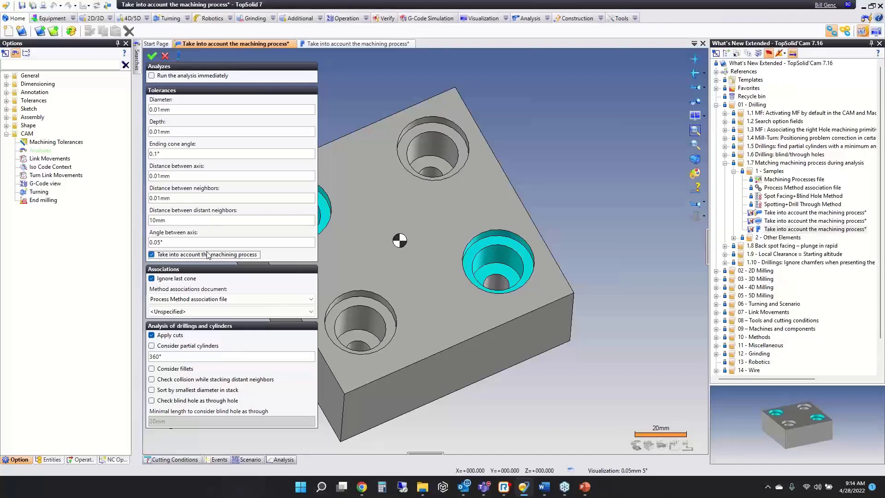
{"action": "left_click", "coordinate": [152, 56]}
Step: Run the analysis of drillings and cylinders on the plate and highlight the Spot Facing & Blind Hole group
{"action": "right_click", "coordinate": [280, 102]}
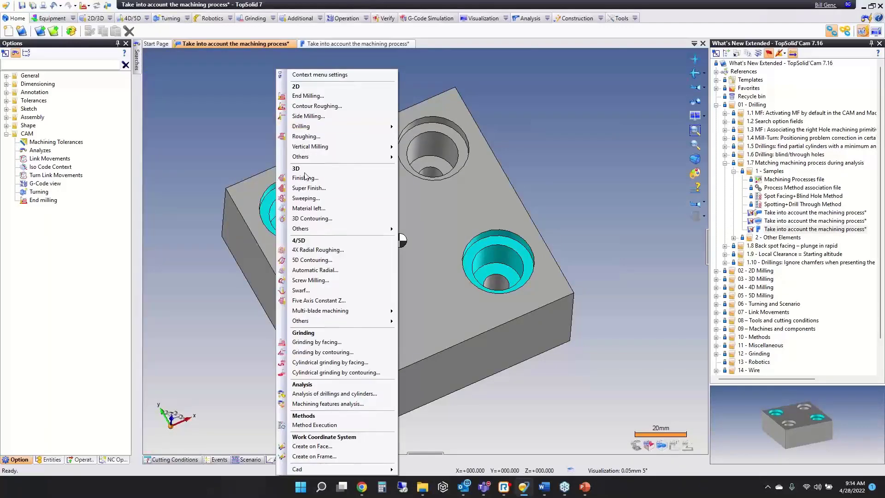
{"action": "left_click", "coordinate": [335, 393]}
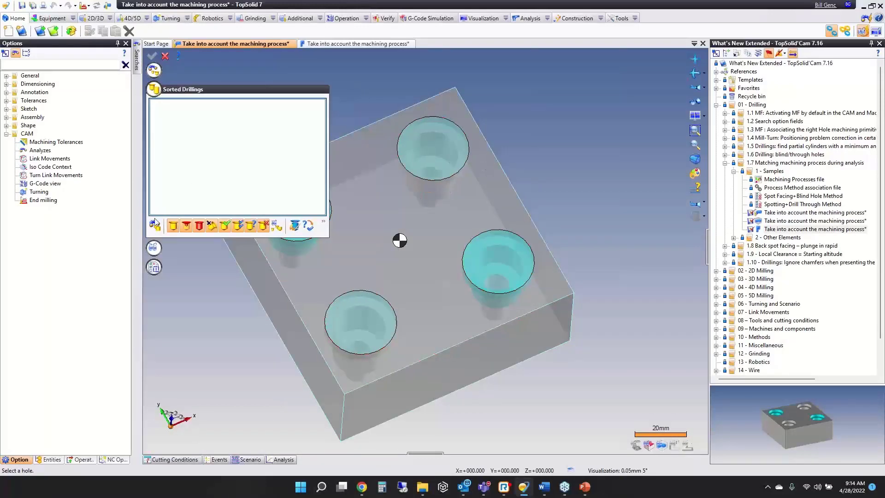
{"action": "left_click", "coordinate": [154, 226]}
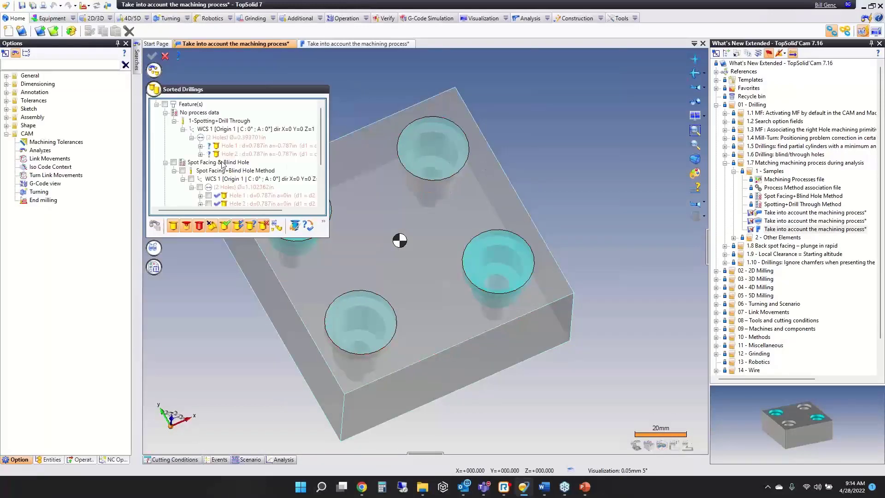
{"action": "left_click", "coordinate": [218, 164]}
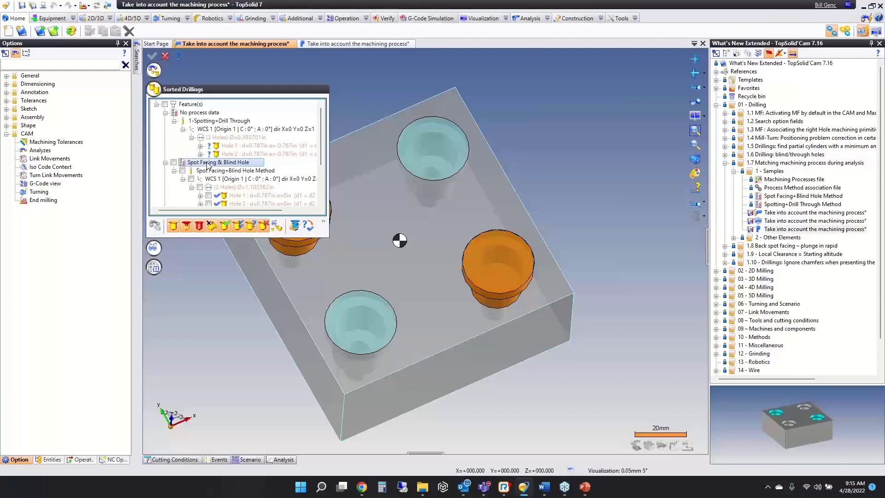
Step: Exit the drilling analysis and close the machining and part documents without saving
{"action": "key", "text": "Escape"}
{"action": "key", "text": "Return"}
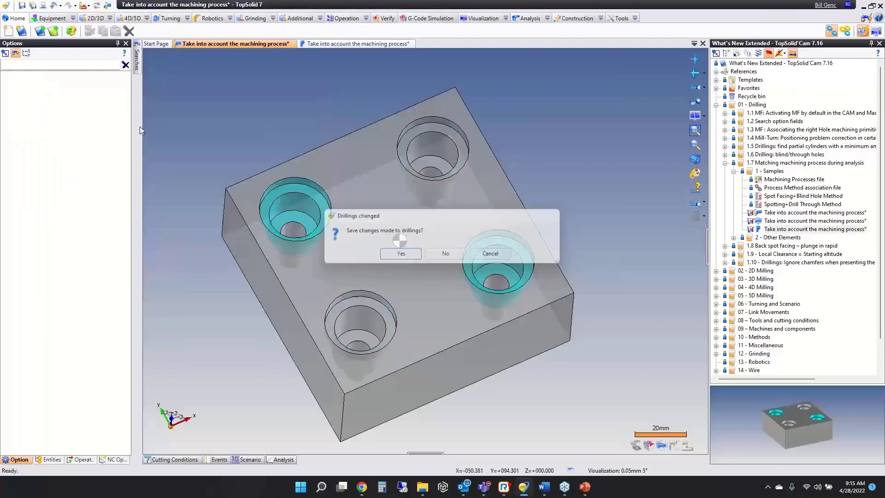
{"action": "middle_click", "coordinate": [265, 45]}
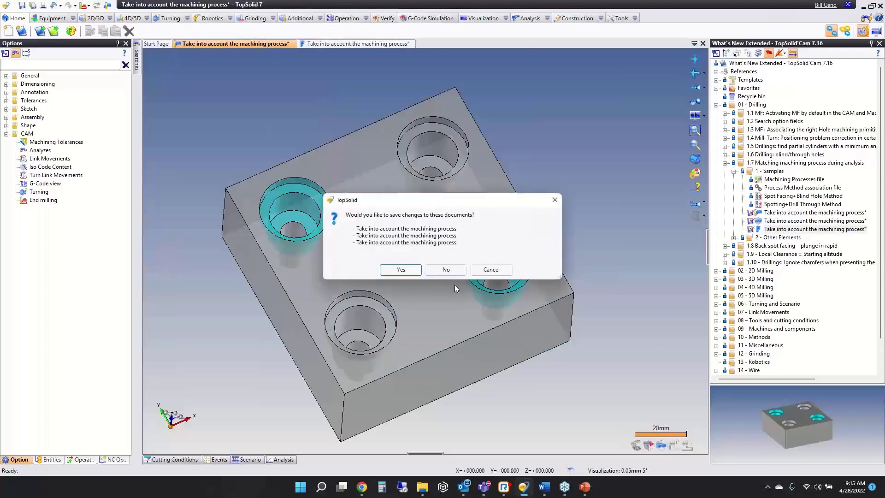
{"action": "left_click", "coordinate": [449, 270]}
{"action": "middle_click", "coordinate": [222, 46]}
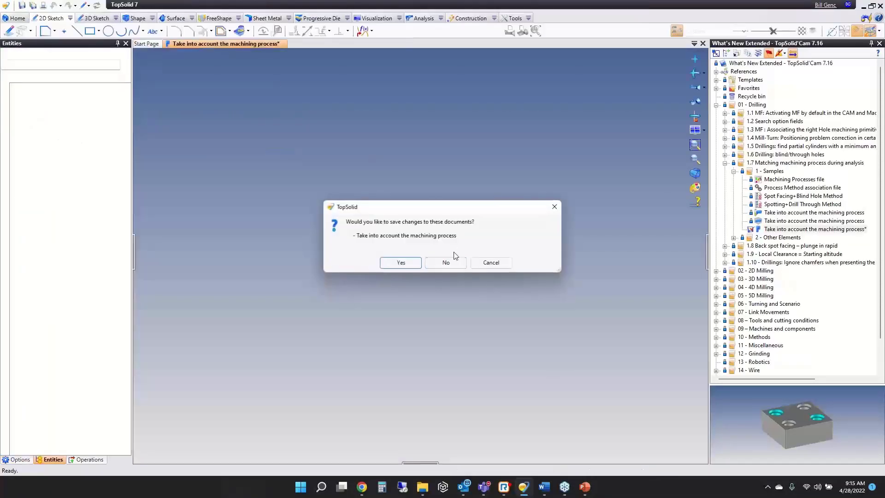
{"action": "left_click", "coordinate": [449, 262]}
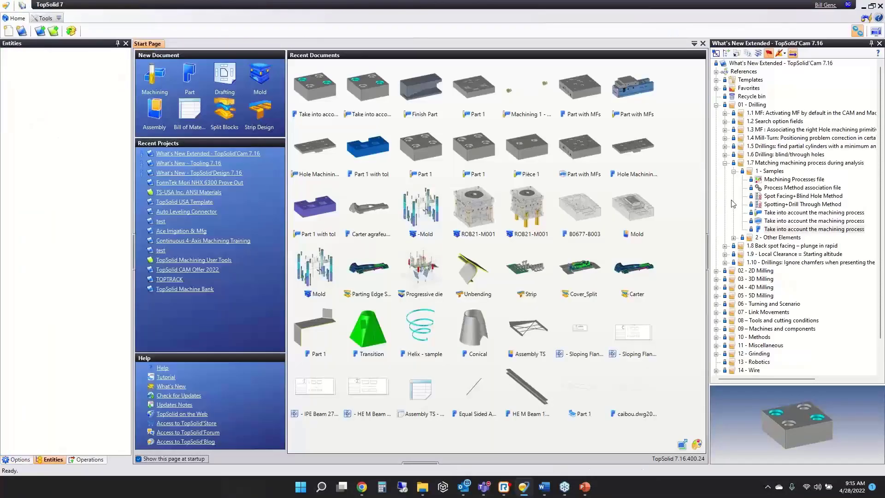
Step: Open the Pièce 1 machining document from folder 1.8 and display its full NC operations list
{"action": "left_click", "coordinate": [726, 163]}
{"action": "left_click", "coordinate": [726, 172]}
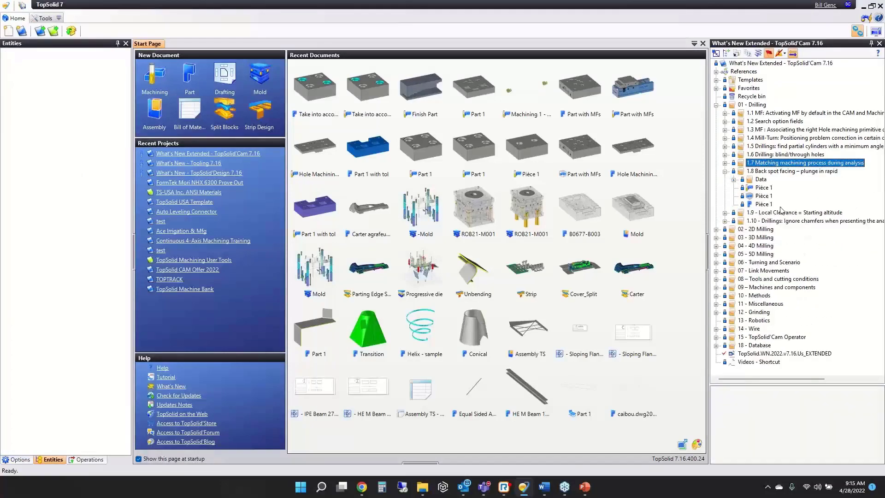
{"action": "double_click", "coordinate": [765, 188]}
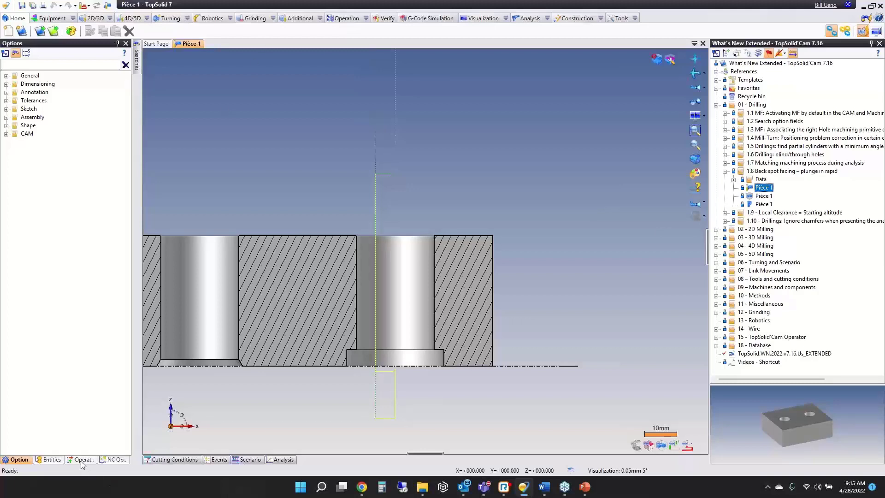
{"action": "left_click", "coordinate": [114, 460]}
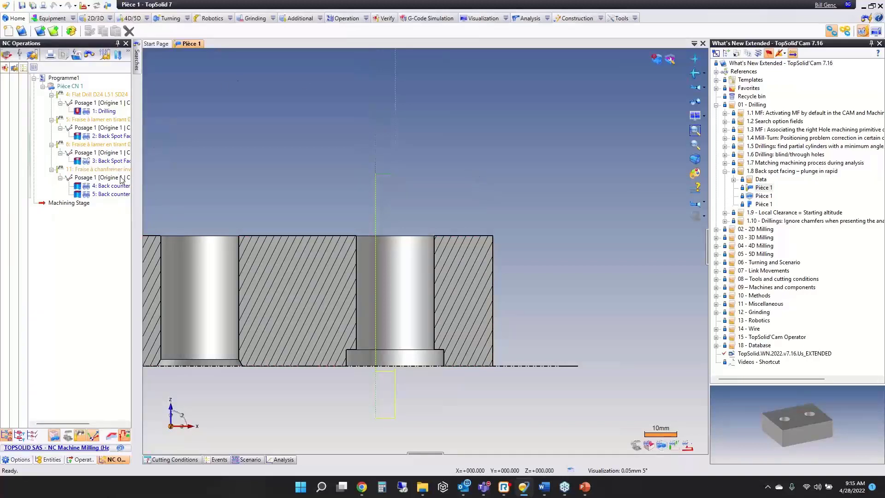
{"action": "left_click_drag", "start_coordinate": [132, 173], "coordinate": [204, 172]}
Step: Edit operation 3, Back Spot Facing 0°, and set its back machining entry feedrate to Rapid
{"action": "left_click", "coordinate": [119, 161]}
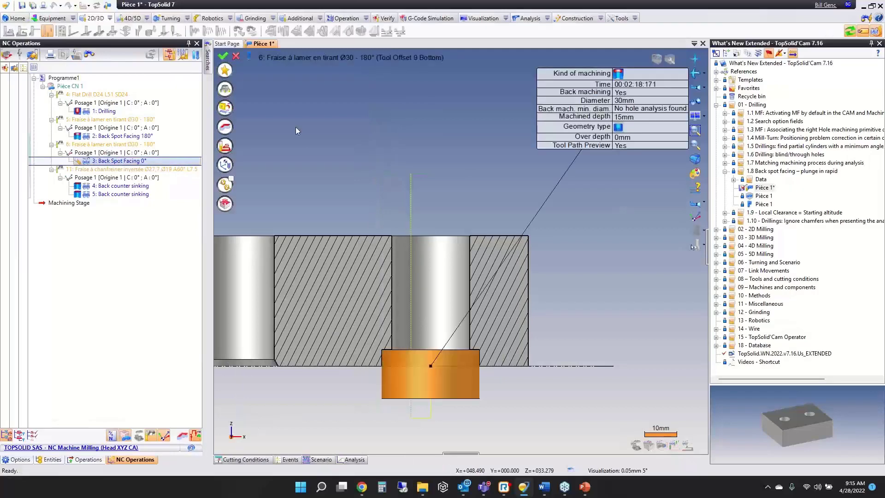
{"action": "left_click", "coordinate": [224, 147]}
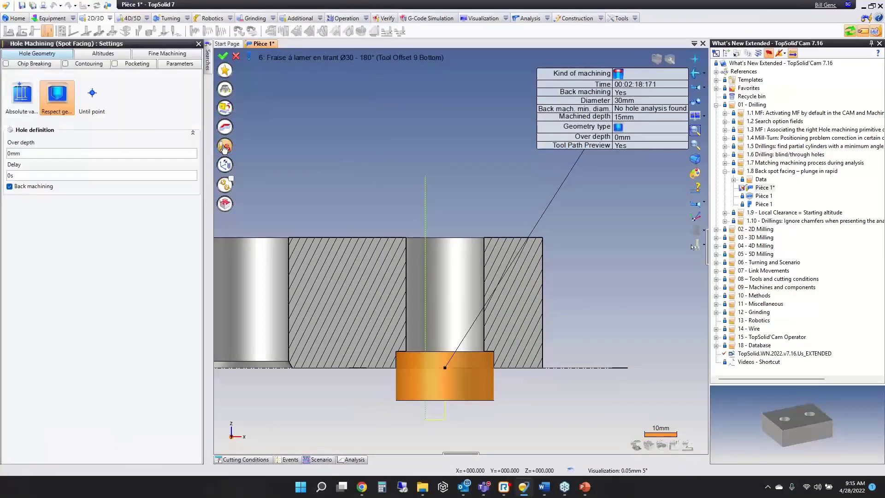
{"action": "left_click", "coordinate": [180, 64]}
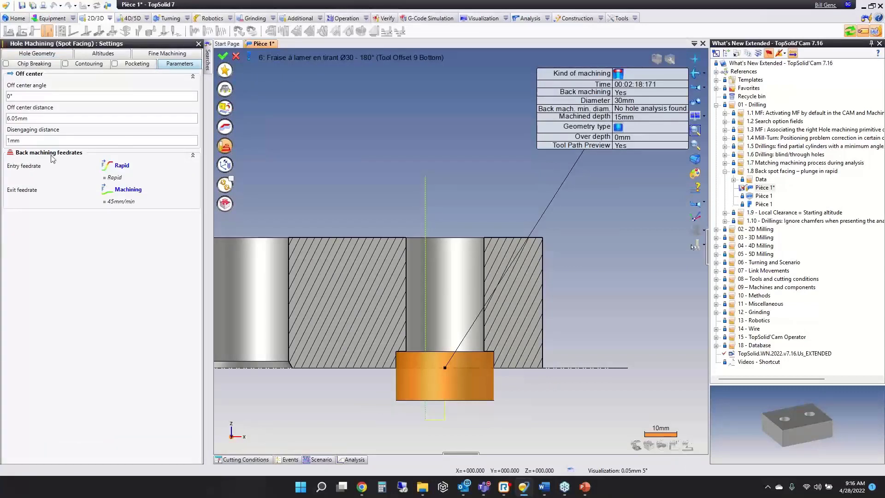
{"action": "left_click", "coordinate": [122, 171]}
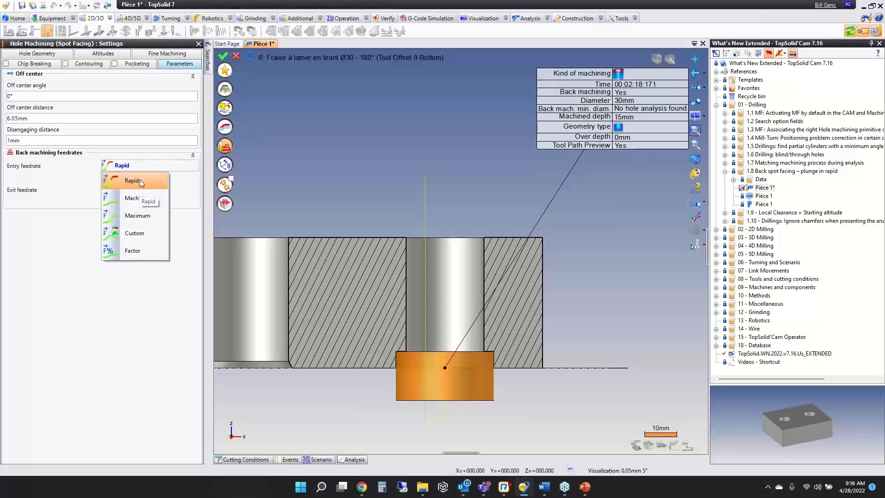
{"action": "left_click", "coordinate": [140, 179]}
{"action": "key", "text": "Return"}
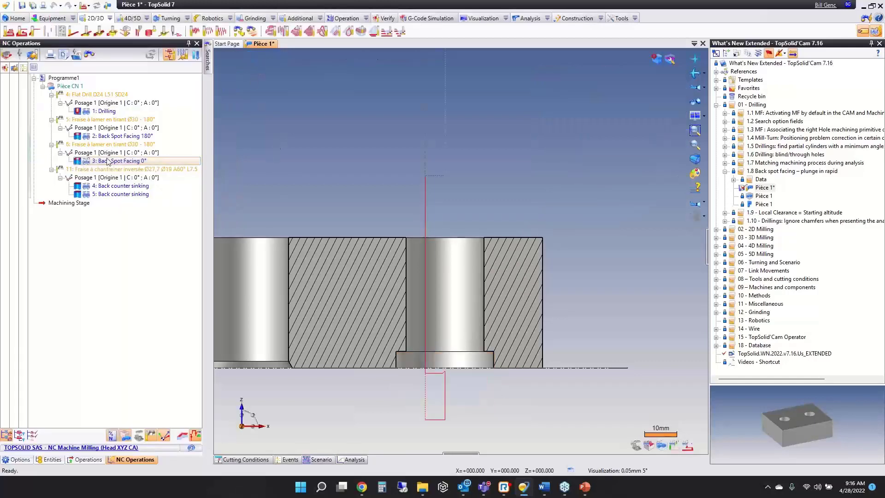
Step: Simulate the Back Spot Facing 0° operation and close Pièce 1 without saving
{"action": "left_click", "coordinate": [77, 161]}
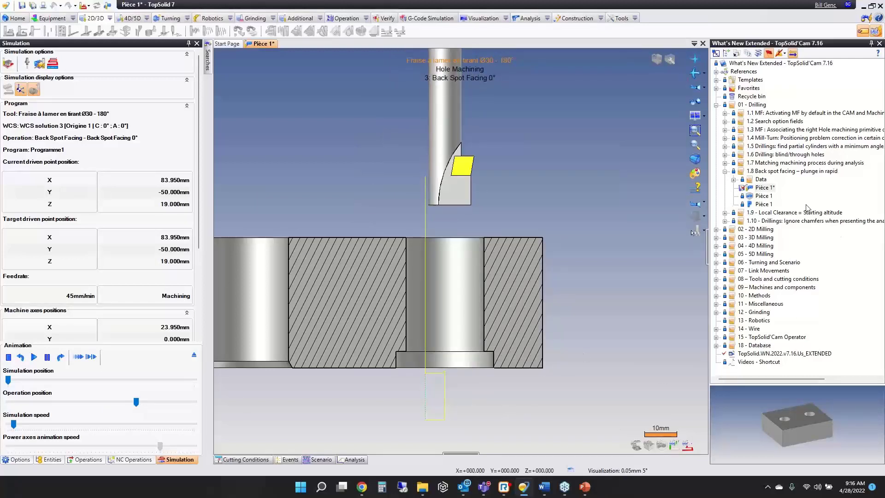
{"action": "key", "text": "Escape"}
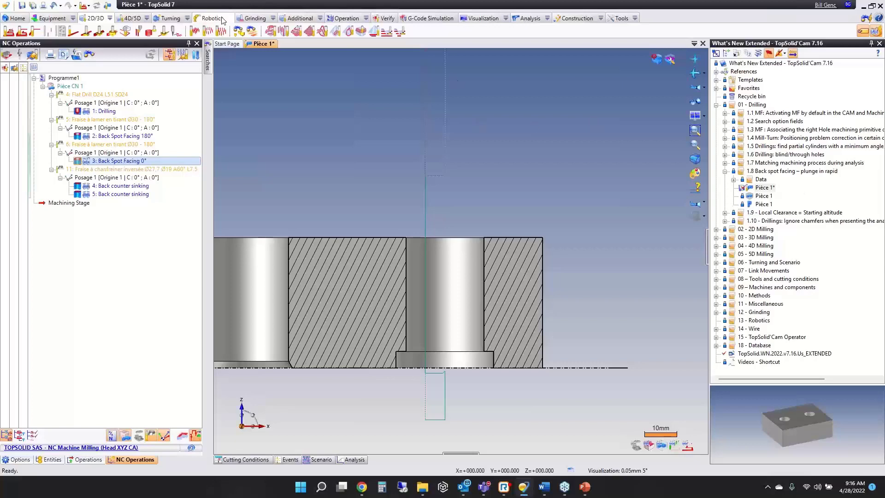
{"action": "middle_click", "coordinate": [255, 44]}
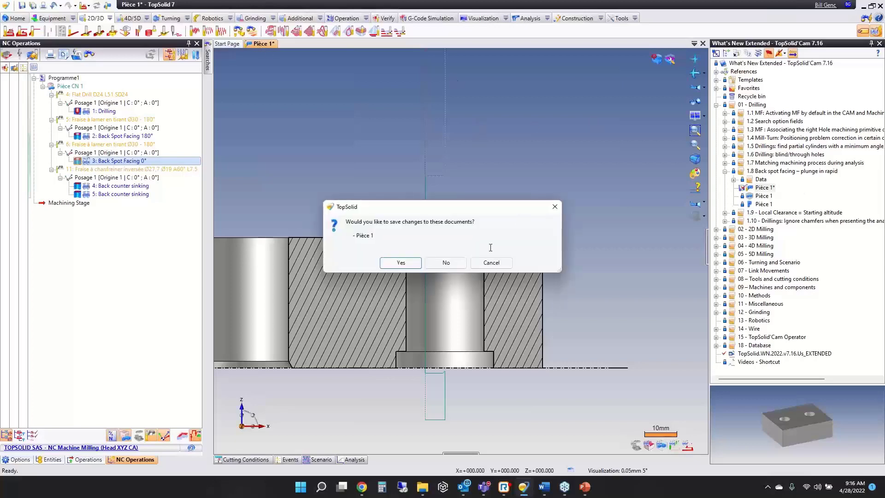
{"action": "left_click", "coordinate": [458, 262]}
{"action": "left_click", "coordinate": [726, 171]}
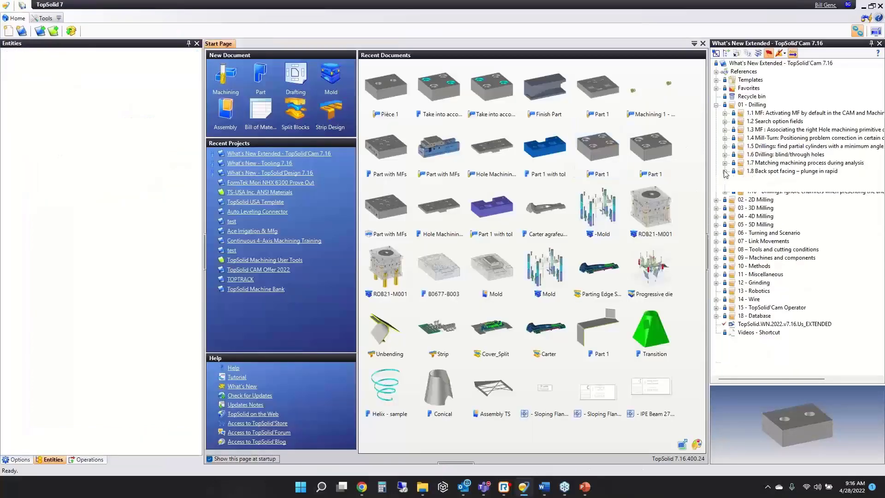
Step: Open the Part 1 machining document from folder 1.9 and view all four counterbored holes from above
{"action": "left_click", "coordinate": [725, 179]}
{"action": "double_click", "coordinate": [761, 188]}
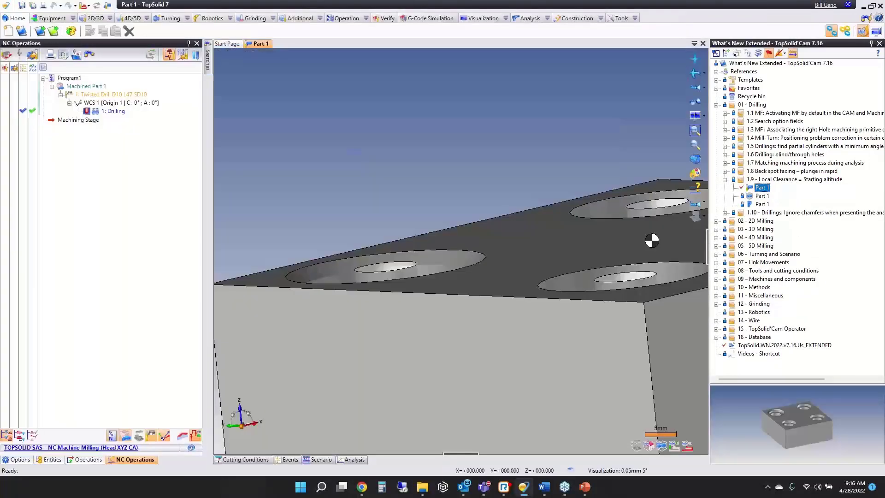
{"action": "scroll", "coordinate": [496, 243], "scroll_direction": "down", "scroll_amount": 3}
{"action": "middle_click_drag", "start_coordinate": [533, 242], "coordinate": [472, 279]}
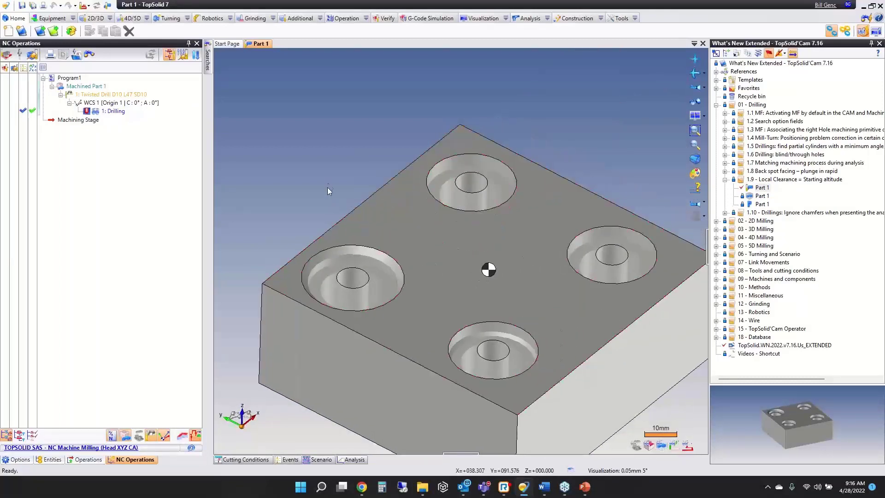
Step: Edit the Drilling operation of Part 1 and set its local clearance altitude to Starting altitude
{"action": "left_click", "coordinate": [114, 113]}
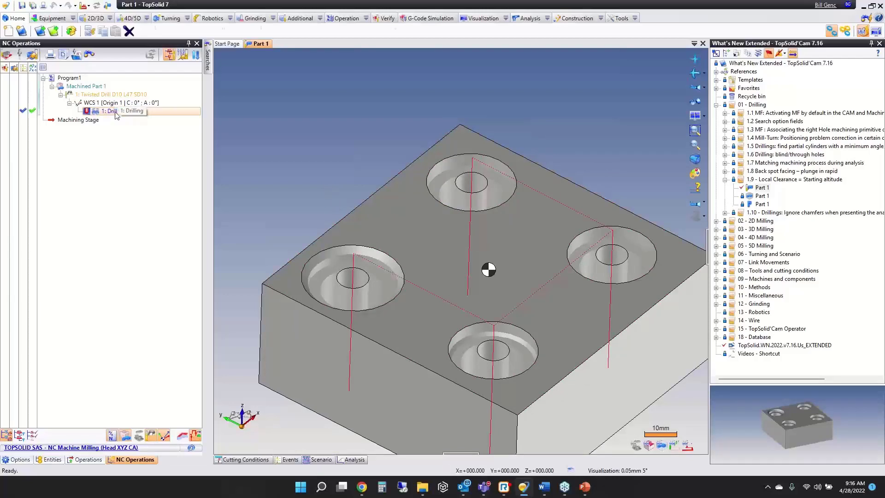
{"action": "double_click", "coordinate": [115, 113]}
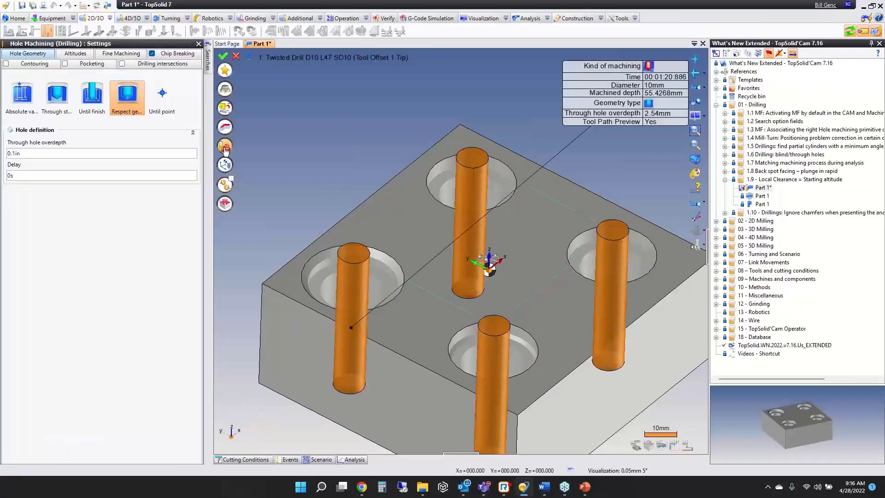
{"action": "left_click", "coordinate": [174, 56]}
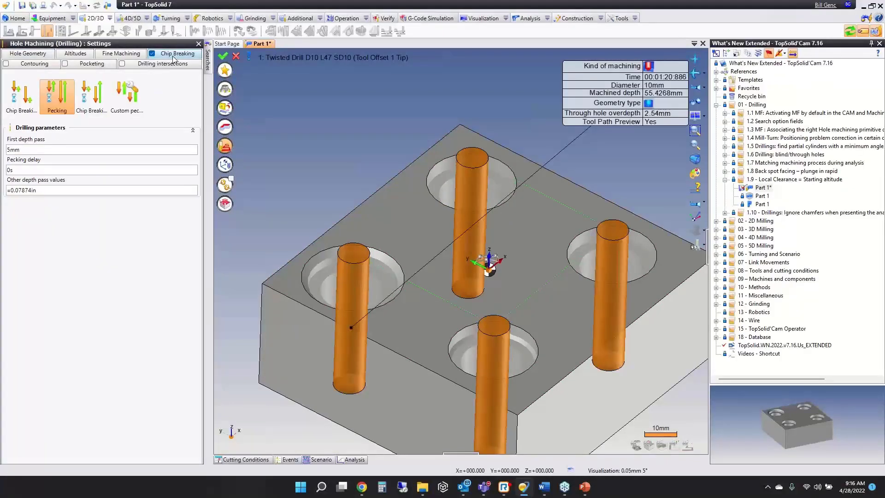
{"action": "left_click", "coordinate": [76, 54]}
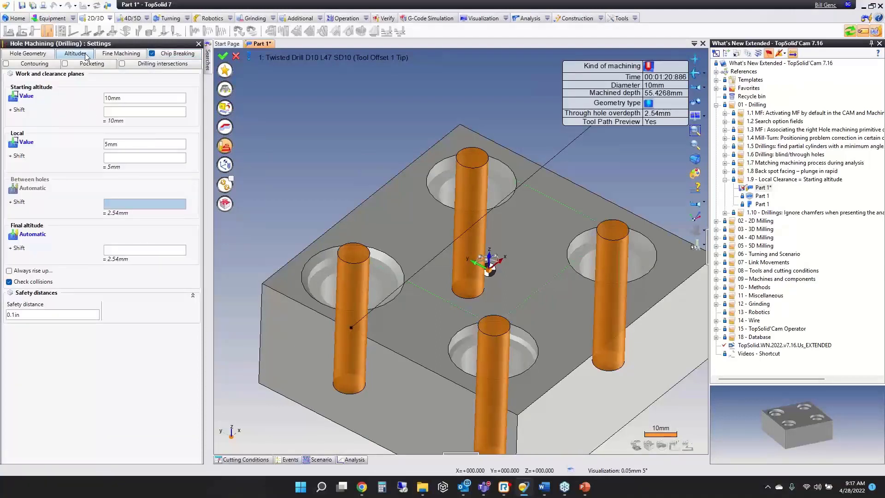
{"action": "left_click", "coordinate": [127, 144]}
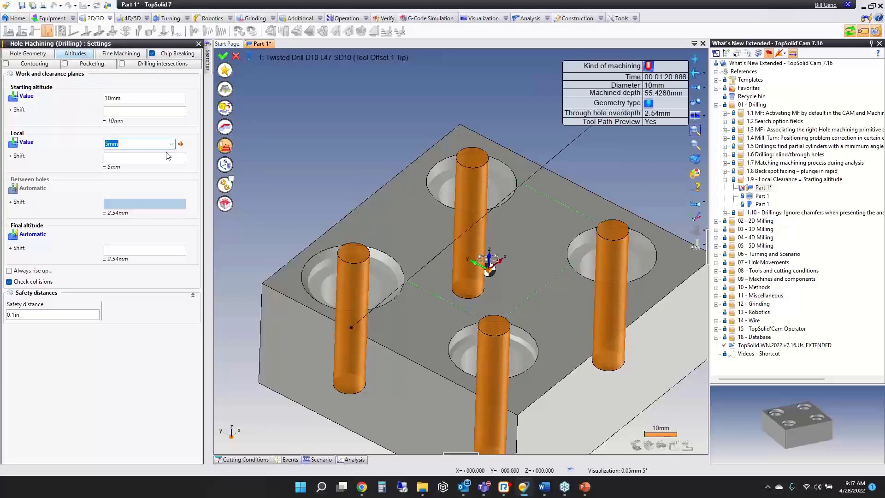
{"action": "left_click", "coordinate": [28, 144]}
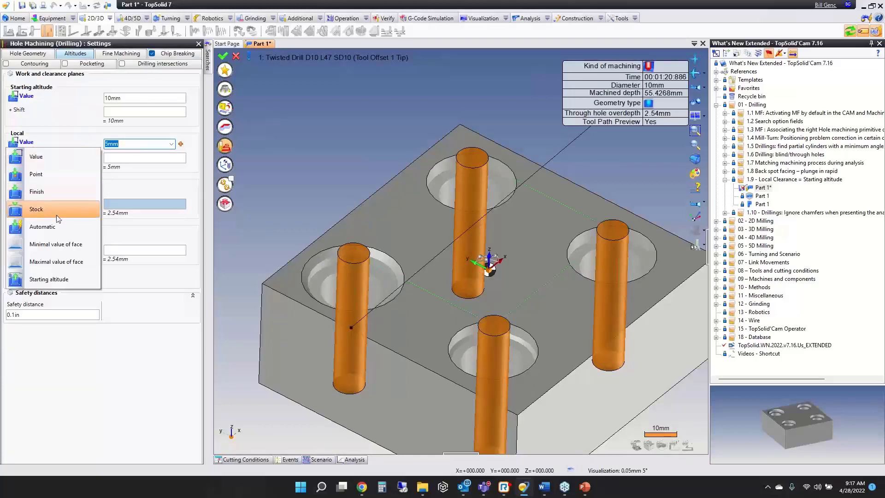
{"action": "left_click", "coordinate": [50, 279]}
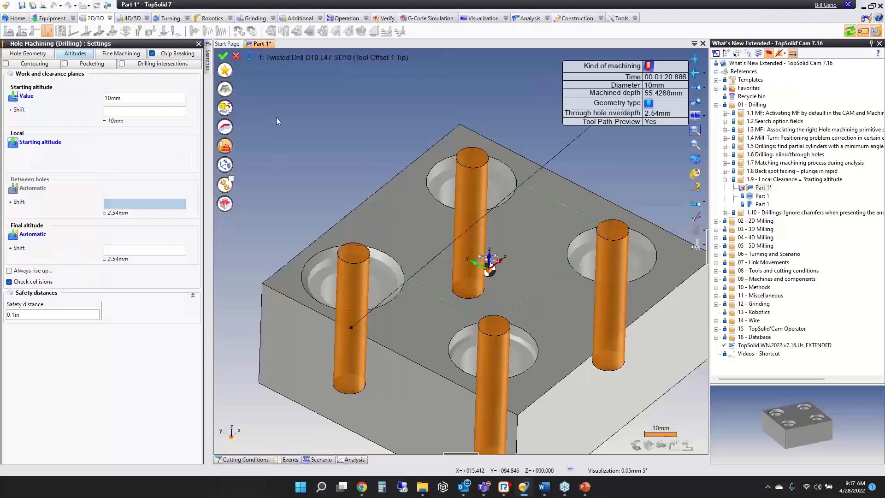
{"action": "left_click", "coordinate": [223, 57]}
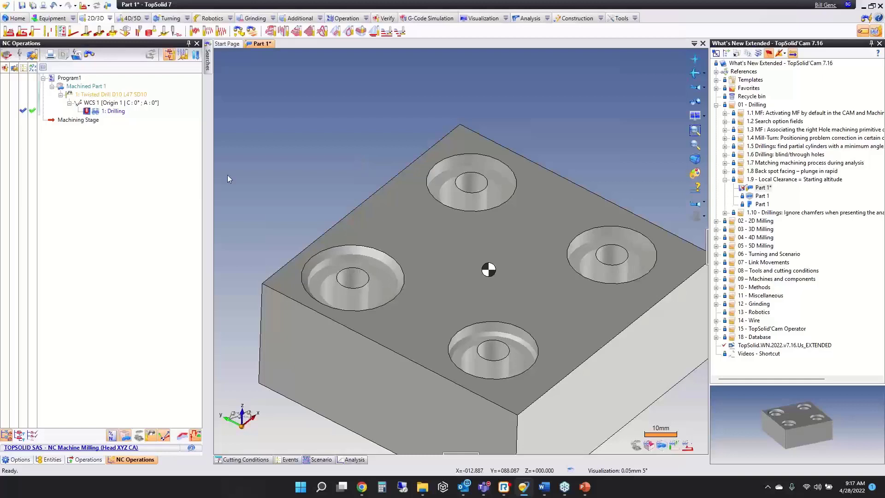
Step: Edit the Drilling operation's altitudes again, keeping local clearance on Starting altitude and setting the starting altitude value to 20 mm
{"action": "double_click", "coordinate": [115, 112]}
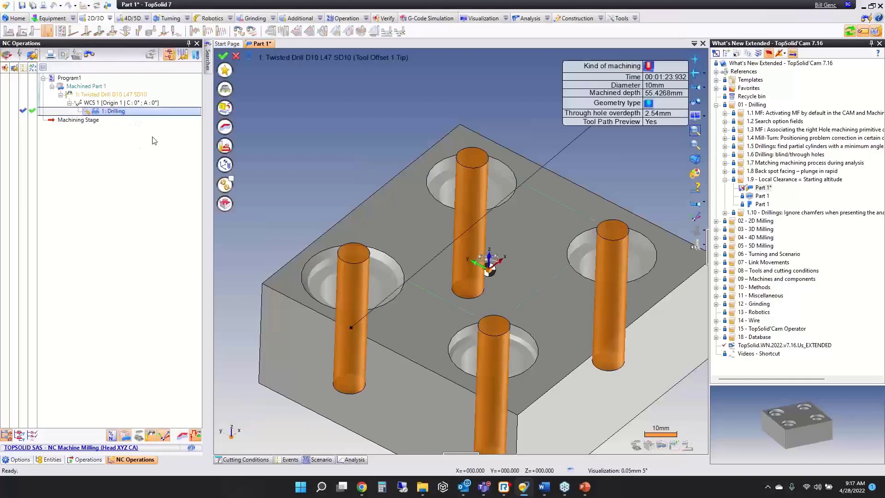
{"action": "left_click", "coordinate": [224, 146]}
{"action": "left_click", "coordinate": [169, 55]}
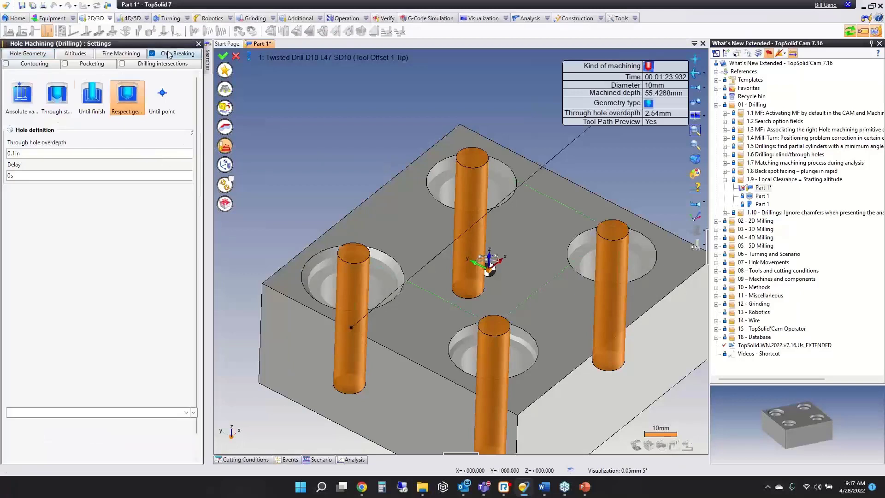
{"action": "left_click", "coordinate": [69, 55]}
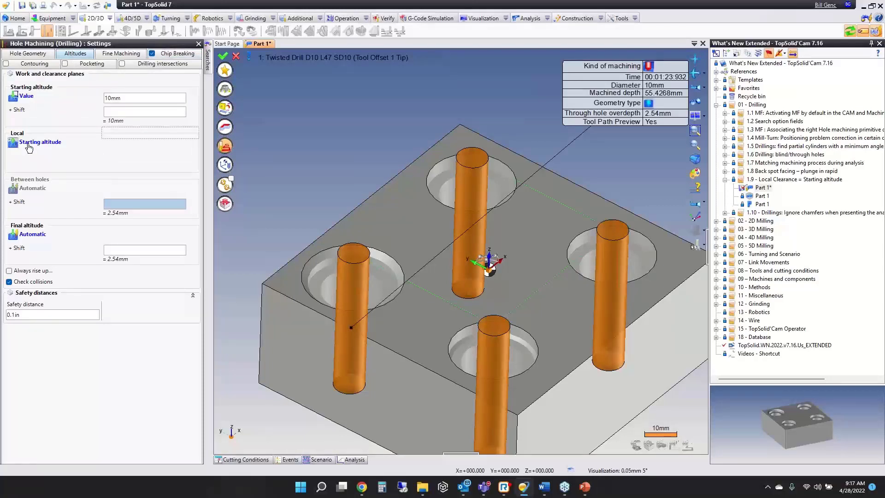
{"action": "left_click", "coordinate": [29, 144]}
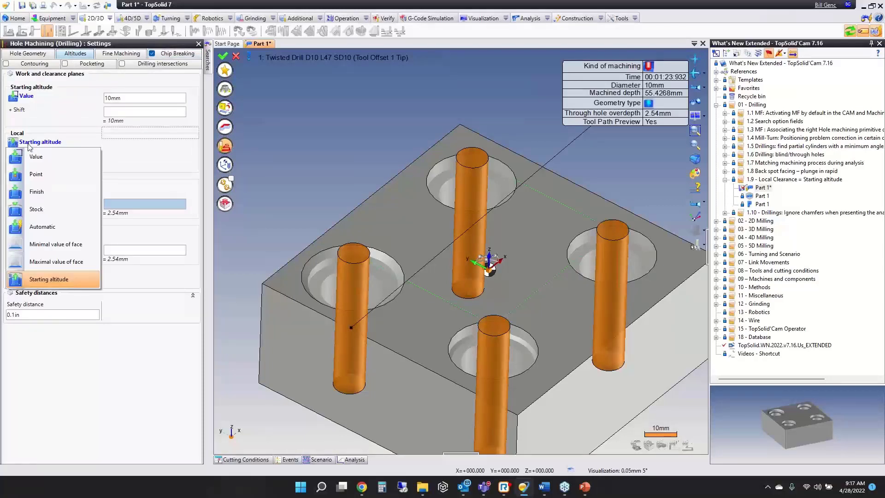
{"action": "left_click", "coordinate": [54, 280]}
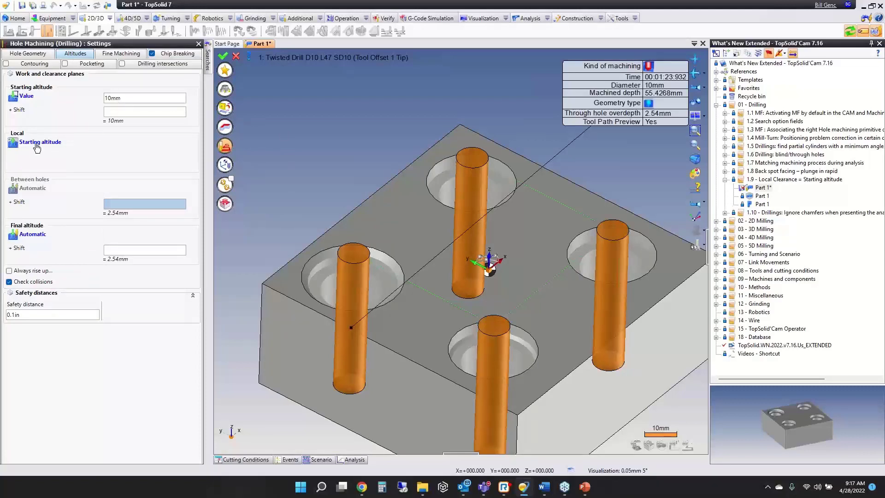
{"action": "left_click", "coordinate": [134, 98]}
{"action": "type", "text": "20"}
{"action": "key", "text": "Tab"}
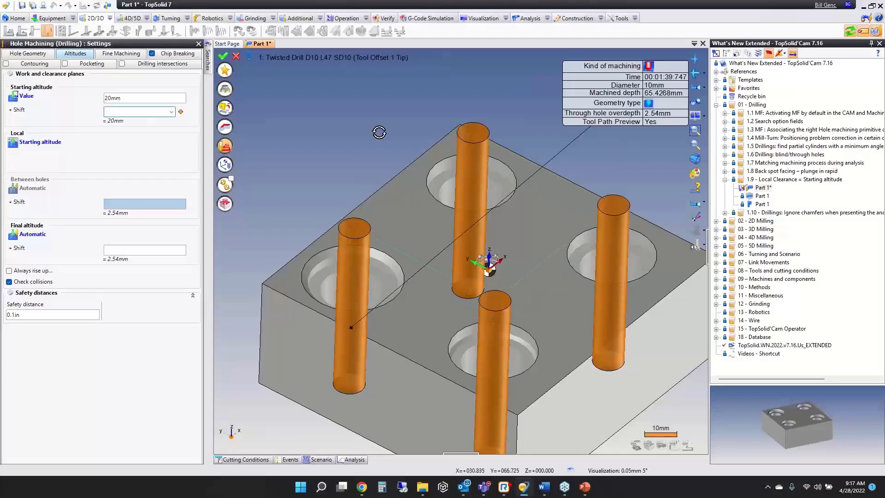
{"action": "middle_click_drag", "start_coordinate": [379, 131], "coordinate": [377, 100]}
{"action": "left_click", "coordinate": [223, 56]}
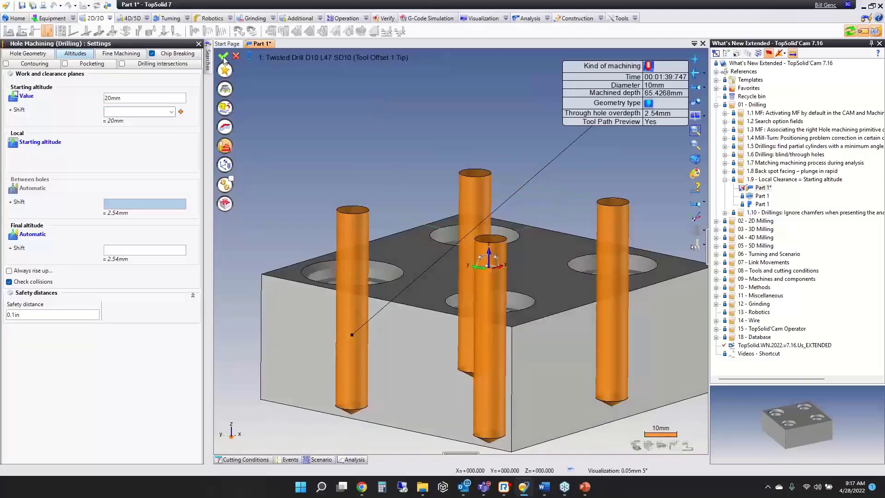
Step: Generate the drilling G-code as Part 1.nc, replacing the existing file, and examine the G83 drilling cycle line
{"action": "left_click", "coordinate": [345, 18]}
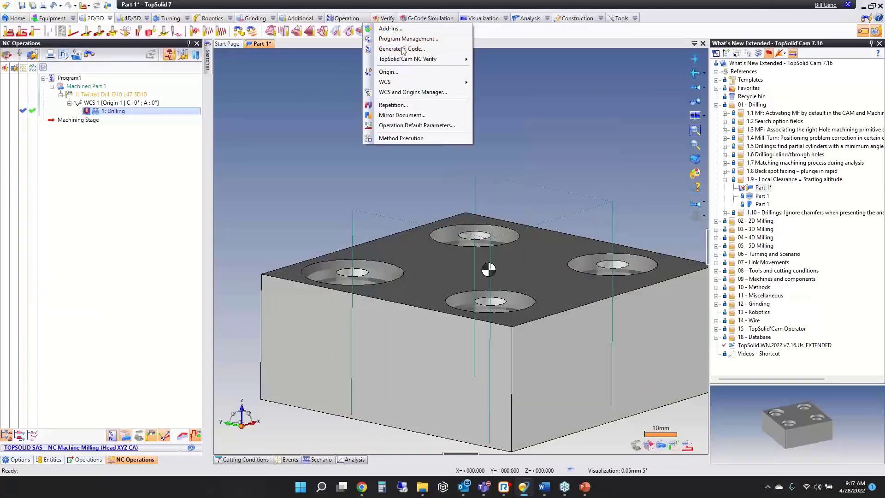
{"action": "left_click", "coordinate": [388, 45]}
{"action": "left_click", "coordinate": [225, 86]}
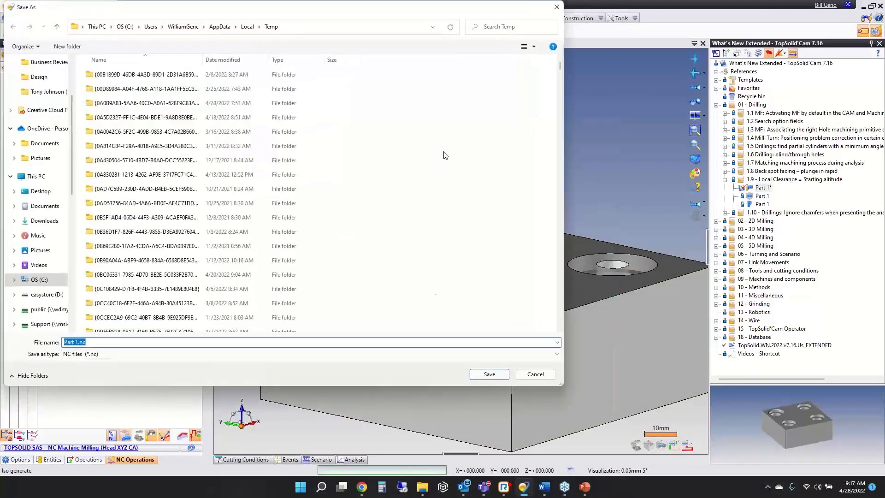
{"action": "left_click", "coordinate": [490, 374]}
{"action": "left_click", "coordinate": [463, 241]}
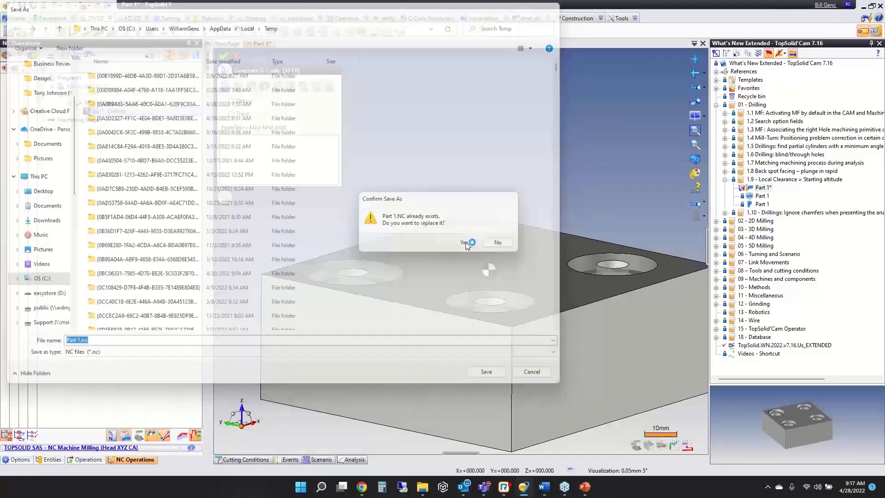
{"action": "left_click_drag", "start_coordinate": [258, 317], "coordinate": [28, 312]}
{"action": "left_click", "coordinate": [240, 271]}
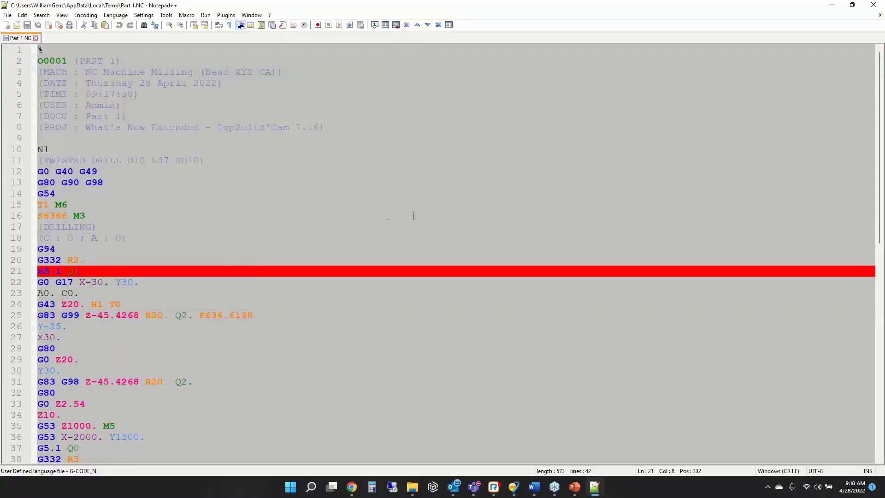
{"action": "left_click", "coordinate": [874, 5]}
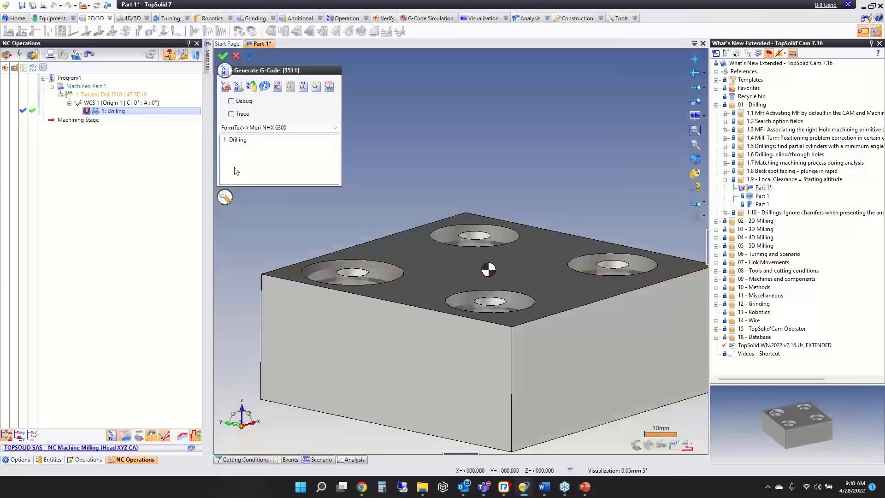
{"action": "left_click", "coordinate": [236, 56]}
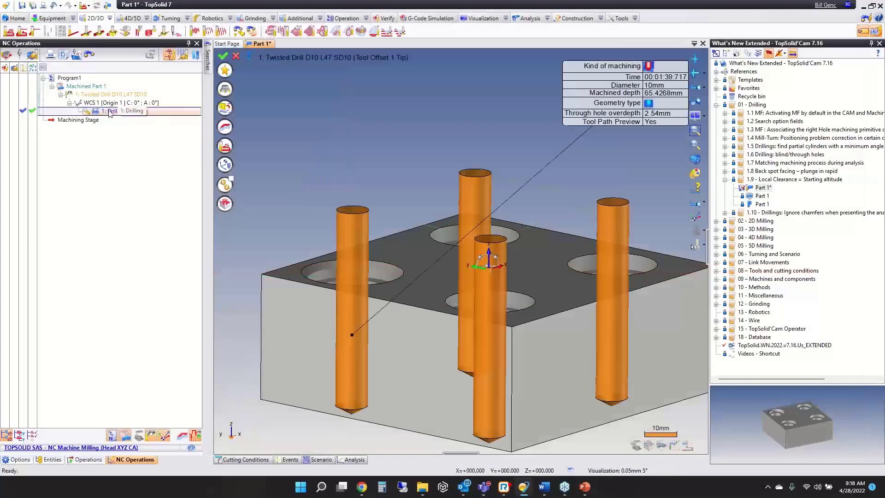
Step: Change the Drilling operation's local clearance altitude to a fixed value of 10 mm
{"action": "left_click", "coordinate": [230, 147]}
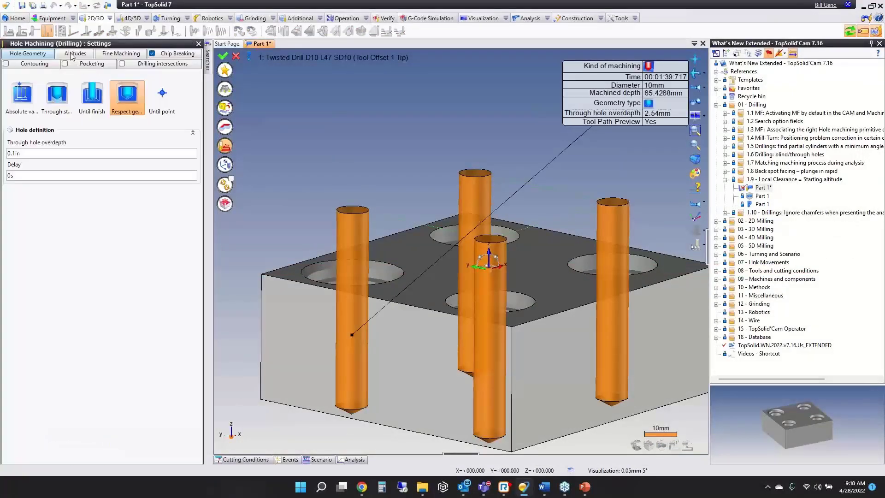
{"action": "left_click", "coordinate": [73, 54]}
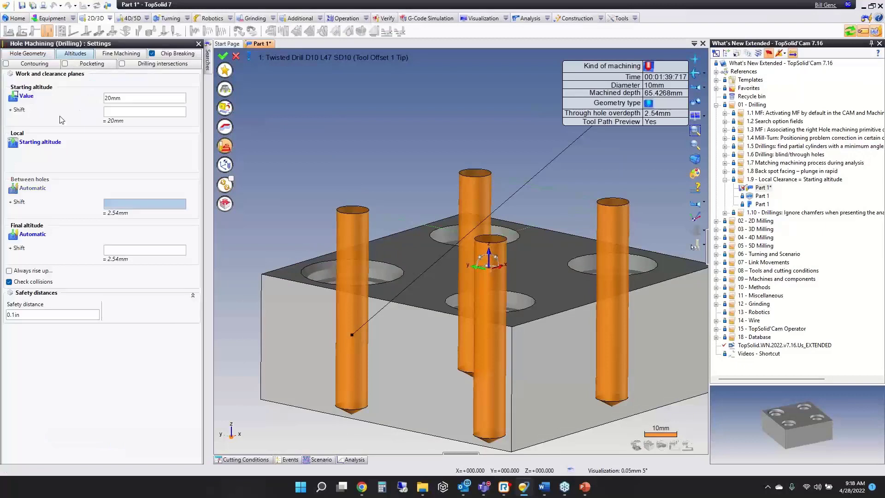
{"action": "left_click", "coordinate": [29, 143]}
{"action": "left_click", "coordinate": [33, 154]}
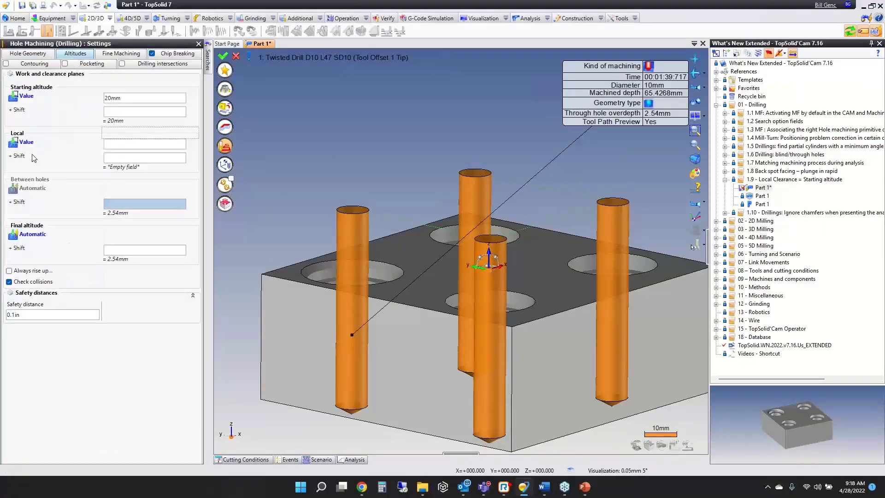
{"action": "type", "text": "10"}
{"action": "key", "text": "Tab"}
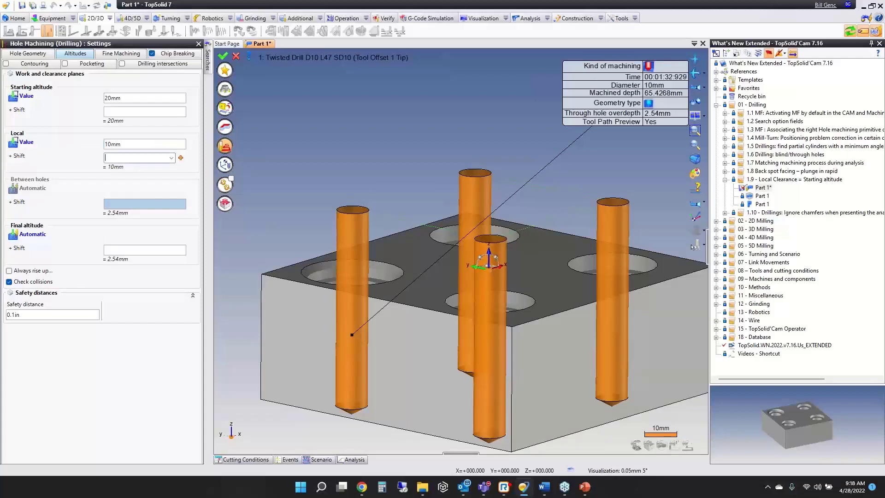
{"action": "left_click", "coordinate": [223, 57]}
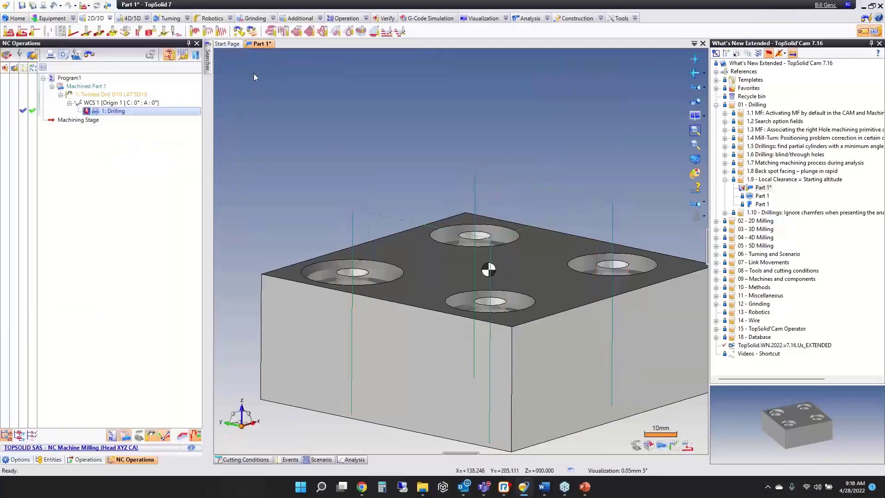
Step: Regenerate the G-code over Part 1.nc with the fixed local clearance and examine the pecking retract moves
{"action": "left_click", "coordinate": [362, 20]}
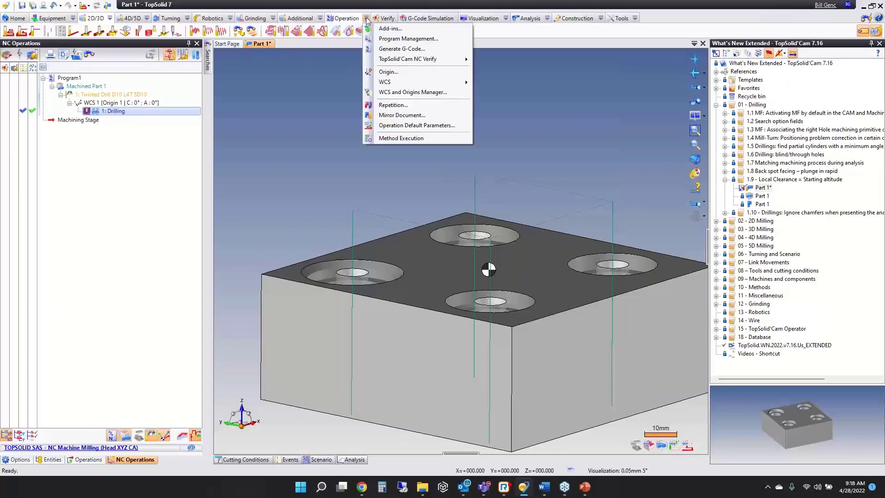
{"action": "left_click", "coordinate": [392, 49]}
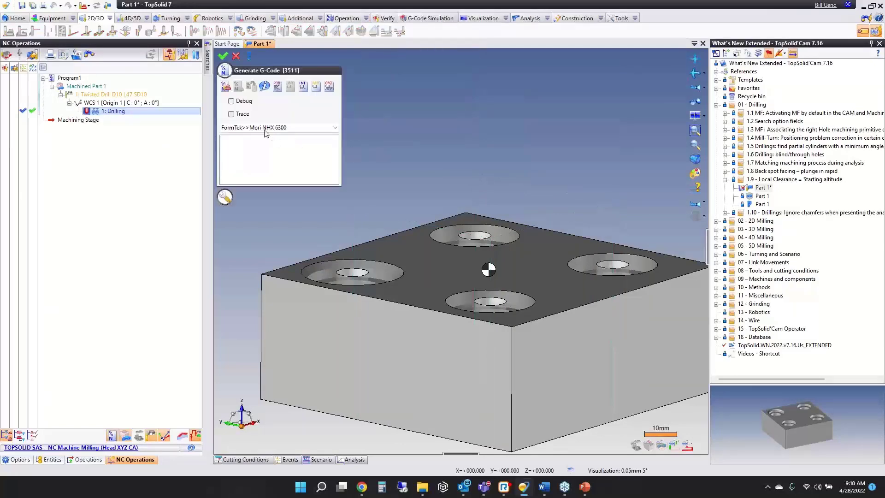
{"action": "left_click", "coordinate": [225, 197]}
{"action": "left_click", "coordinate": [488, 375]}
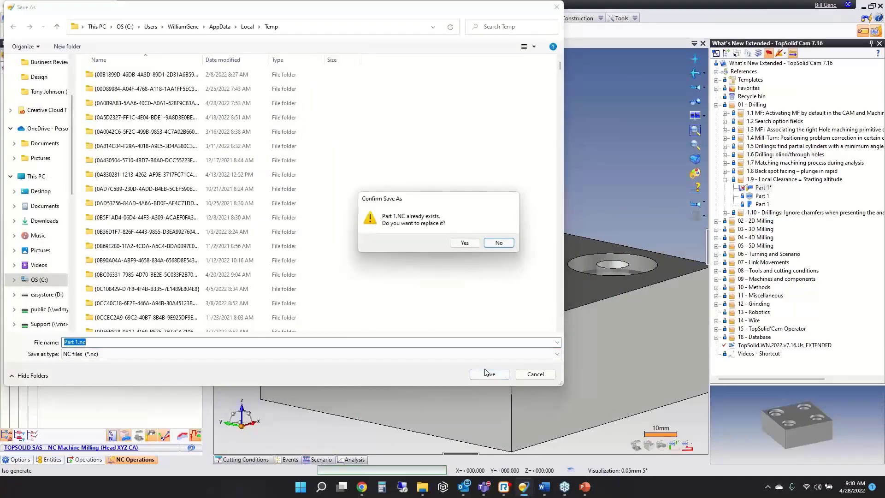
{"action": "left_click", "coordinate": [465, 243]}
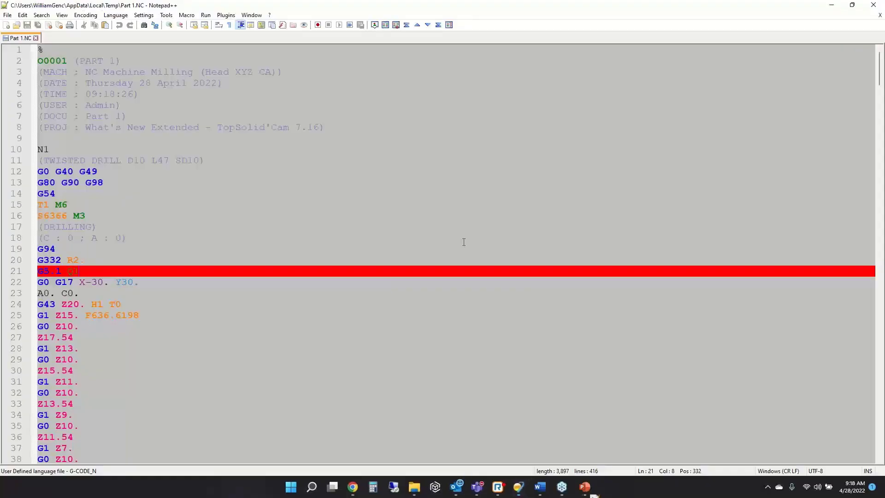
{"action": "scroll", "coordinate": [116, 396], "scroll_direction": "down", "scroll_amount": 14}
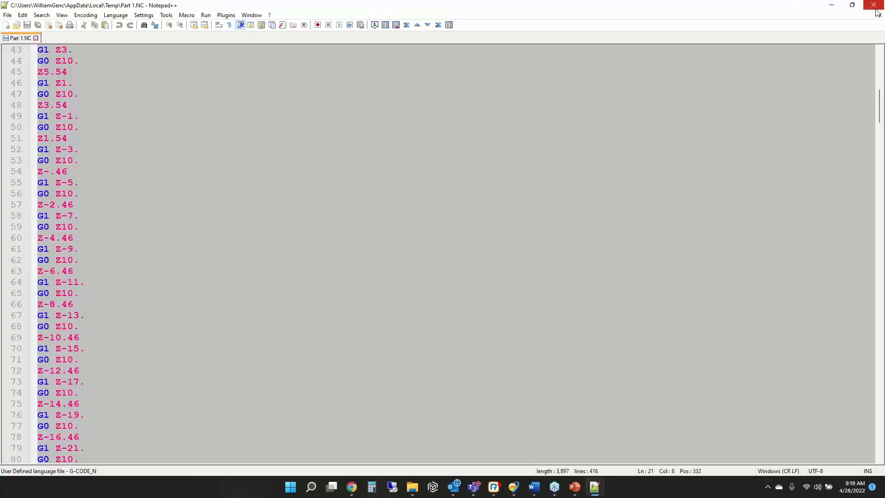
{"action": "left_click", "coordinate": [873, 5]}
{"action": "left_click", "coordinate": [224, 56]}
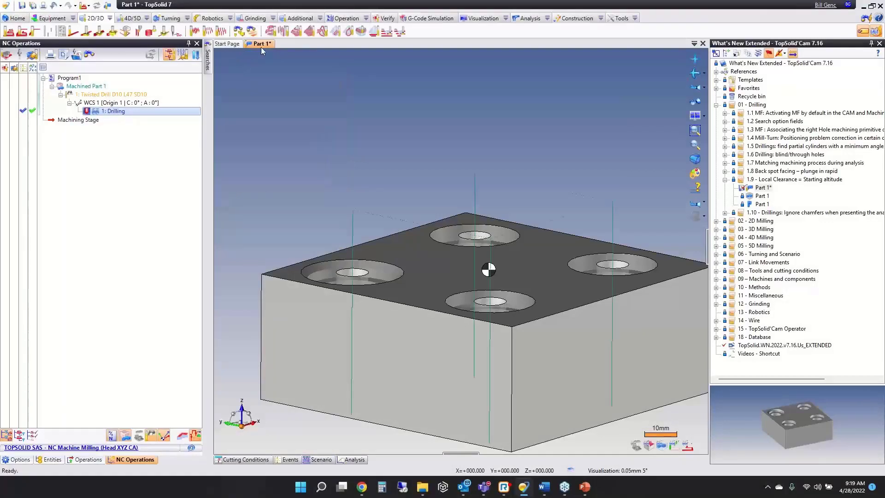
Step: Close Part 1 without saving and open the Part 1 machining document from folder 1.10, Drillings: Ignore chamfers
{"action": "left_click", "coordinate": [445, 261]}
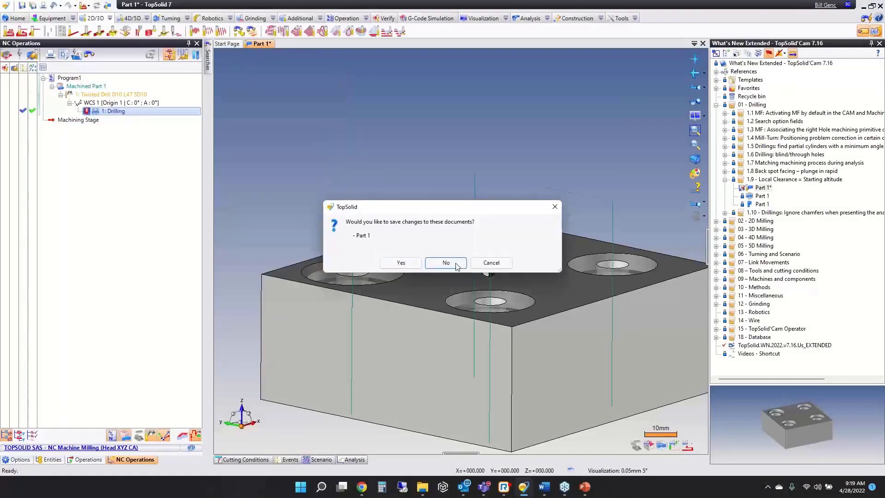
{"action": "left_click", "coordinate": [725, 179]}
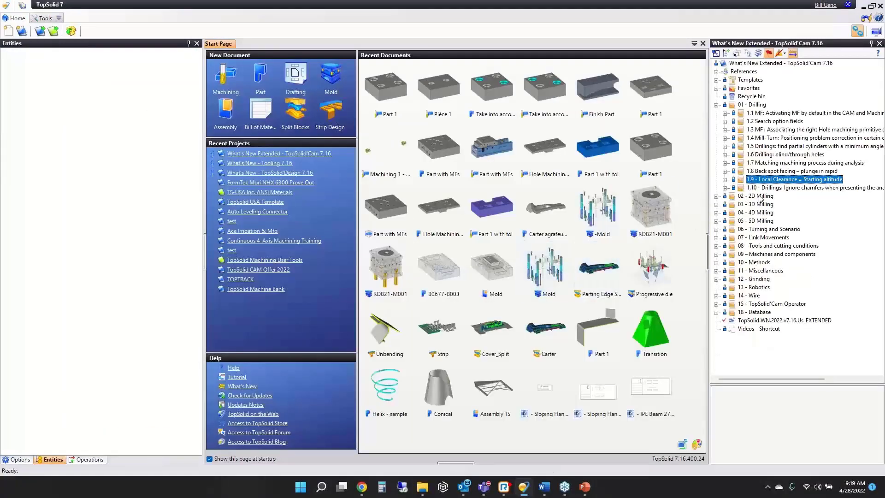
{"action": "left_click", "coordinate": [768, 188]}
{"action": "double_click", "coordinate": [768, 188]}
{"action": "double_click", "coordinate": [762, 196]}
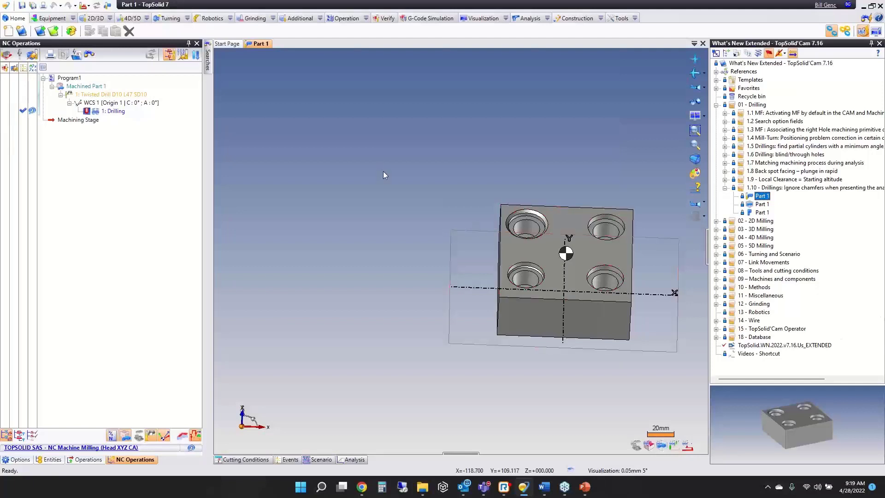
Step: Run the analysis of drillings and cylinders on the part, accept it, and delete the existing Drilling operation
{"action": "right_click", "coordinate": [369, 169]}
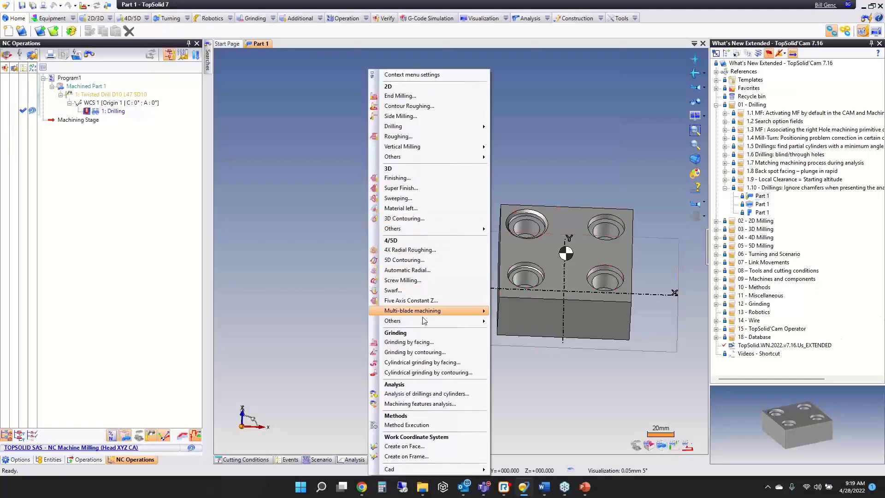
{"action": "left_click", "coordinate": [422, 394]}
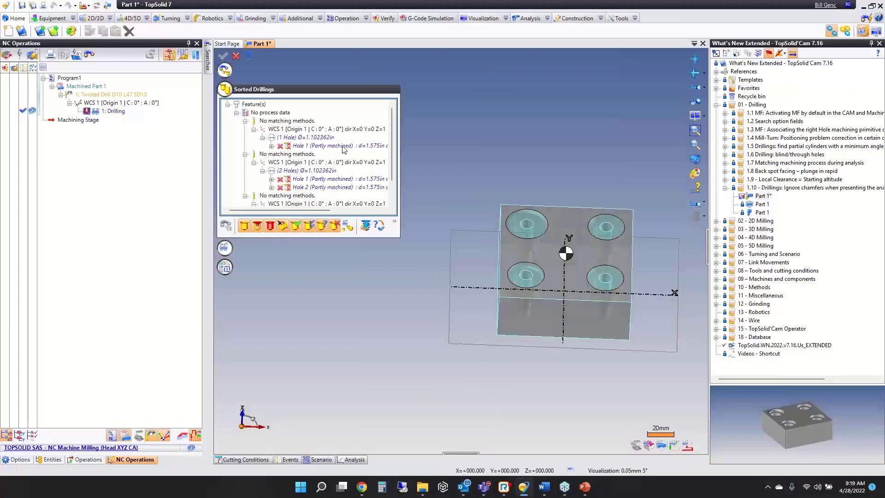
{"action": "left_click", "coordinate": [223, 56]}
{"action": "key", "text": "Delete"}
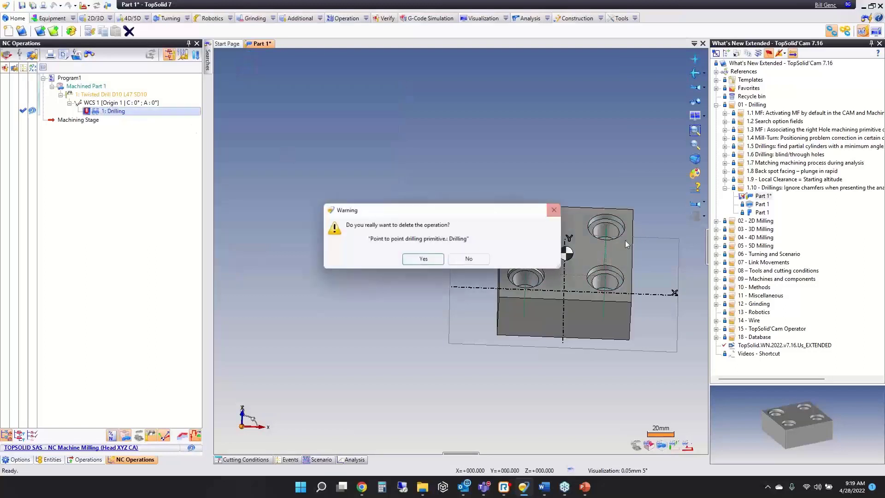
{"action": "left_click", "coordinate": [437, 263]}
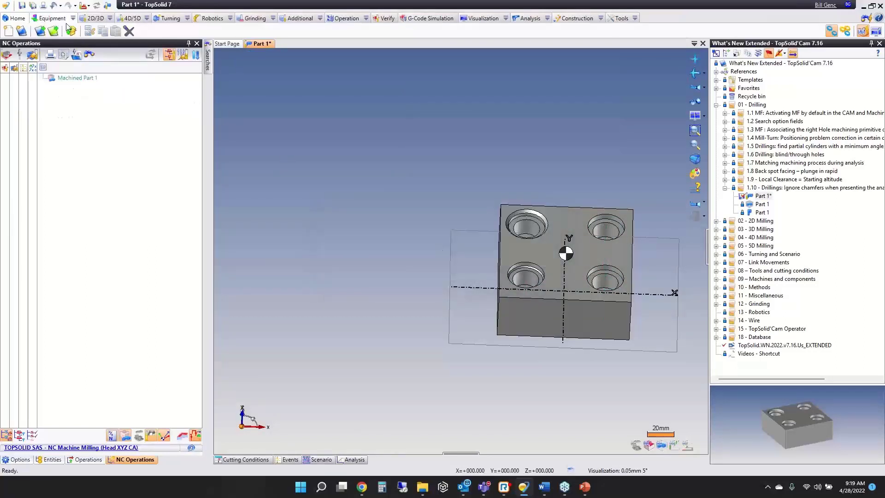
Step: Check the operations list in the Analysis Stage and return the document to the Machining Stage
{"action": "left_click", "coordinate": [87, 5]}
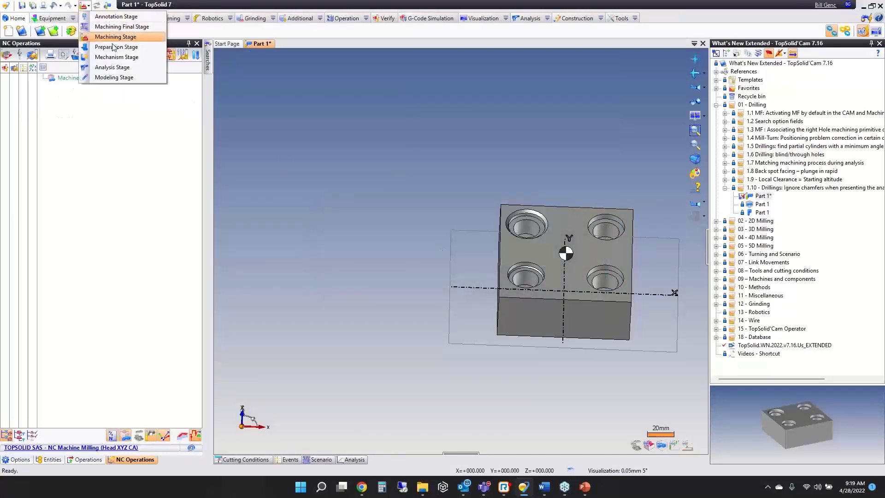
{"action": "left_click", "coordinate": [117, 68]}
{"action": "left_click", "coordinate": [87, 460]}
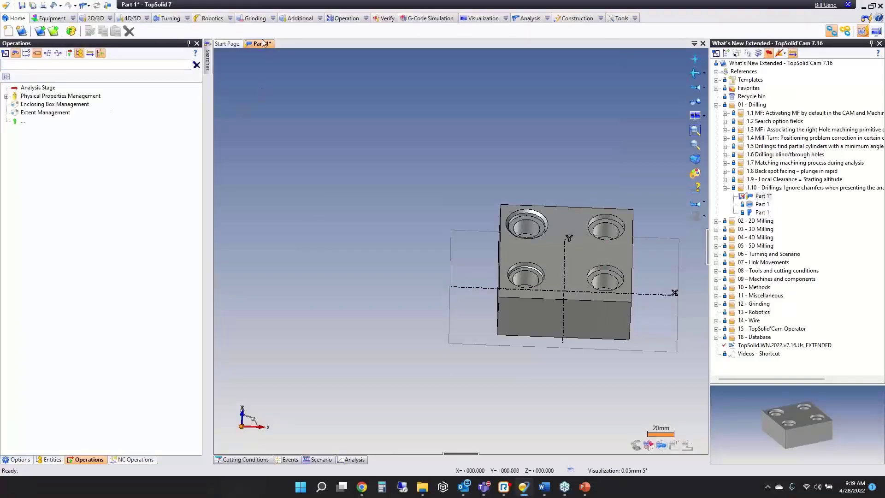
{"action": "left_click", "coordinate": [131, 460]}
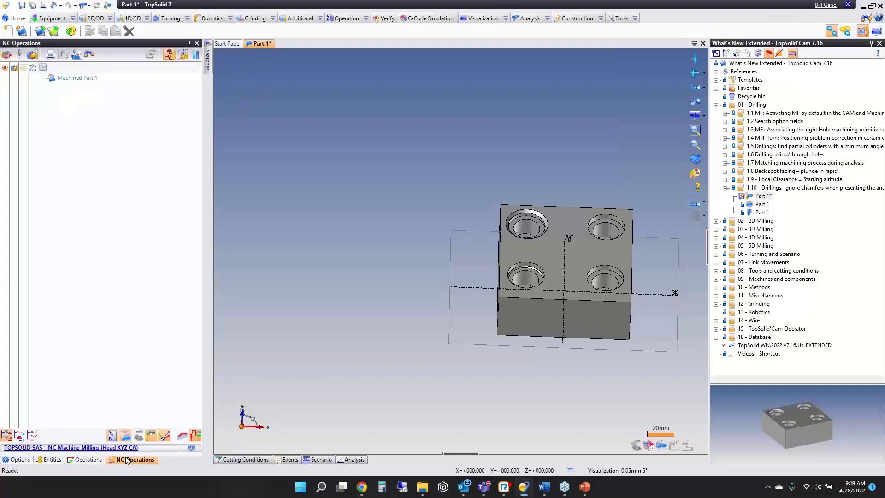
{"action": "left_click", "coordinate": [87, 5]}
{"action": "left_click", "coordinate": [109, 38]}
Step: Rerun the analysis of drillings and cylinders and highlight the sorted holes individually to compare their geometry on the block
{"action": "right_click", "coordinate": [373, 147]}
{"action": "left_click", "coordinate": [429, 393]}
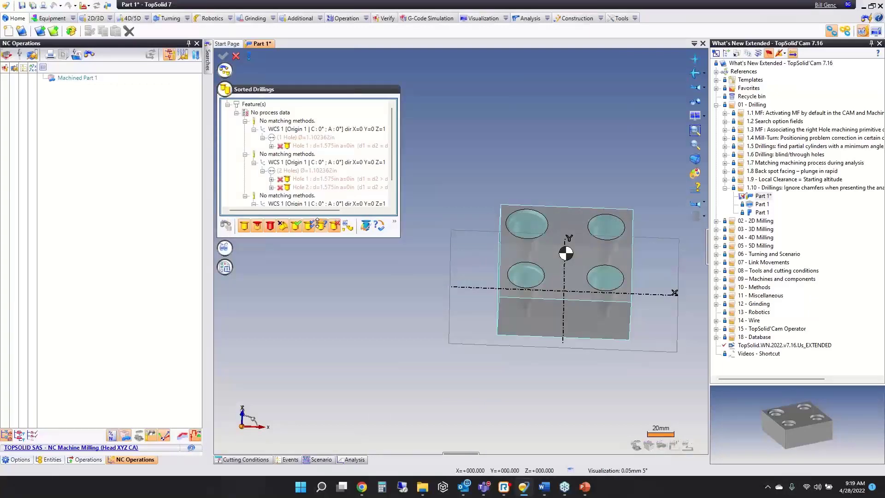
{"action": "left_click", "coordinate": [285, 139]}
{"action": "middle_click_drag", "start_coordinate": [604, 313], "coordinate": [568, 310]}
{"action": "scroll", "coordinate": [554, 305], "scroll_direction": "up", "scroll_amount": 5}
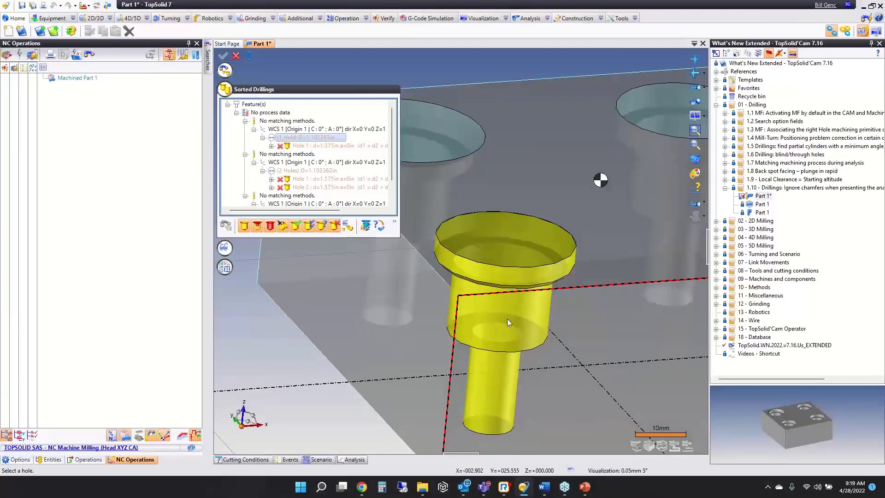
{"action": "scroll", "coordinate": [507, 320], "scroll_direction": "down", "scroll_amount": 3}
{"action": "left_click", "coordinate": [326, 180]}
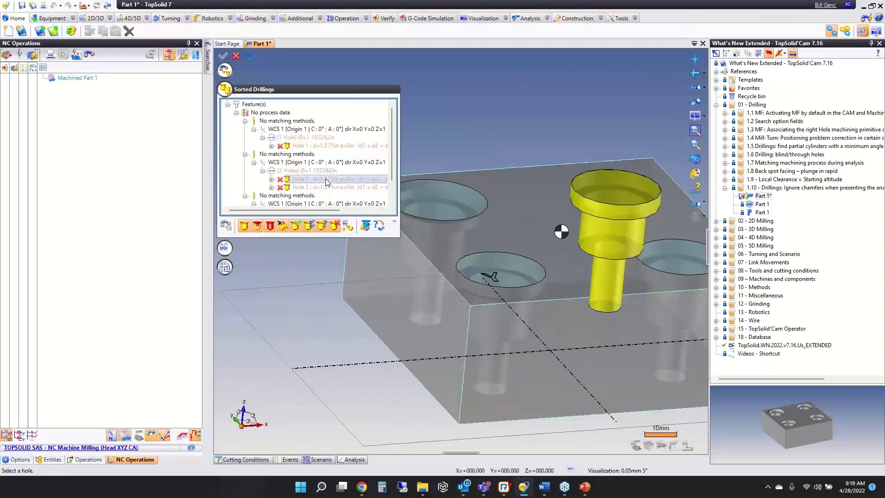
{"action": "left_click", "coordinate": [325, 187]}
{"action": "scroll", "coordinate": [324, 190], "scroll_direction": "down", "scroll_amount": 1}
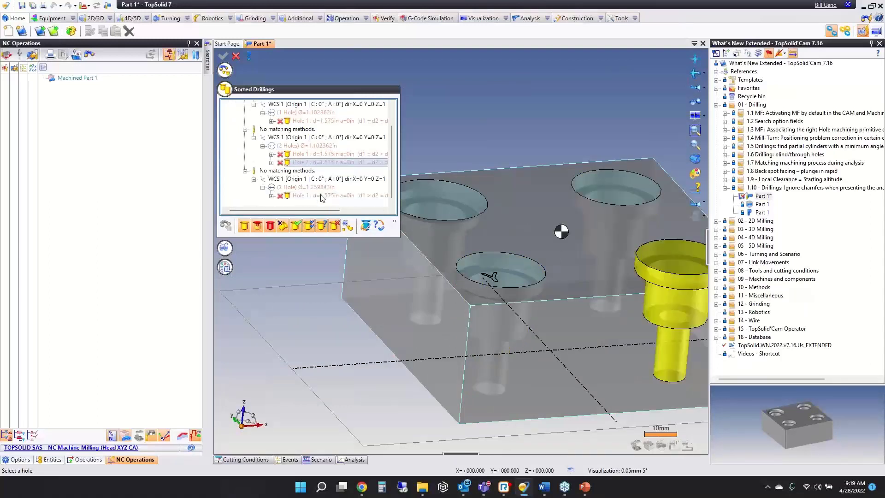
Step: Apply Ignore Chamfers and Fillets to the Ø1.259843 in hole and to the single hole in the first Ø1.102362 in group
{"action": "left_click", "coordinate": [323, 196]}
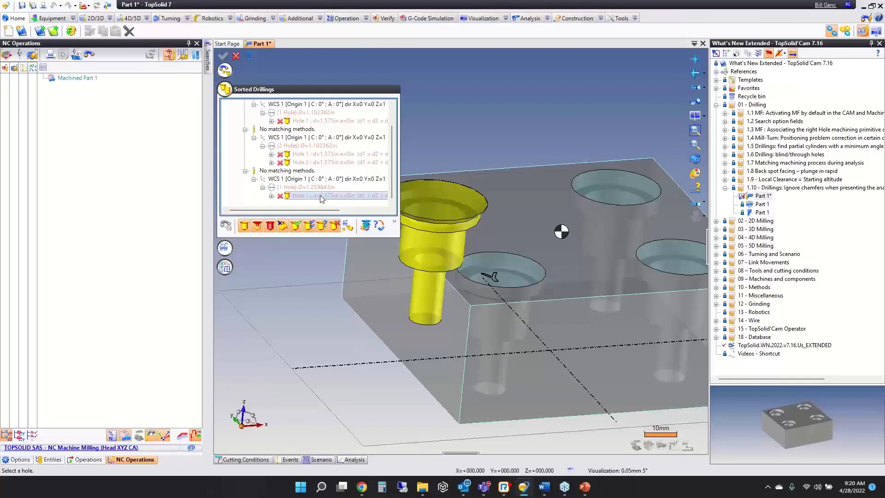
{"action": "right_click", "coordinate": [322, 198]}
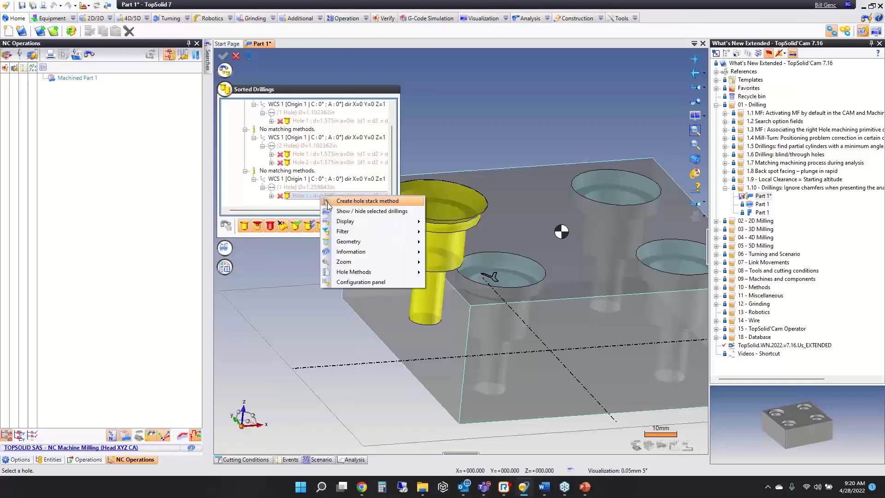
{"action": "mouse_move", "coordinate": [364, 248]}
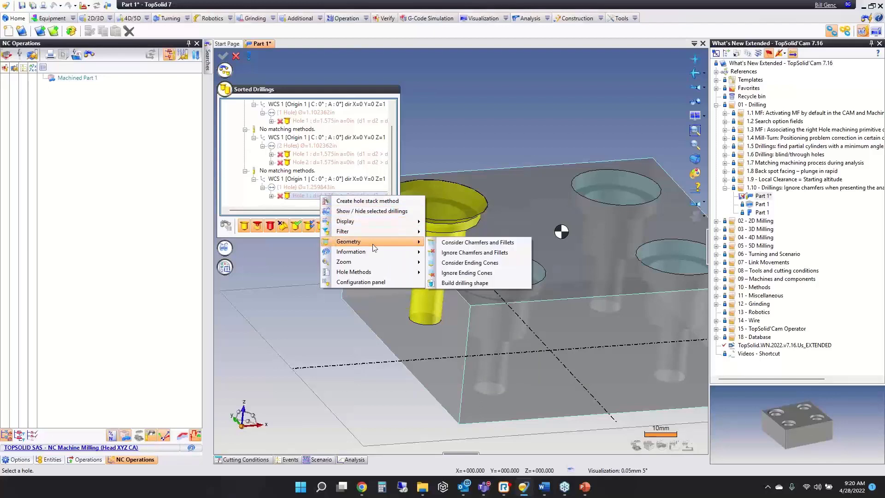
{"action": "left_click", "coordinate": [458, 253]}
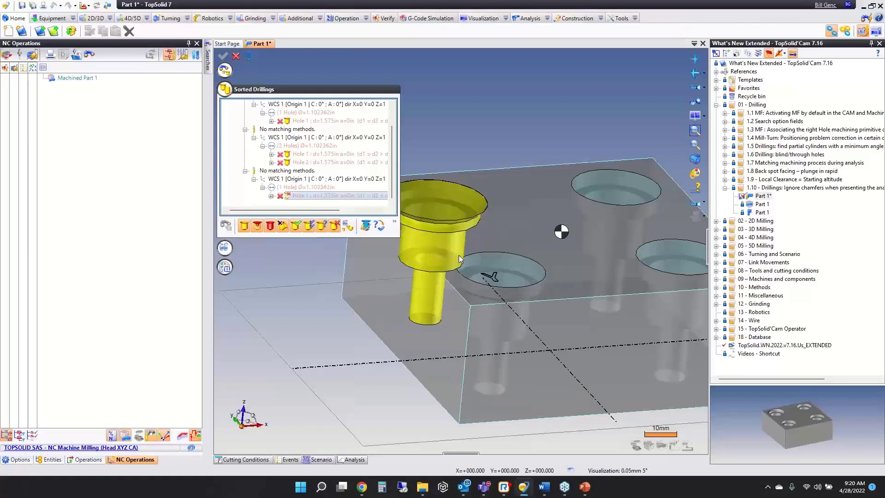
{"action": "left_click", "coordinate": [307, 121]}
{"action": "right_click", "coordinate": [308, 122]}
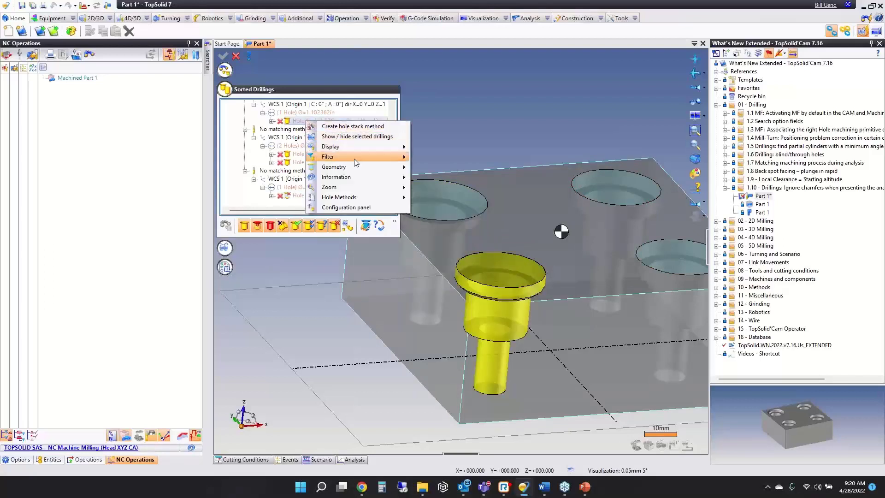
{"action": "mouse_move", "coordinate": [355, 158]}
{"action": "mouse_move", "coordinate": [402, 169]}
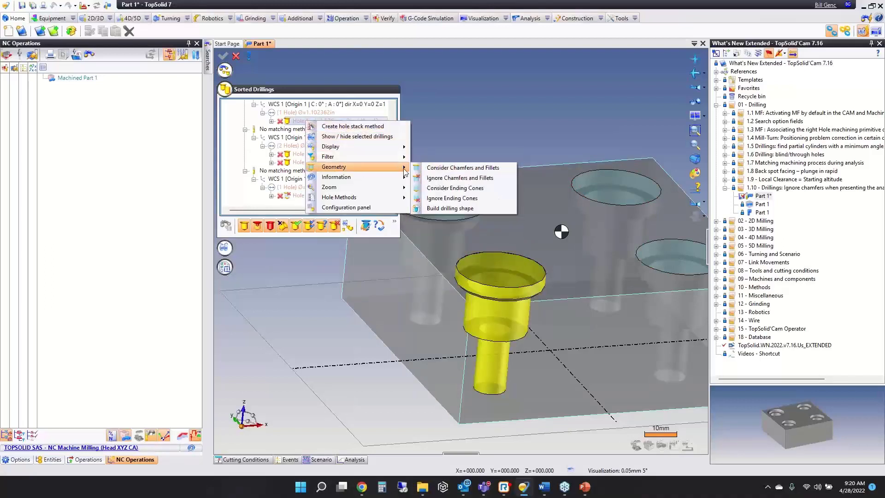
{"action": "left_click", "coordinate": [459, 179]}
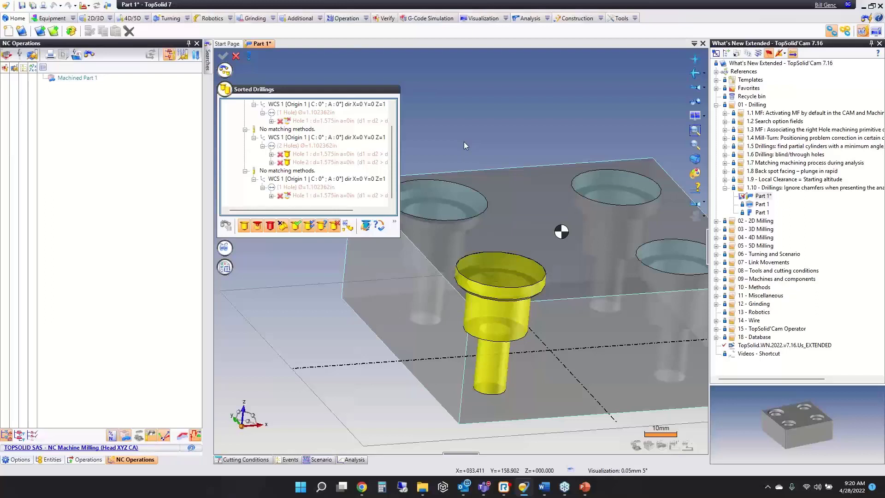
Step: Cancel the drillings analysis and close Part 1 without saving the changes
{"action": "left_click", "coordinate": [235, 56]}
{"action": "left_click", "coordinate": [446, 253]}
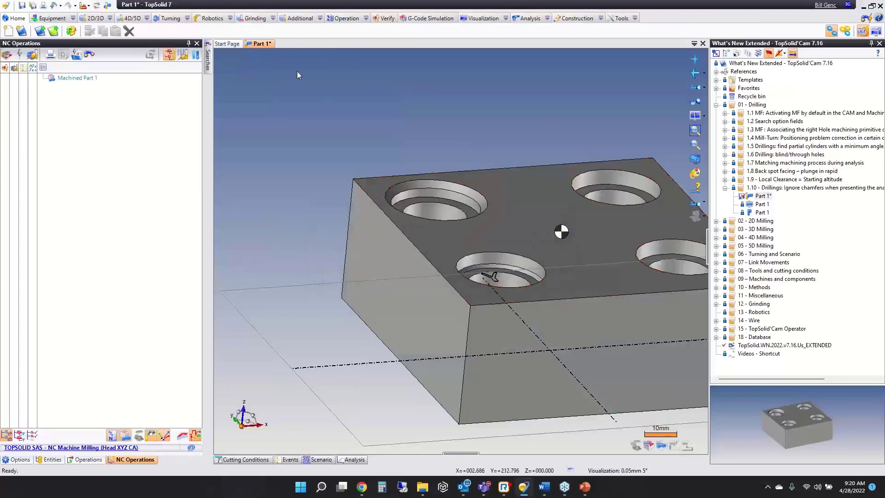
{"action": "left_click", "coordinate": [447, 262]}
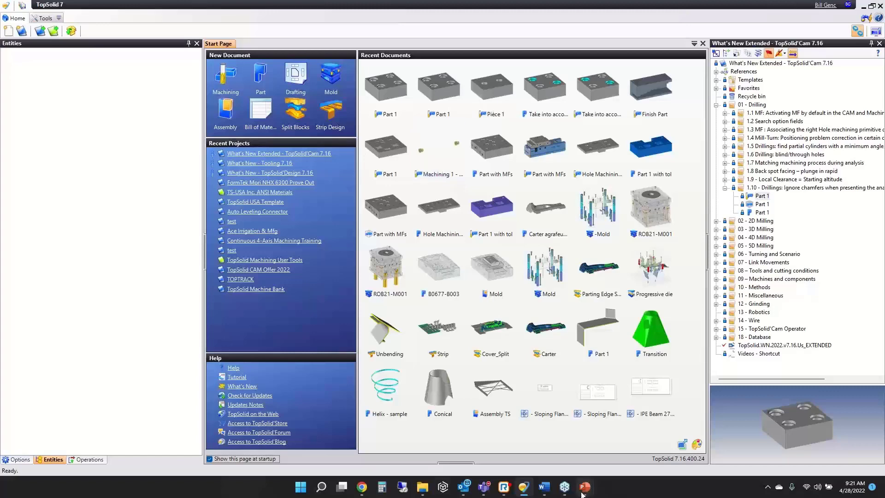
Step: Switch to the PowerPoint presentation and advance to the closing Thank You slide
{"action": "mouse_move", "coordinate": [583, 494]}
{"action": "left_click", "coordinate": [585, 441]}
{"action": "key", "text": "Right"}
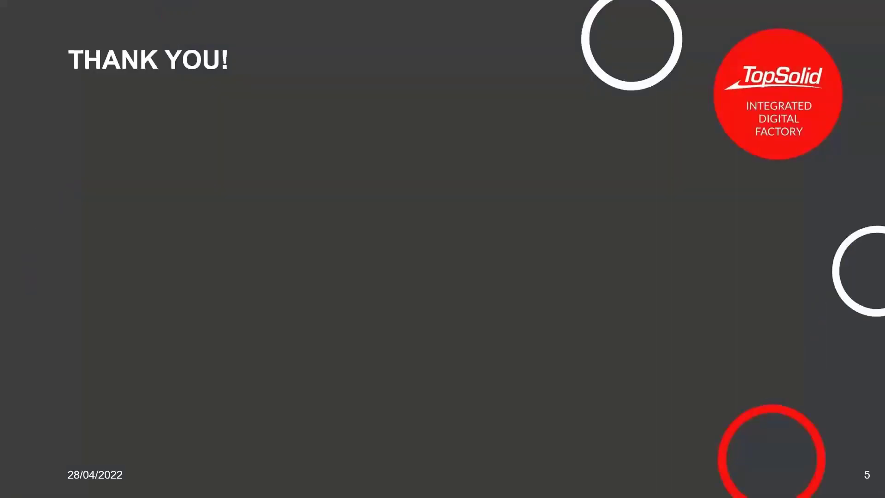